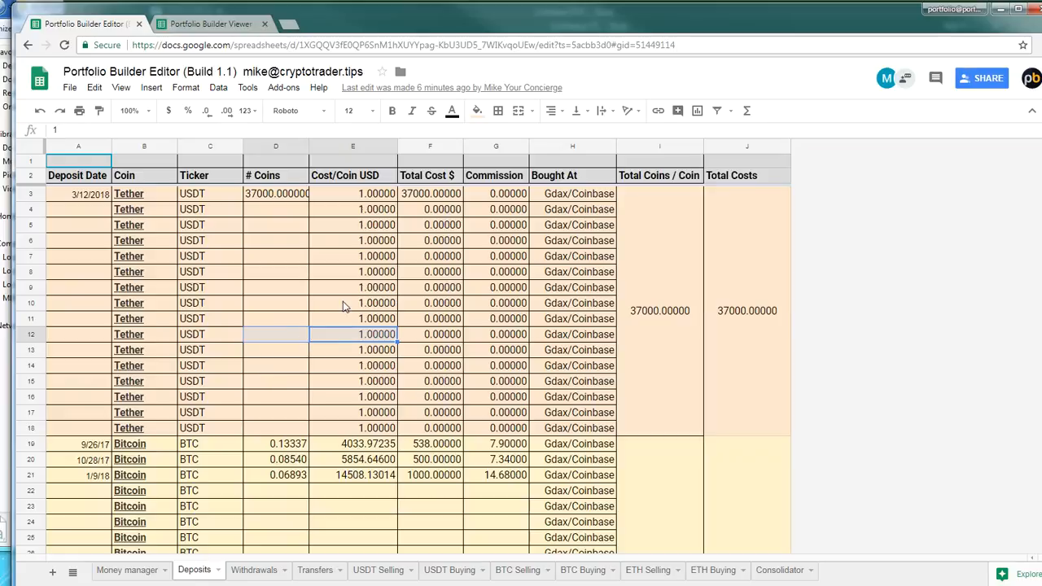
# Examine the Tether and Bitcoin entries on the Deposits sheet, including coin amounts, total costs, deposit dates and commissions
pyautogui.click(294, 195)
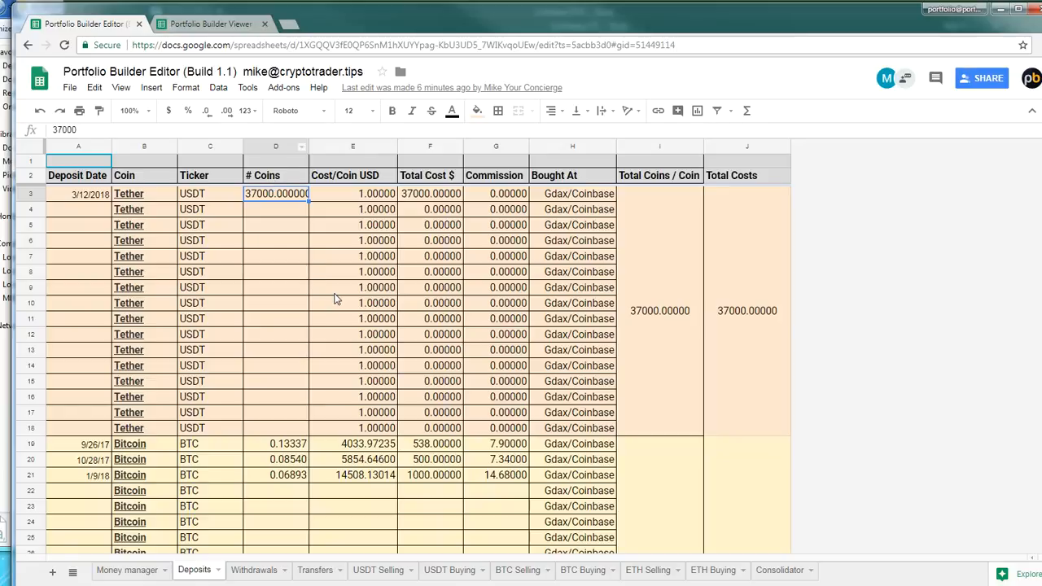
pyautogui.scroll(-1, 278, 336)
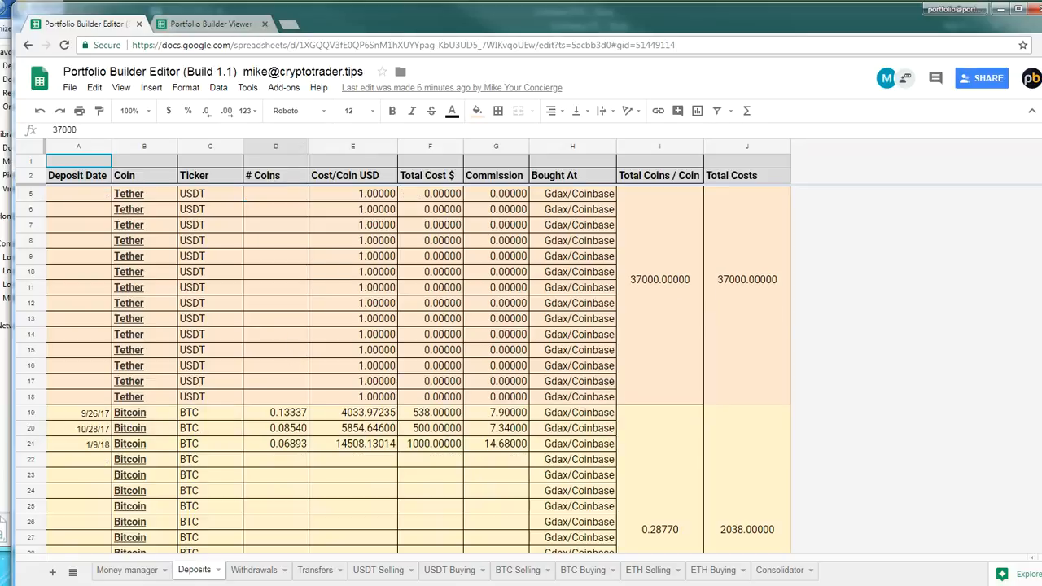
pyautogui.click(455, 427)
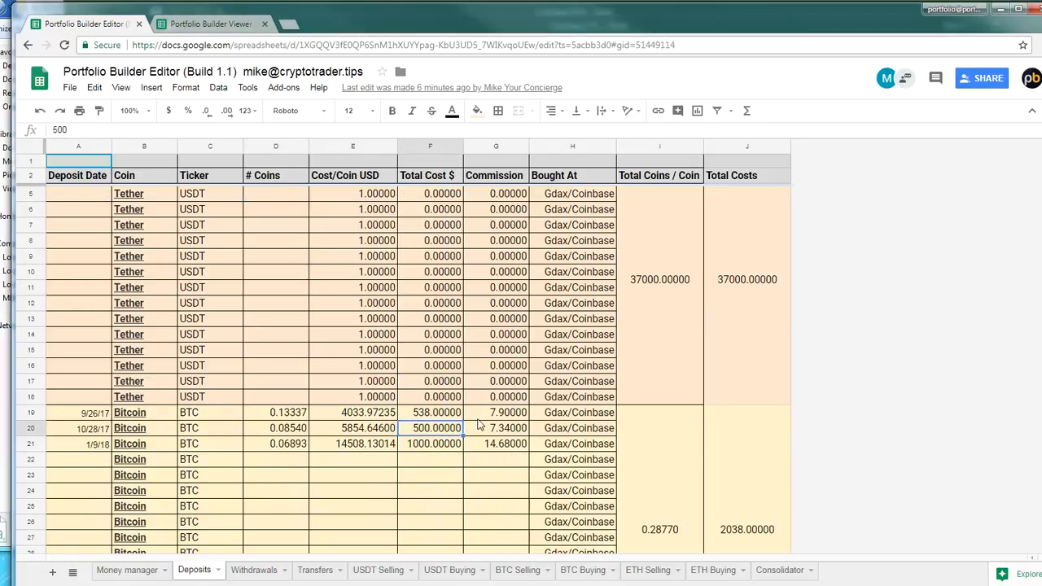
pyautogui.scroll(1, 477, 405)
pyautogui.scroll(-2, 479, 452)
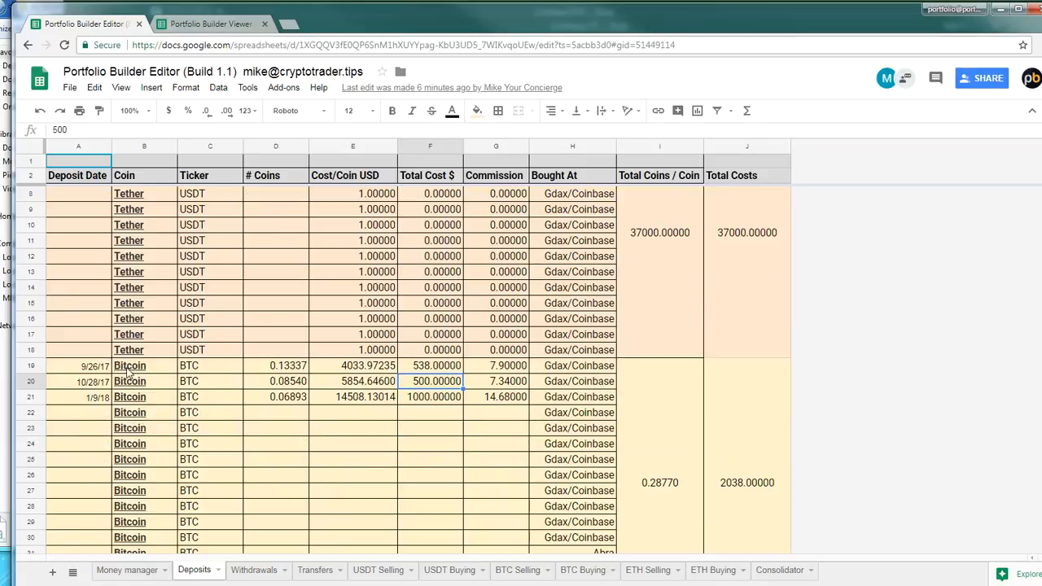
pyautogui.click(97, 370)
pyautogui.keyDown('shift'); pyautogui.click(497, 398); pyautogui.keyUp('shift')
pyautogui.scroll(2, 503, 309)
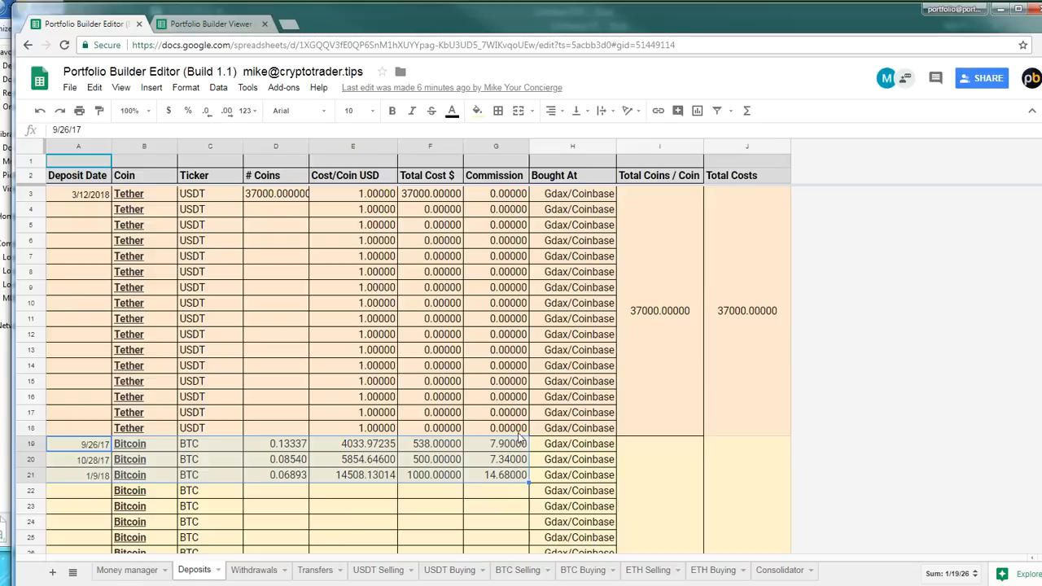
pyautogui.click(515, 199)
pyautogui.scroll(-1, 515, 201)
pyautogui.scroll(-8, 516, 201)
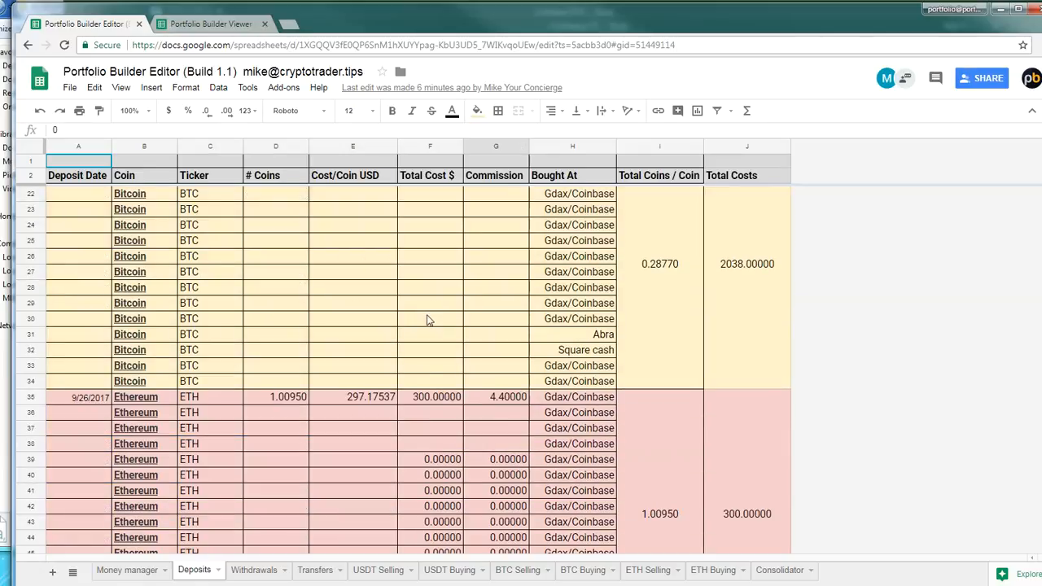
# Examine the Ethereum, Litecoin and Bitcoin Cash deposit entries and their commissions, and return to the Bitcoin rows
pyautogui.click(505, 356)
pyautogui.scroll(-5, 488, 366)
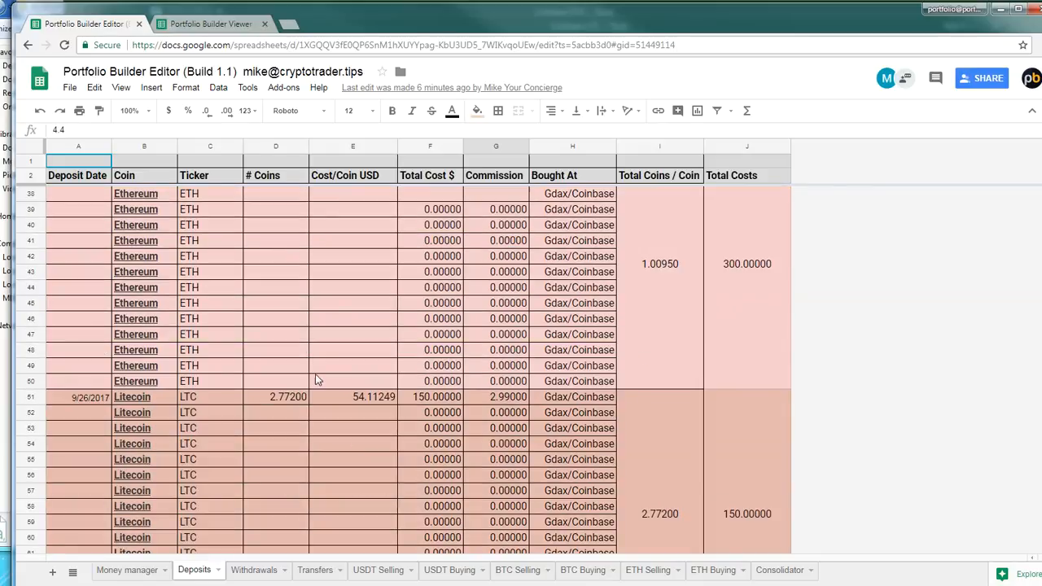
pyautogui.click(494, 386)
pyautogui.scroll(-5, 511, 413)
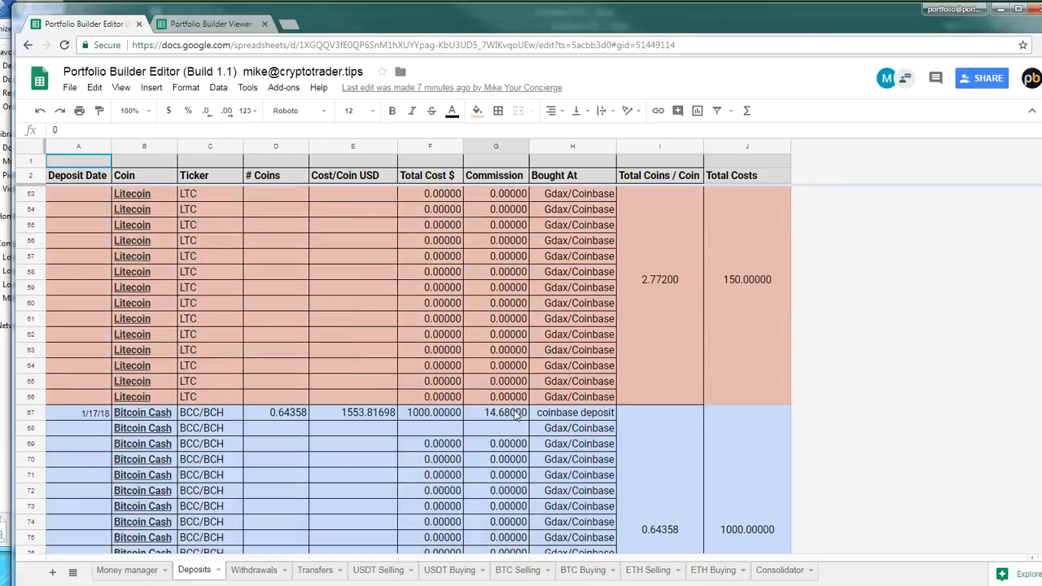
pyautogui.click(303, 412)
pyautogui.click(501, 415)
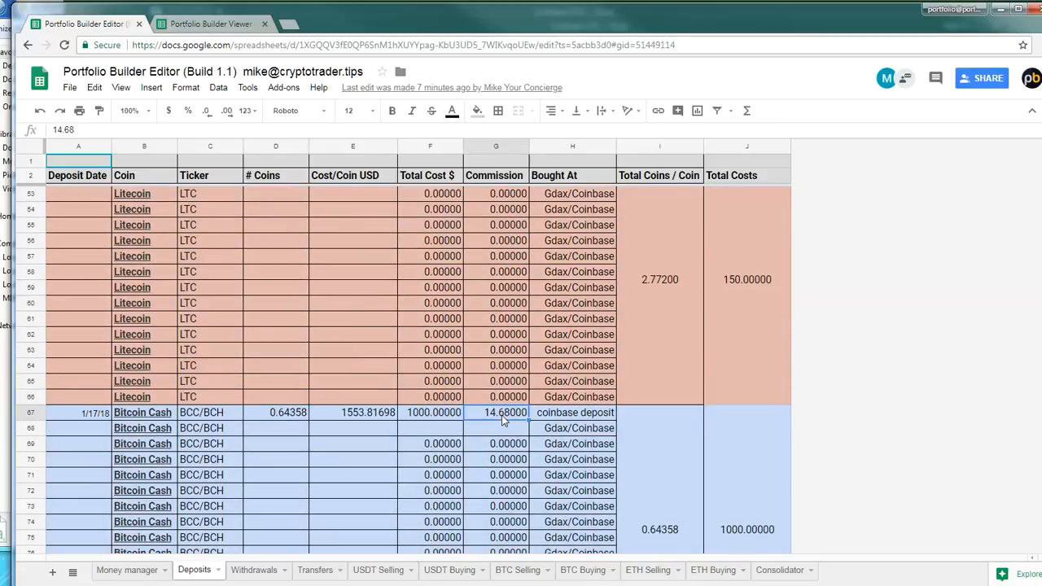
pyautogui.scroll(-5, 502, 416)
pyautogui.scroll(8, 501, 427)
pyautogui.scroll(8, 498, 428)
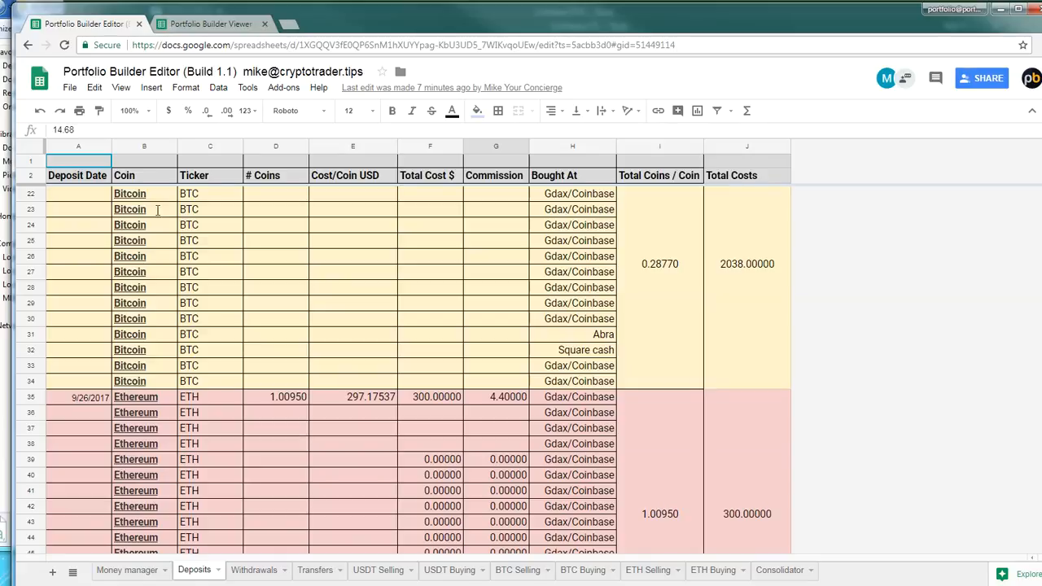
pyautogui.scroll(2, 307, 475)
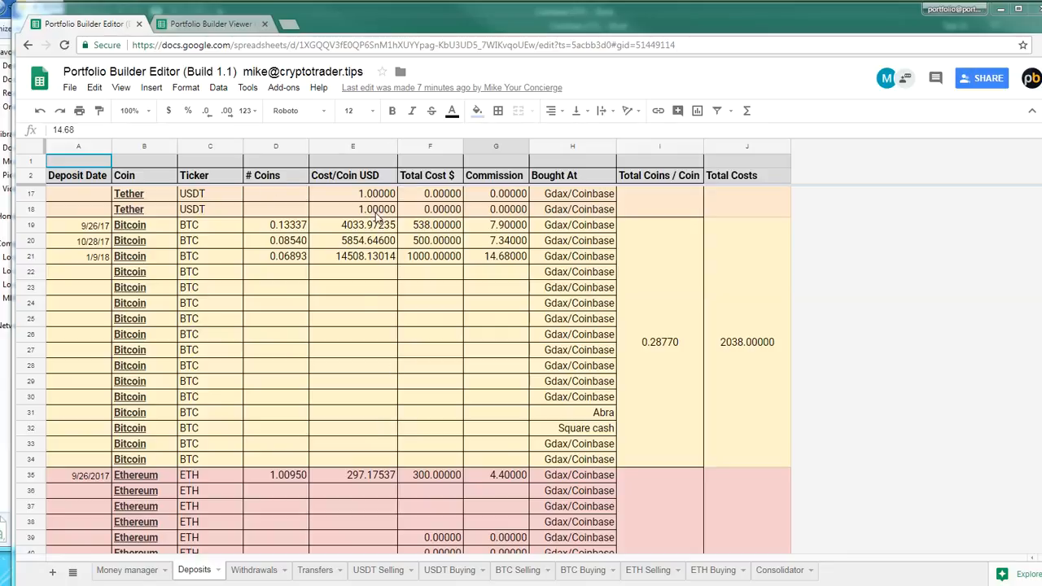
# Check the Invested total in the Portfolio Builder Viewer spreadsheet and return to the Deposits sheet of the Portfolio Builder Editor
pyautogui.click(193, 30)
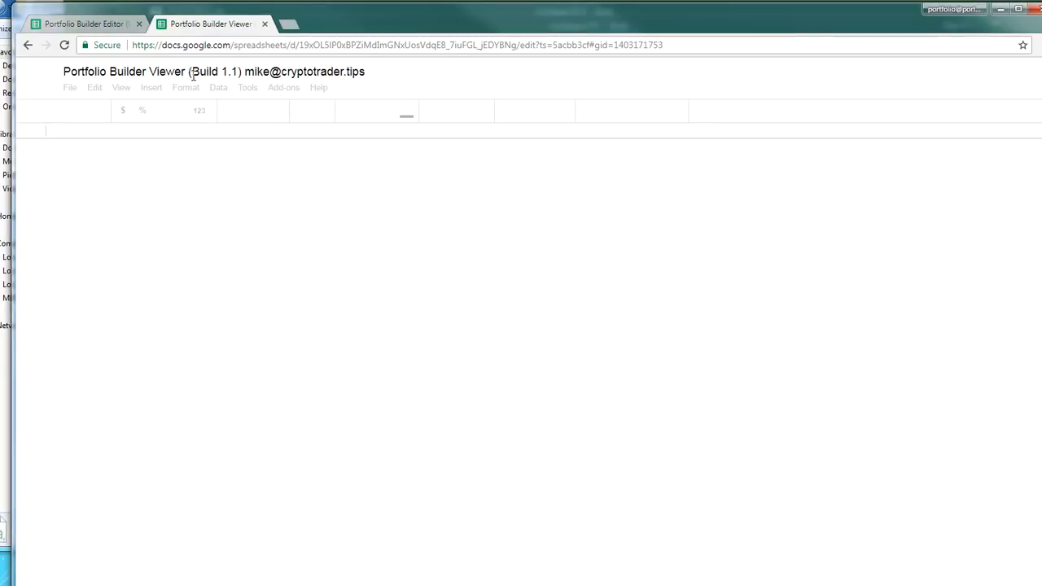
pyautogui.click(217, 166)
pyautogui.click(268, 163)
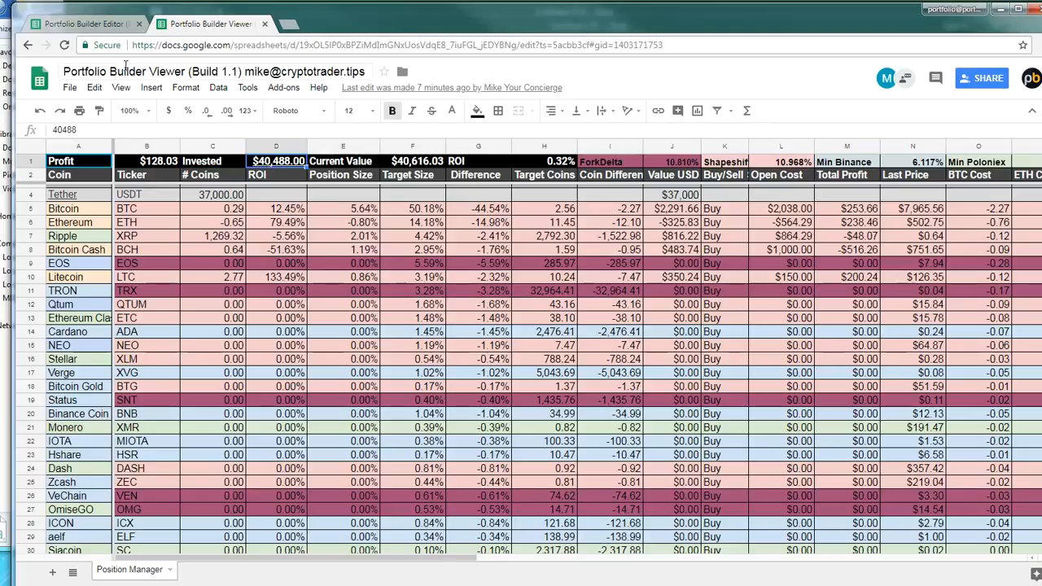
pyautogui.click(95, 29)
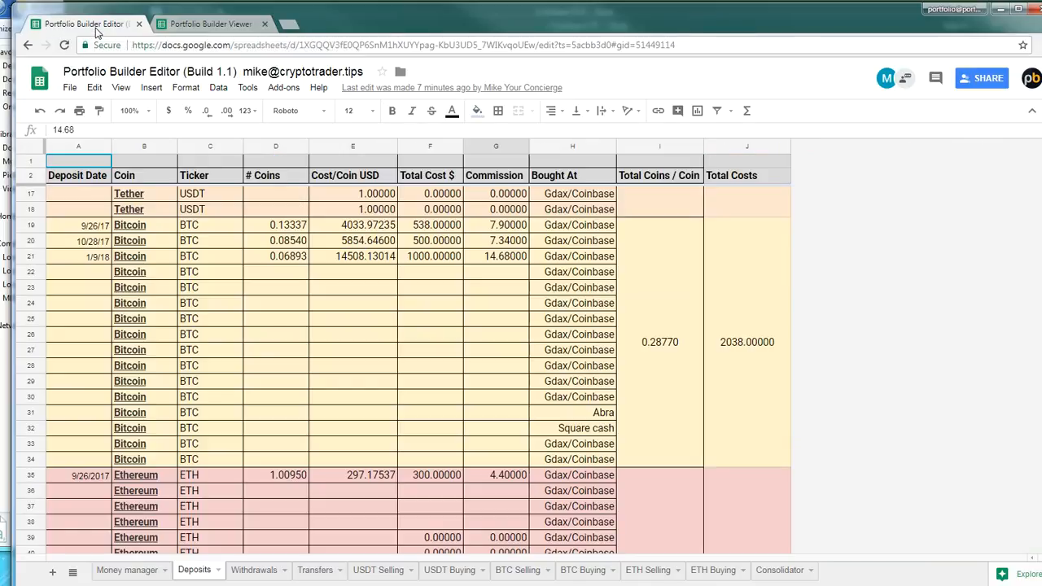
pyautogui.click(317, 367)
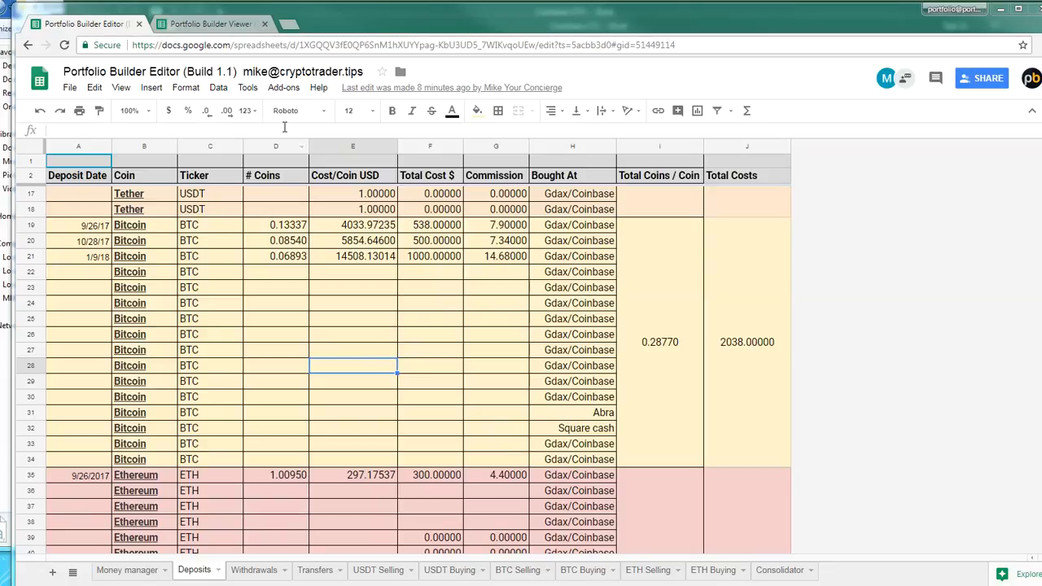
# Look up the Trigger Data Update command of the Portfolio Builder add-on without running it
pyautogui.click(286, 88)
pyautogui.moveTo(320, 153)
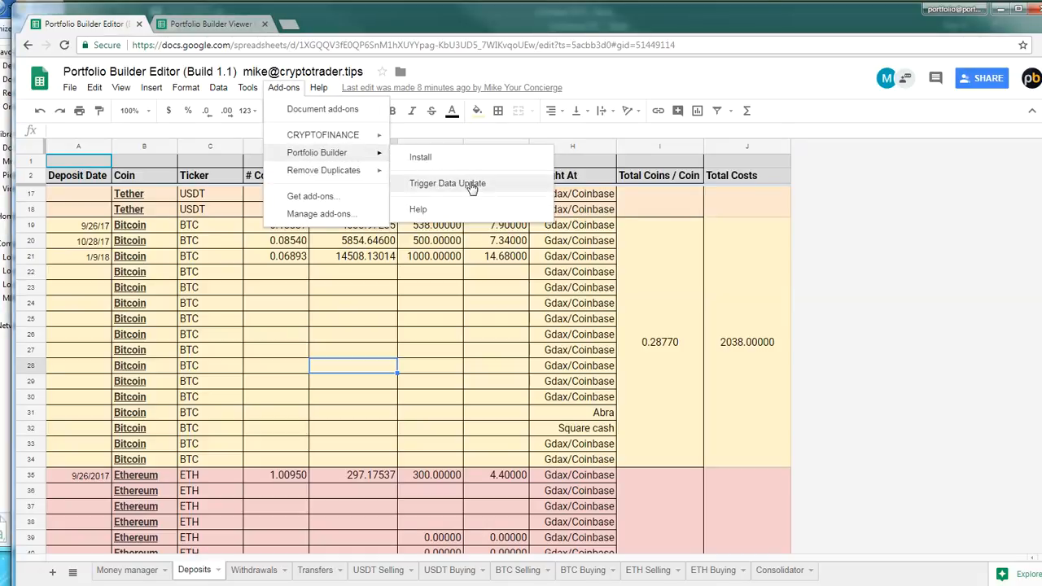
pyautogui.click(142, 287)
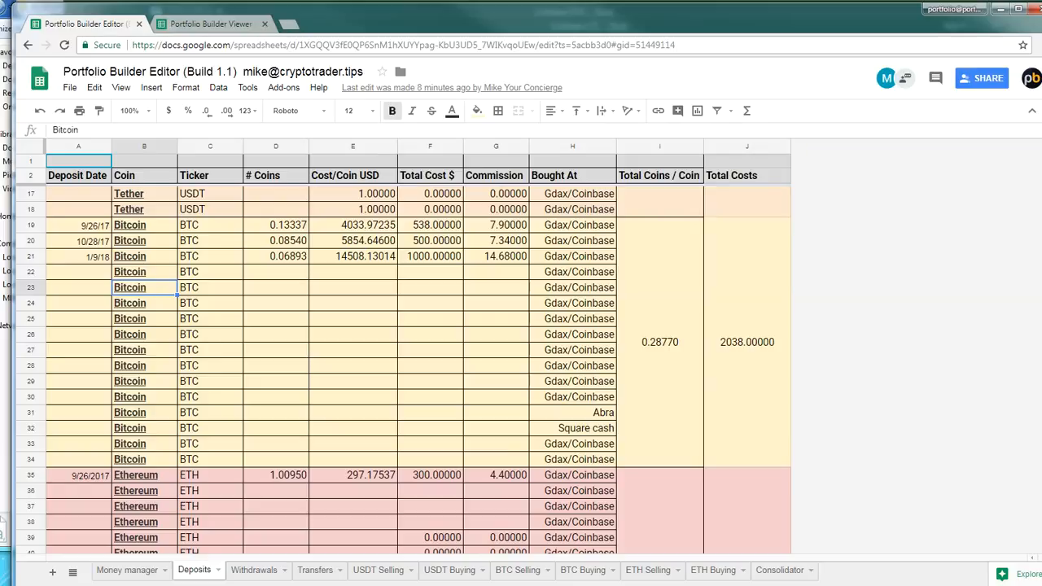
# Set the strategy on the Money manager sheet to Super Risky
pyautogui.click(107, 570)
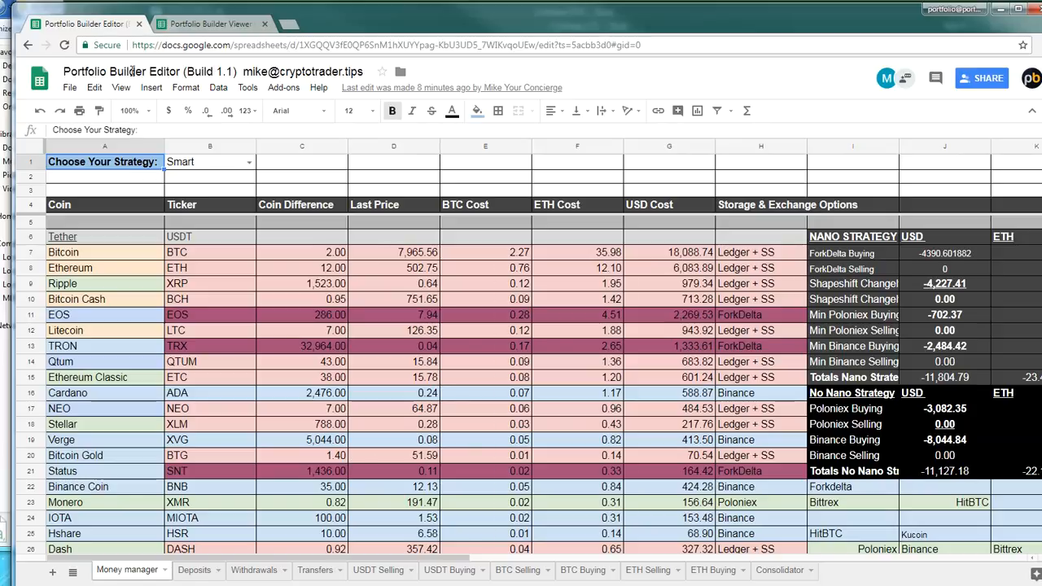
pyautogui.click(232, 166)
pyautogui.click(248, 162)
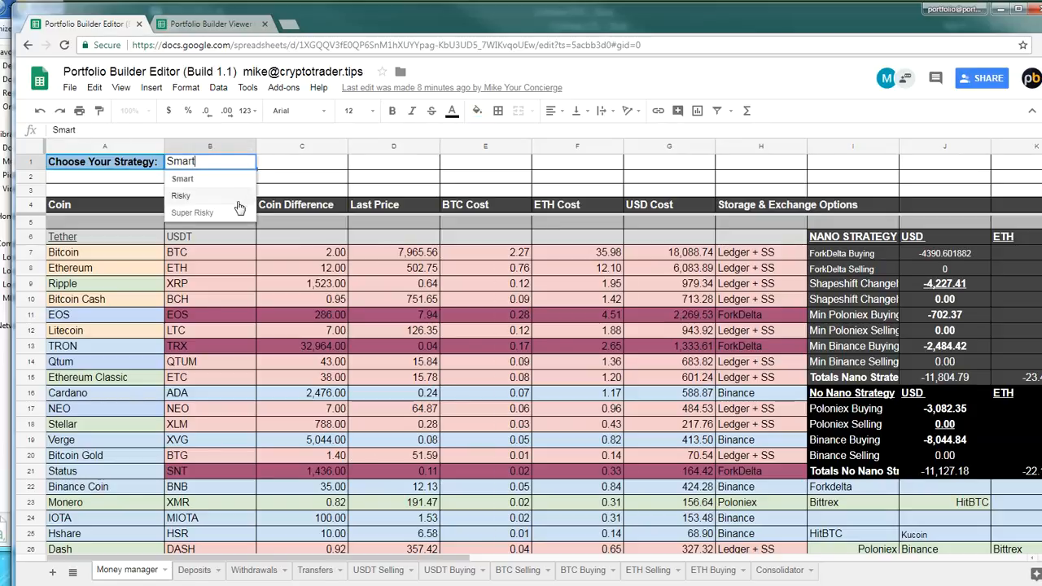
pyautogui.click(237, 214)
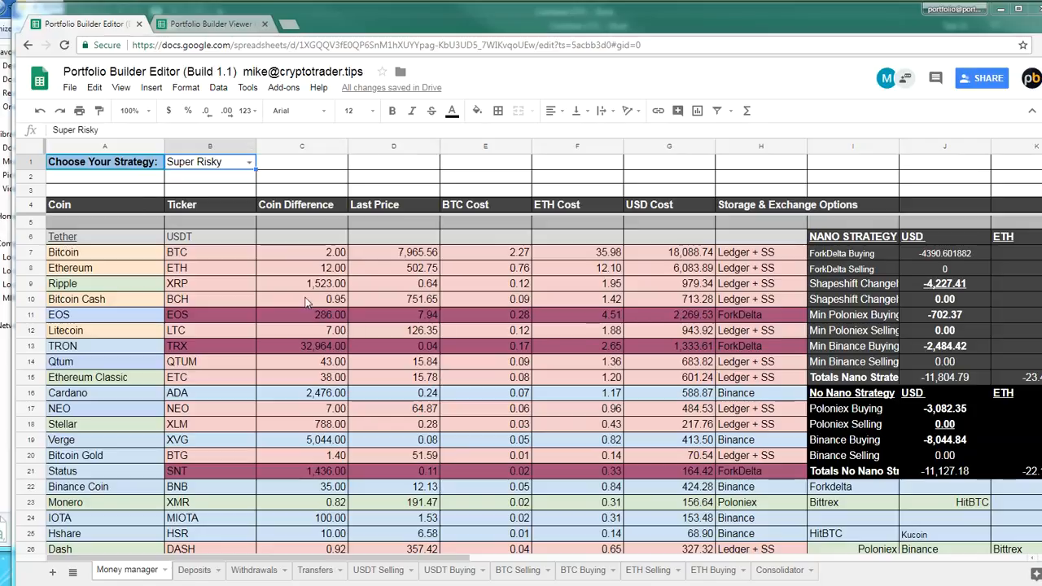
# Review the available strategy options on the Money manager sheet without choosing another one
pyautogui.click(250, 163)
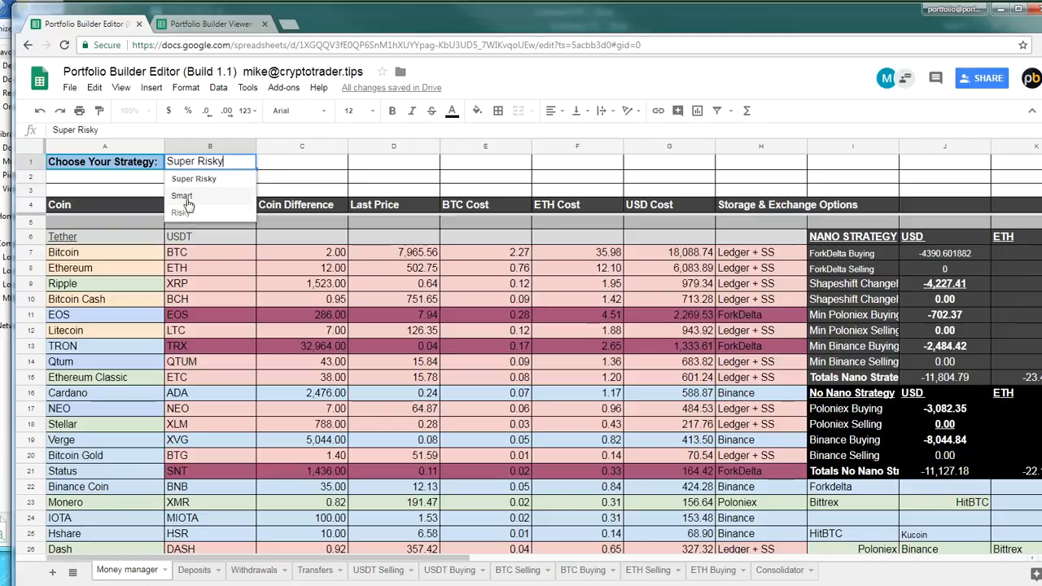
pyautogui.click(246, 350)
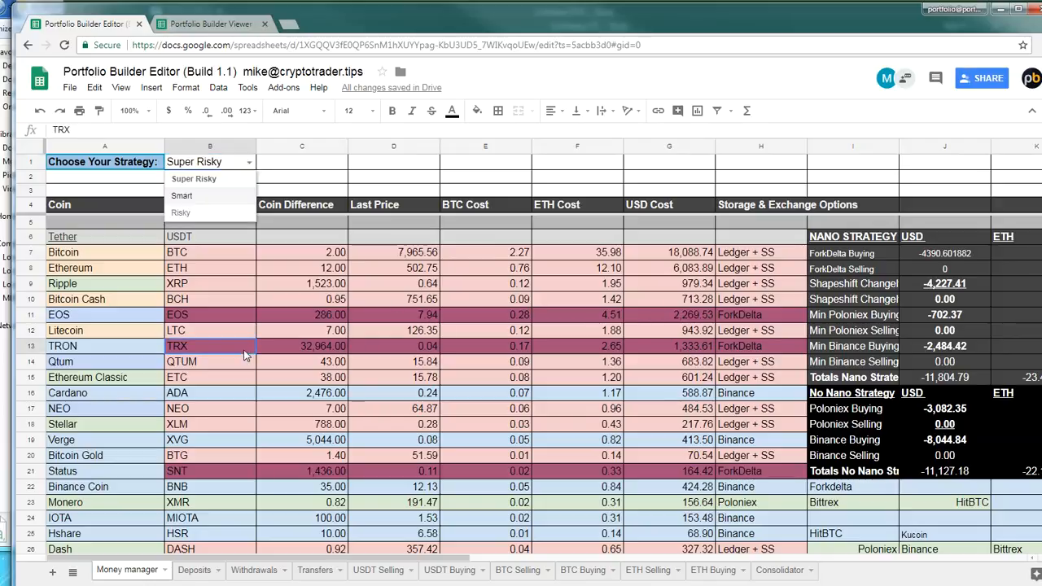
pyautogui.click(138, 411)
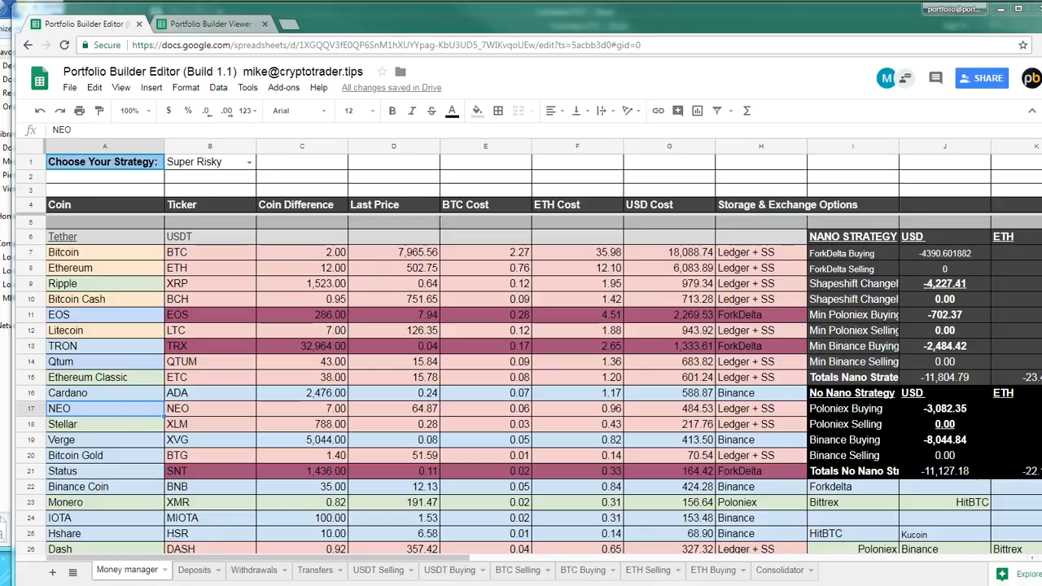
# In File Explorer, check the gdax folder under SAMPLE TRADER and open the Coinbase-LTC file from the Coinbase folder in Excel
pyautogui.click(4, 389)
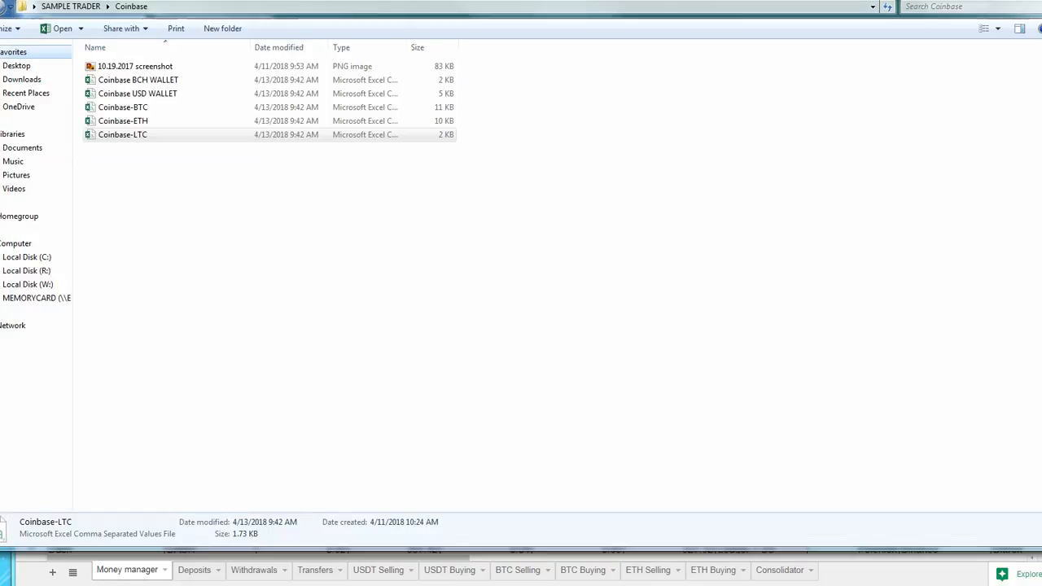
pyautogui.click(69, 6)
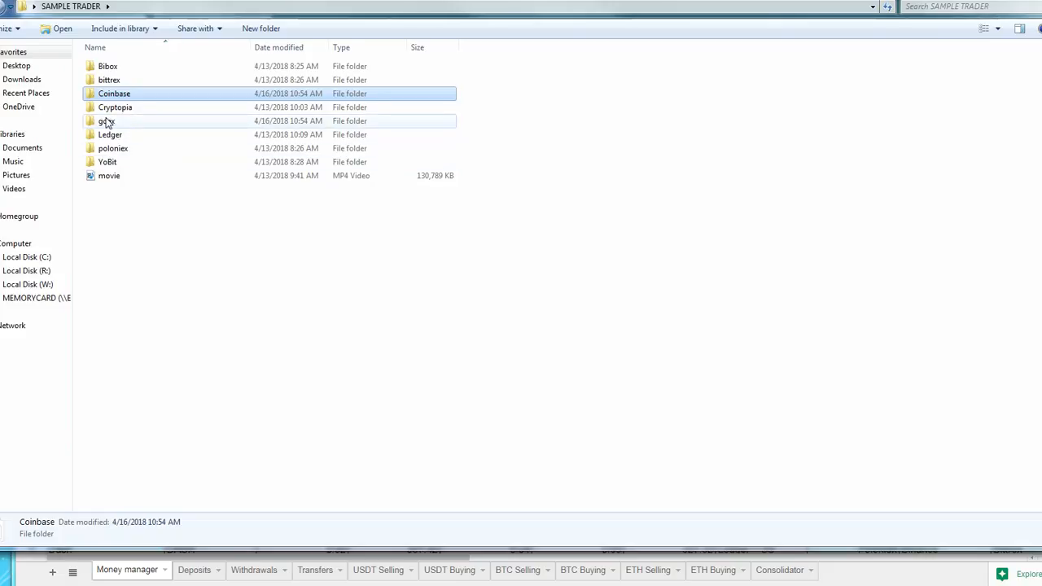
pyautogui.doubleClick(105, 121)
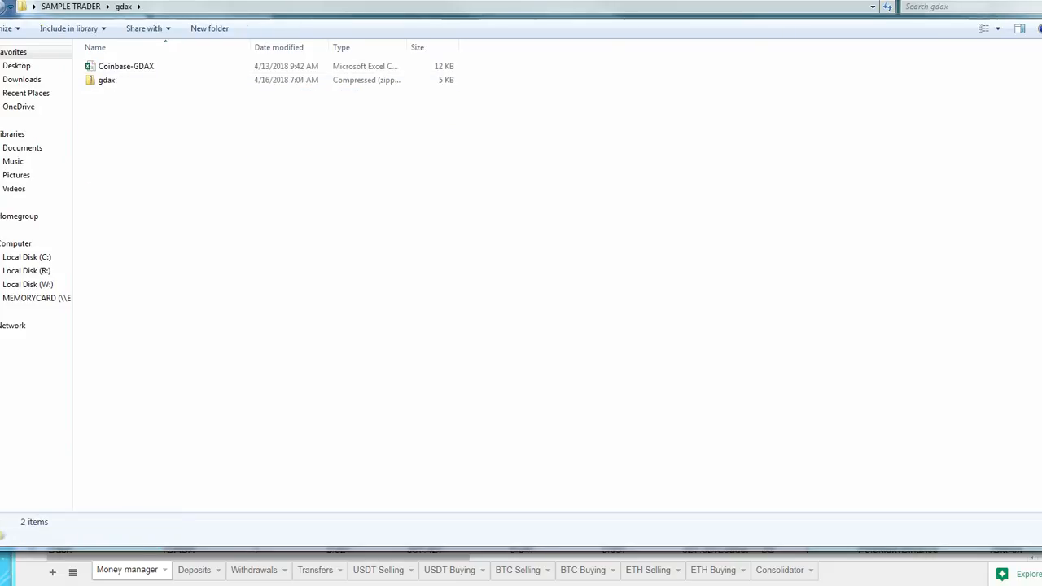
pyautogui.click(4, 6)
pyautogui.doubleClick(119, 94)
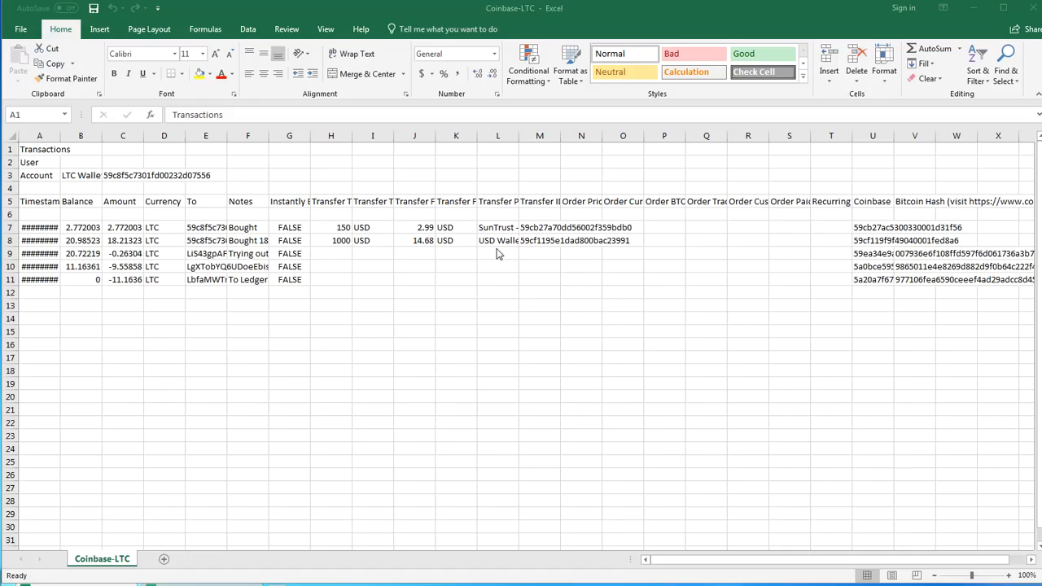
# Widen column L of the Coinbase-LTC sheet so the Transfer Payment Method entries are easier to read
pyautogui.click(238, 313)
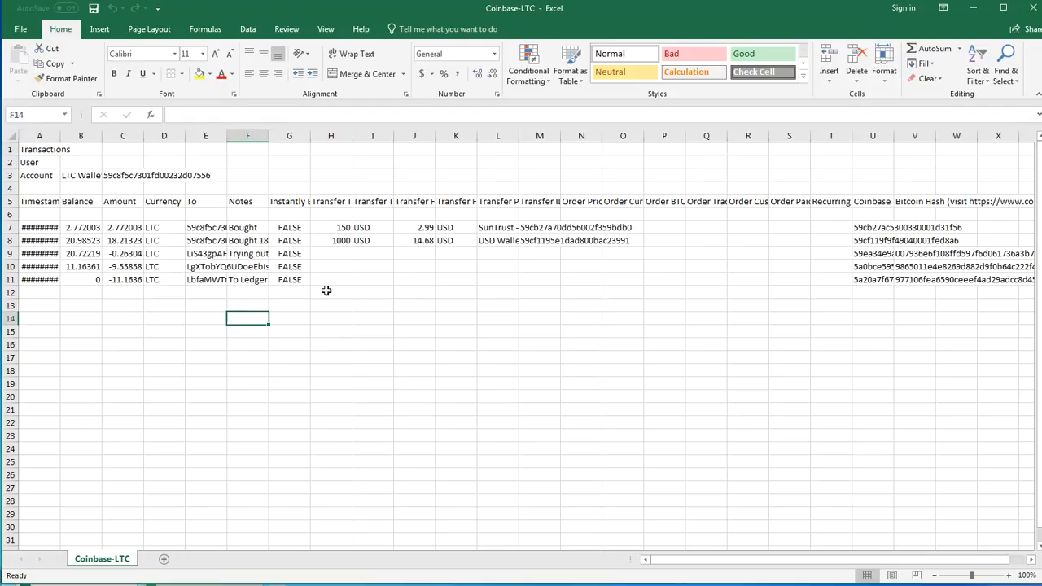
pyautogui.click(510, 253)
pyautogui.keyDown('shift'); pyautogui.click(507, 280); pyautogui.keyUp('shift')
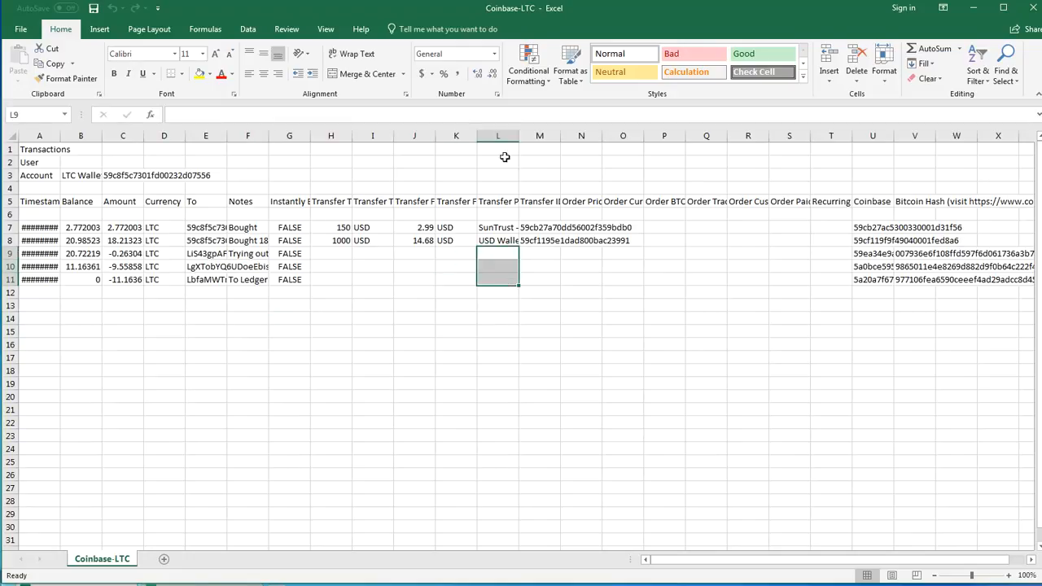
pyautogui.moveTo(517, 134); pyautogui.dragTo(545, 133)
pyautogui.click(525, 203)
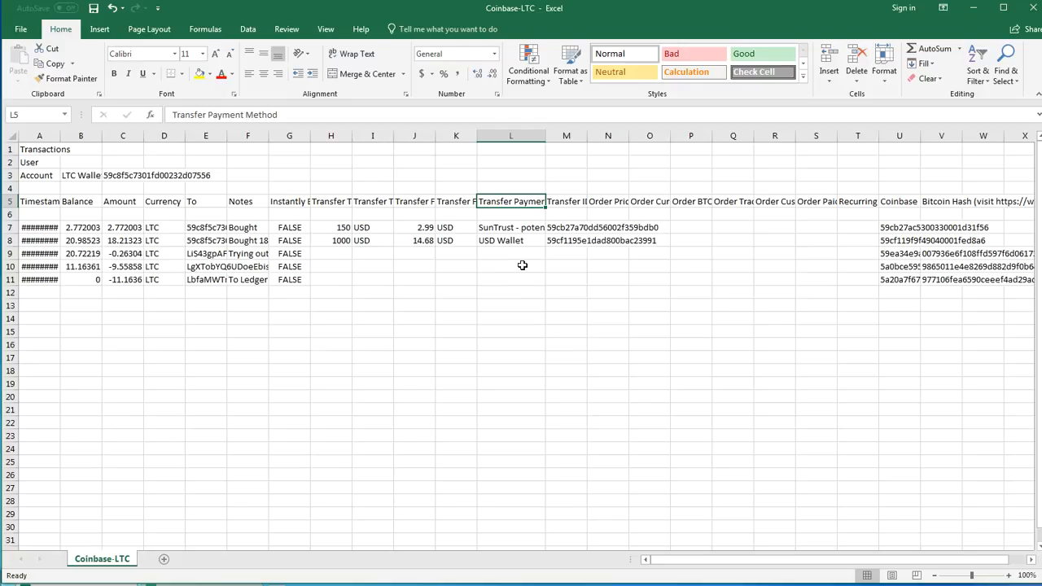
# Compare the negative LTC amounts with their blank payment method cells L9:L11 and the USD Wallet entry above
pyautogui.click(140, 263)
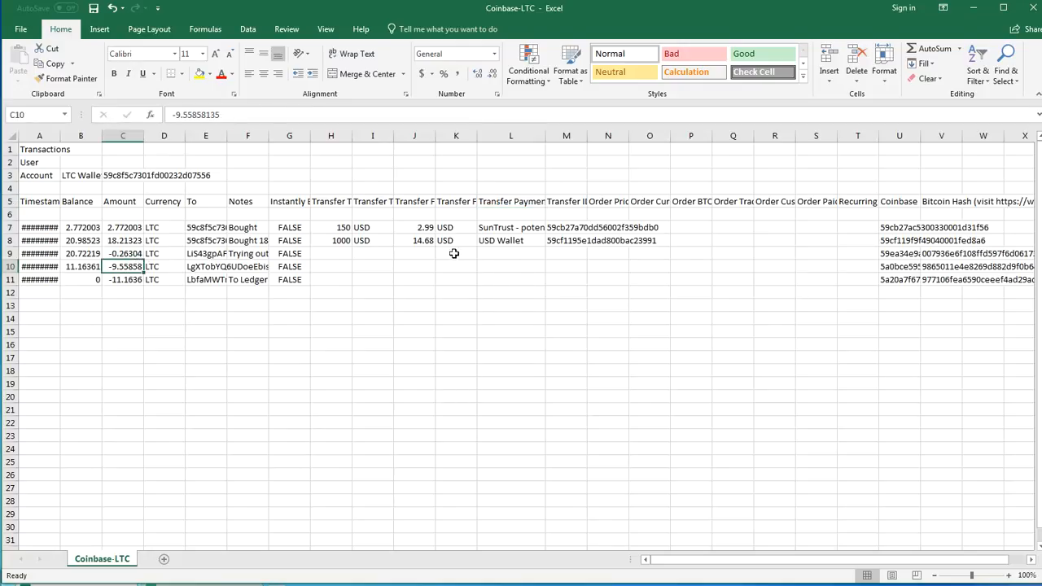
pyautogui.click(482, 253)
pyautogui.moveTo(482, 269)
pyautogui.mouseDown()
pyautogui.moveTo(484, 289)
pyautogui.moveTo(491, 282)
pyautogui.mouseUp()
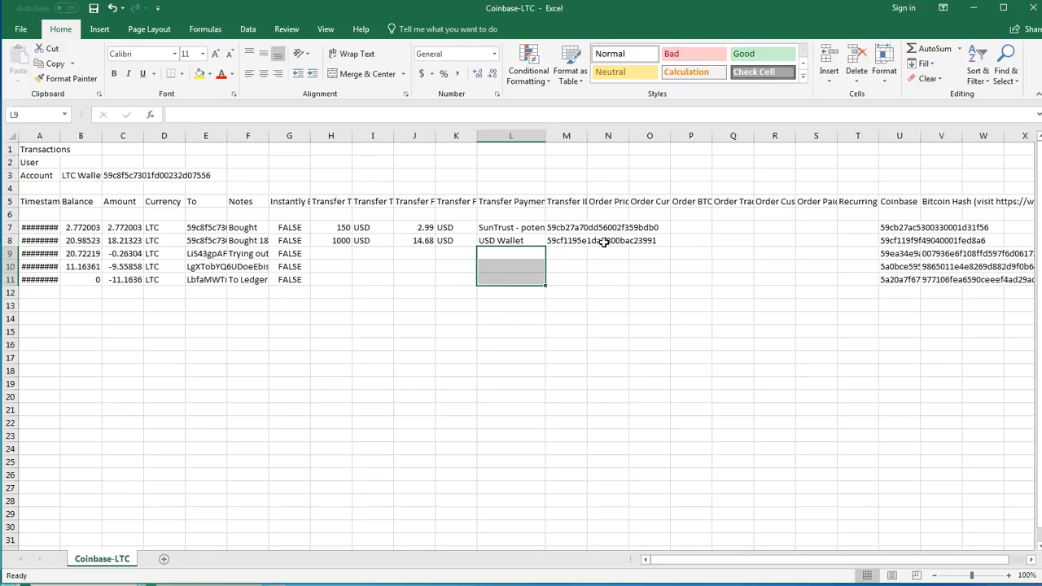
pyautogui.click(499, 244)
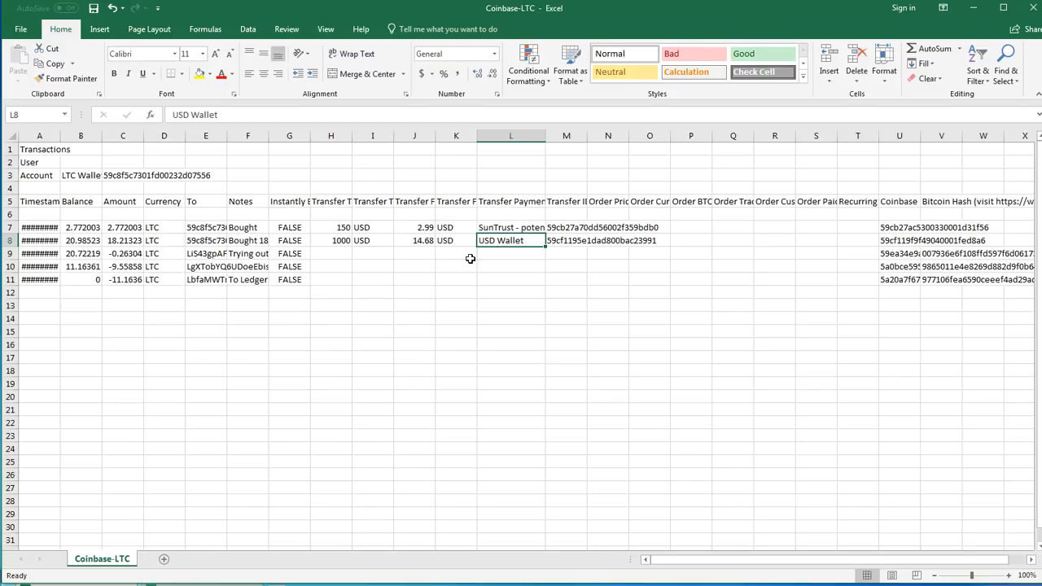
# Arrange the Coinbase-LTC Excel window below the Portfolio Builder Editor browser window so both can be read together
pyautogui.click(10, 240)
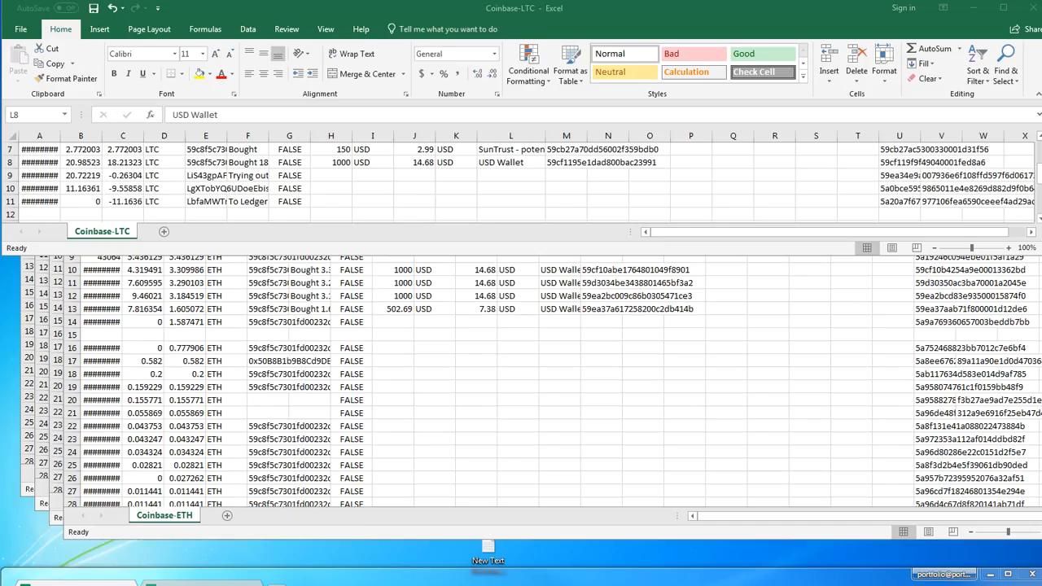
pyautogui.scroll(2, 340, 199)
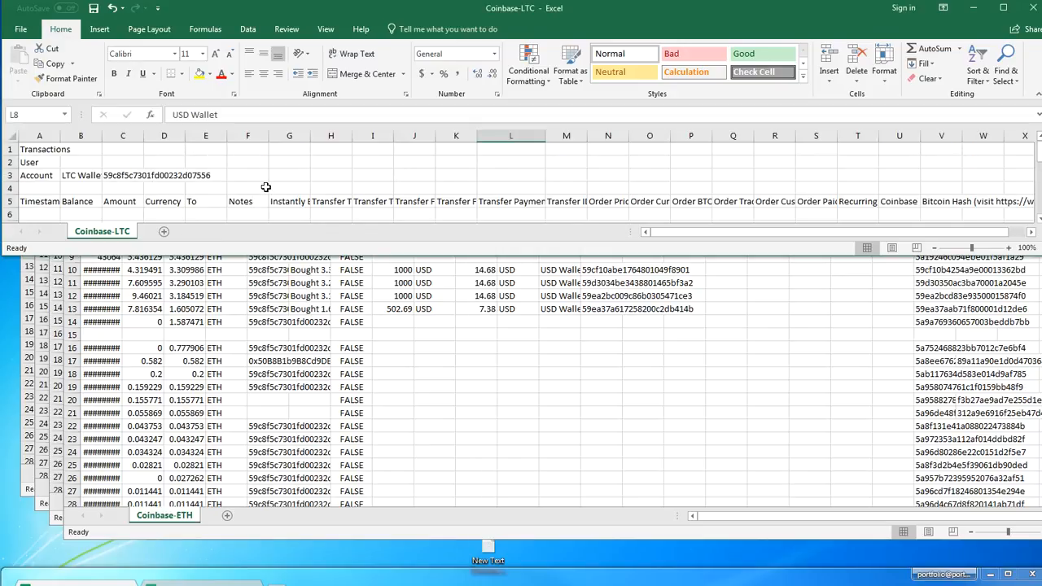
pyautogui.click(10, 201)
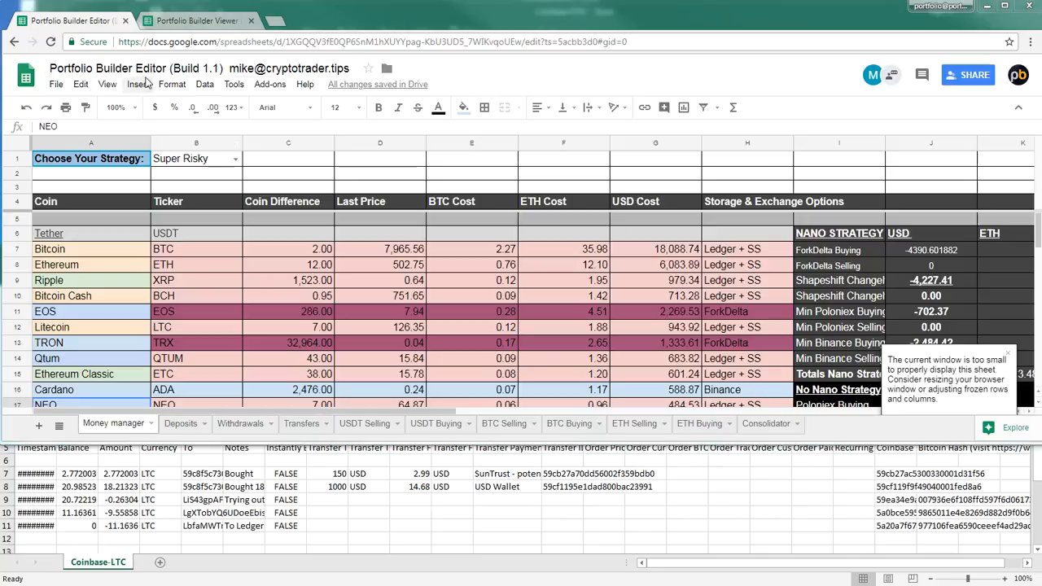
# On the USDT Selling sheet of Portfolio Builder Editor, find "litecoin" and select the Location cell of the first Litecoin row
pyautogui.click(366, 424)
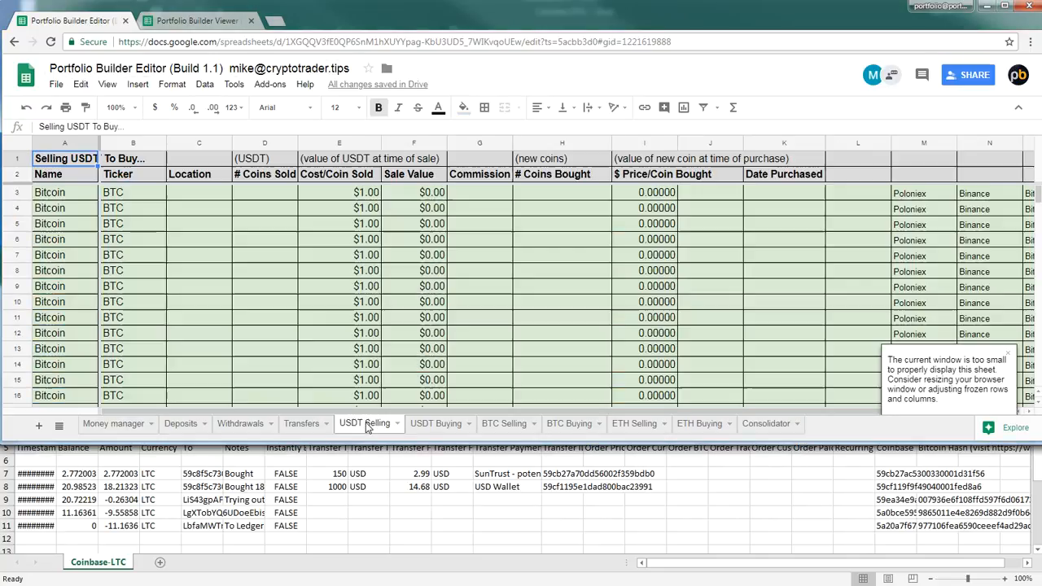
pyautogui.click(239, 342)
pyautogui.hotkey('ctrl', 'f')
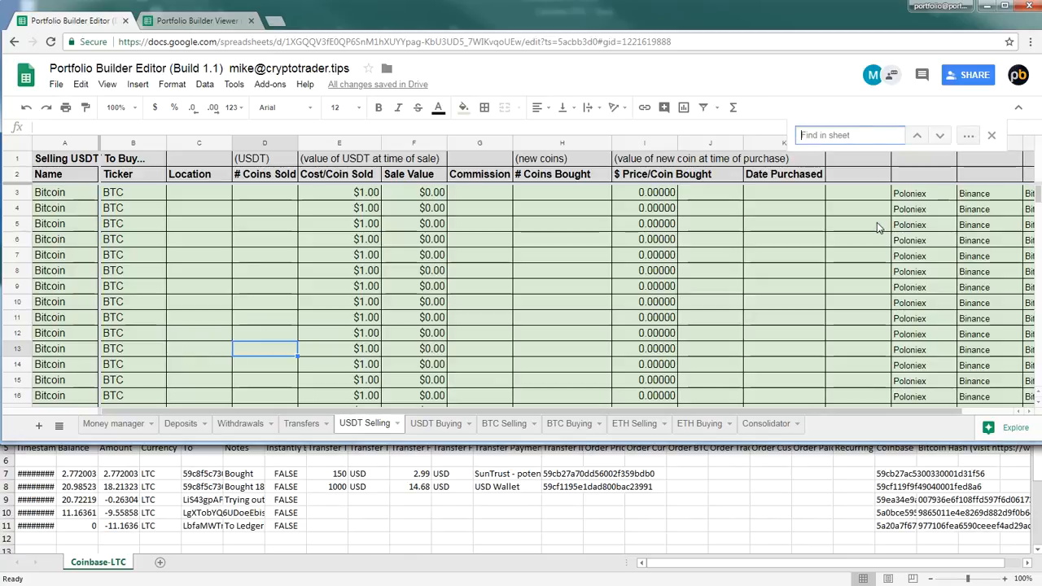
pyautogui.write('litecoin')
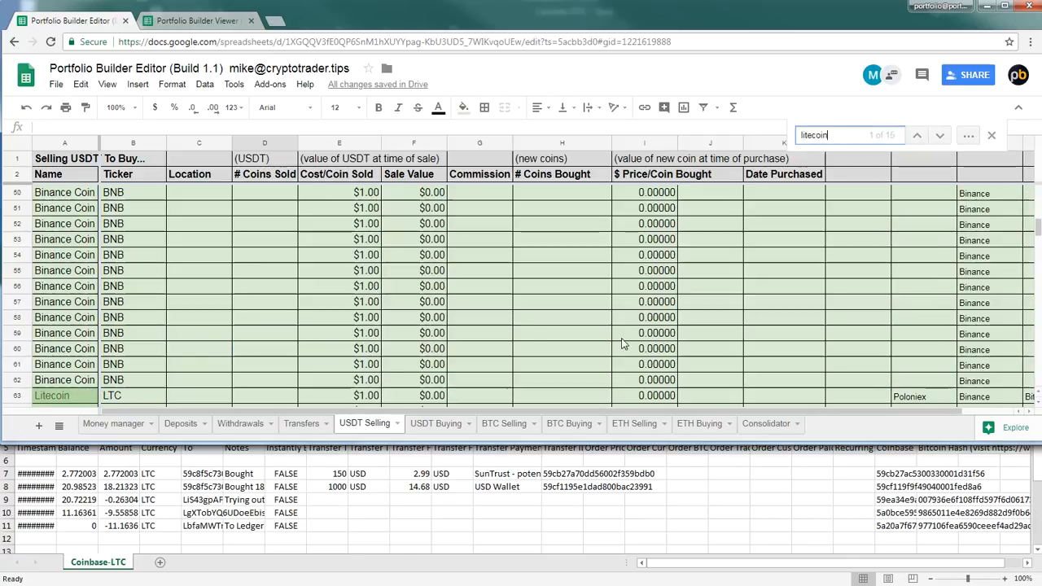
pyautogui.click(990, 136)
pyautogui.click(188, 395)
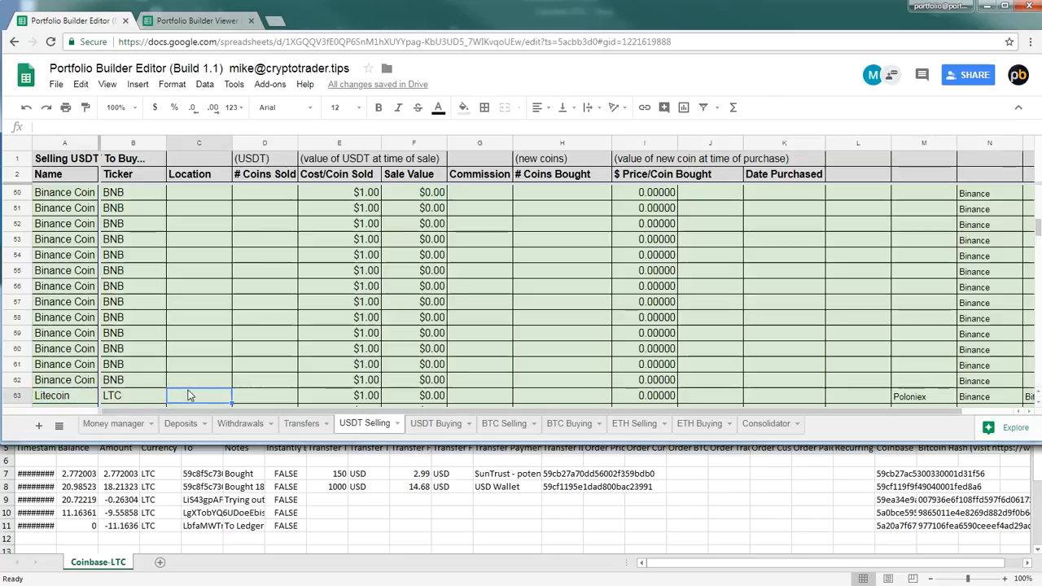
# In the Coinbase-LTC workbook in Excel, check the transfer total in H8 for the USD Wallet purchase against its column header
pyautogui.click(271, 517)
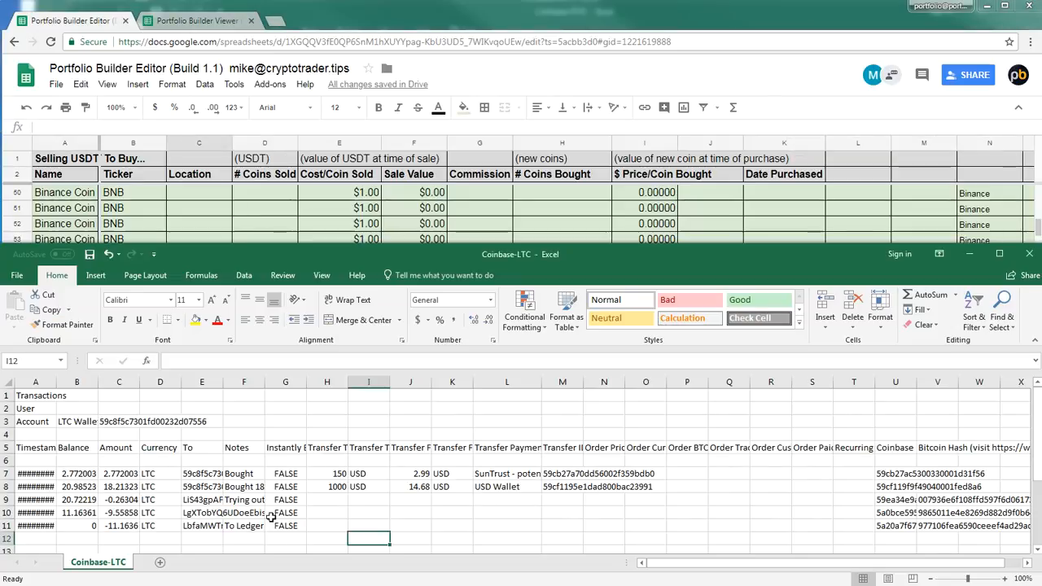
pyautogui.click(334, 484)
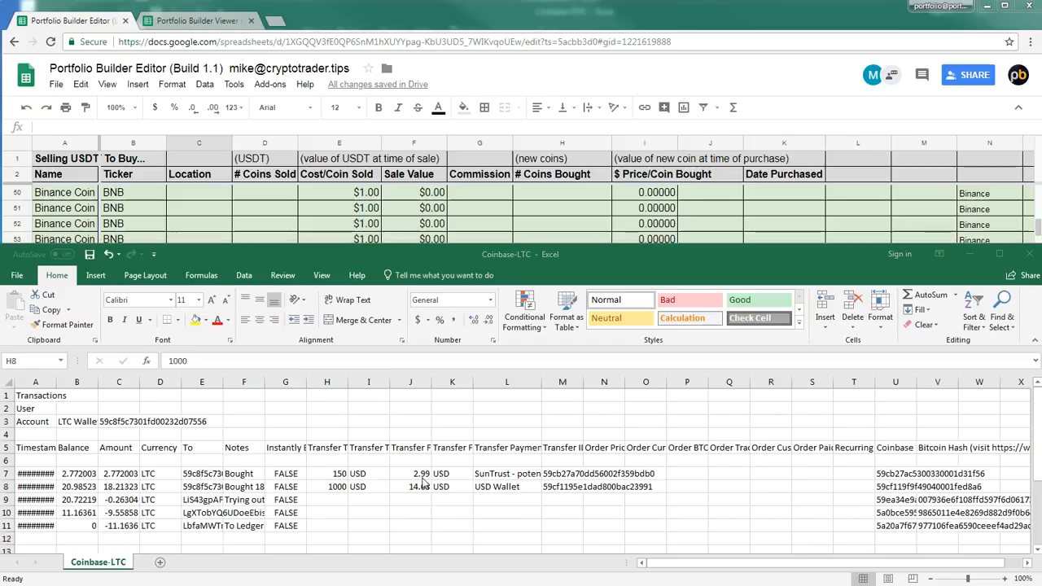
pyautogui.click(334, 486)
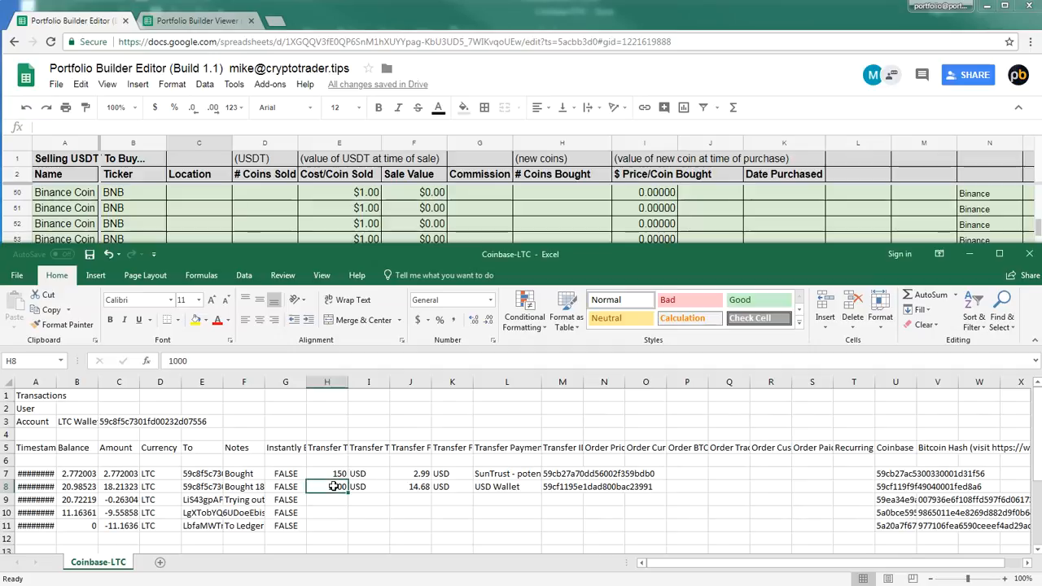
pyautogui.click(337, 451)
pyautogui.click(333, 486)
pyautogui.click(375, 13)
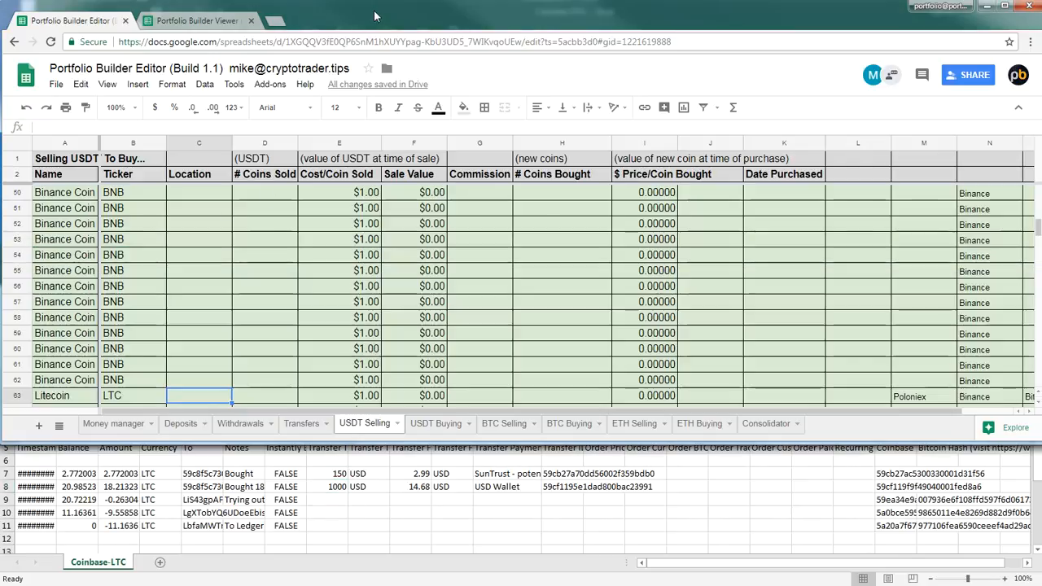
# In Litecoin row 63 of the USDT Selling sheet, enter coinbase as the Location and 1000 as the number of coins sold
pyautogui.click(239, 397)
pyautogui.write('coinbase')
pyautogui.press('Tab')
pyautogui.write('1000')
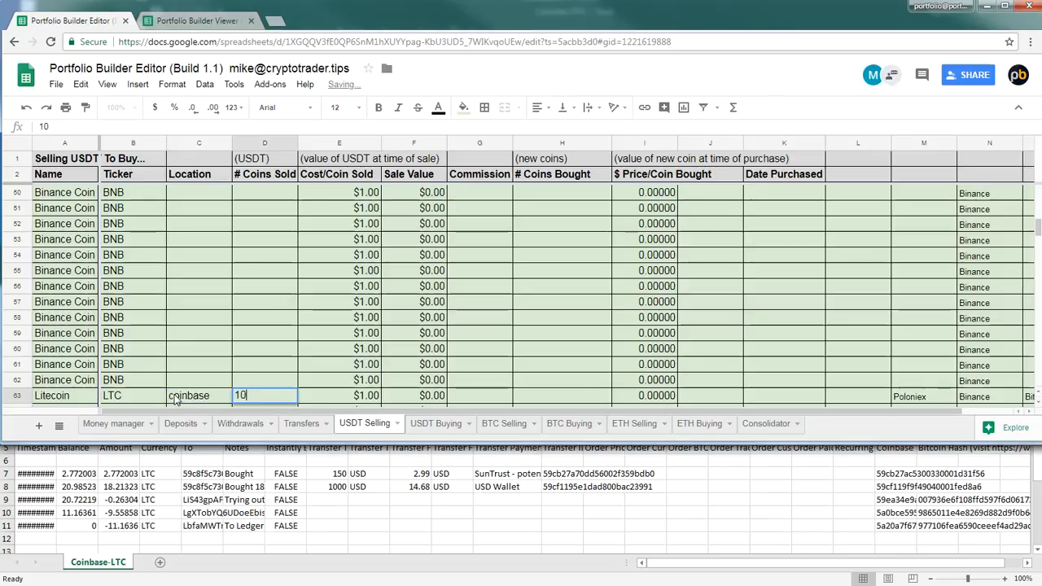
pyautogui.press('Tab')
pyautogui.press('Tab')
pyautogui.press('Tab')
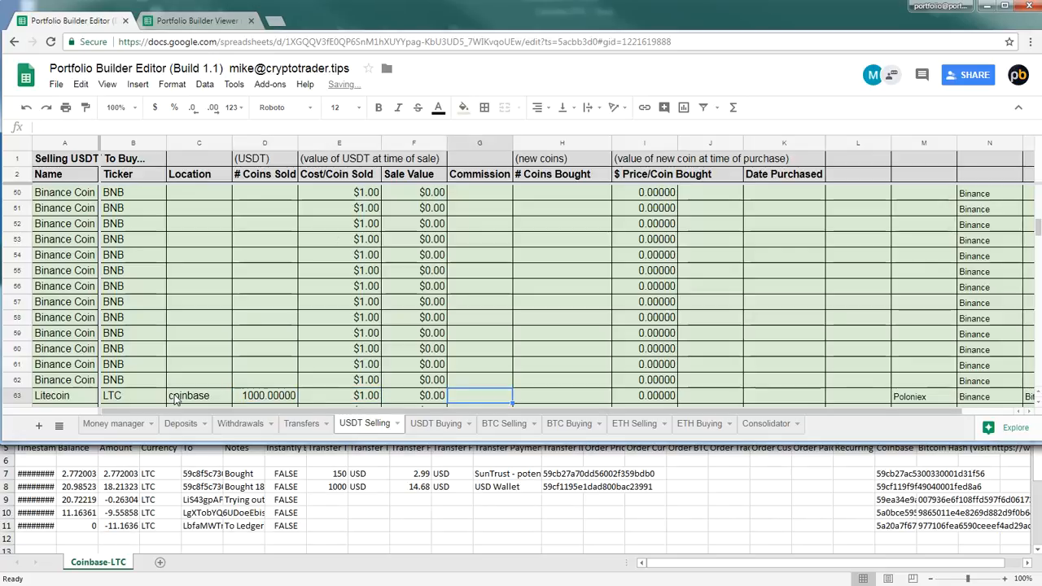
# Copy the full LTC amount 18.21322516 from C8 of Coinbase-LTC into # Coins Bought in row 63 of the USDT Selling sheet
pyautogui.click(403, 515)
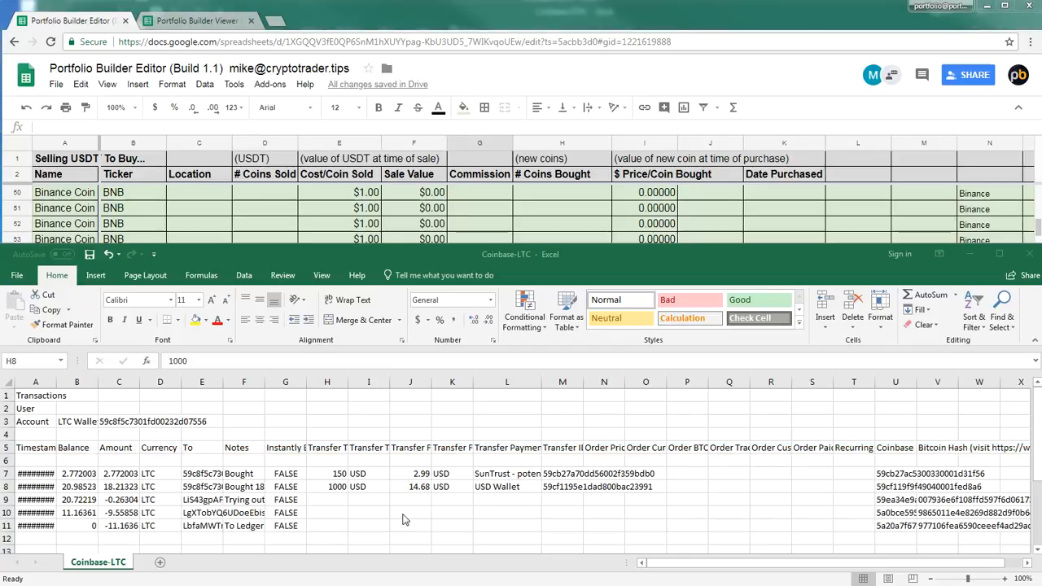
pyautogui.click(117, 486)
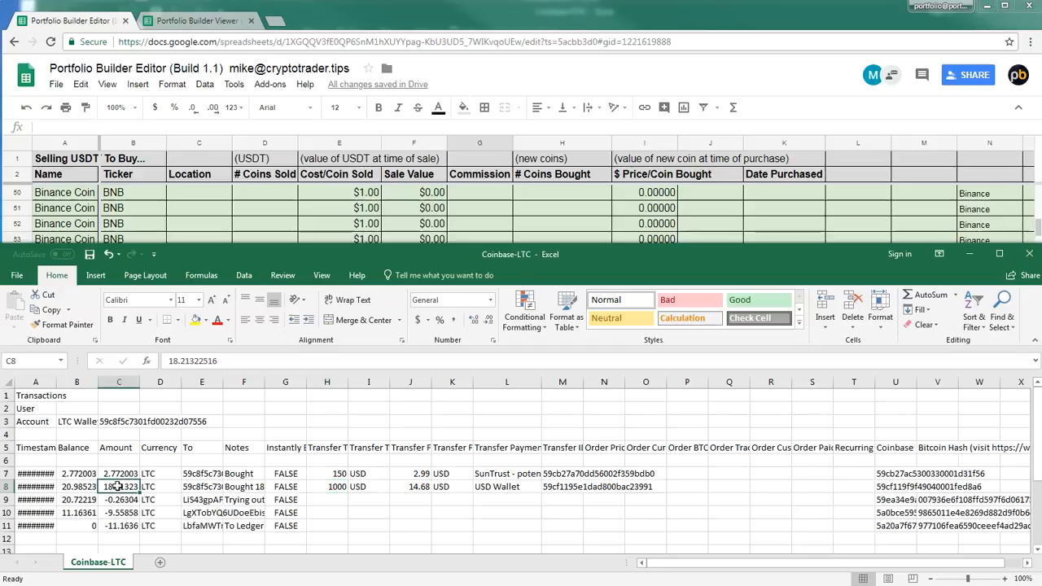
pyautogui.moveTo(241, 363); pyautogui.dragTo(158, 362)
pyautogui.hotkey('ctrl', 'c')
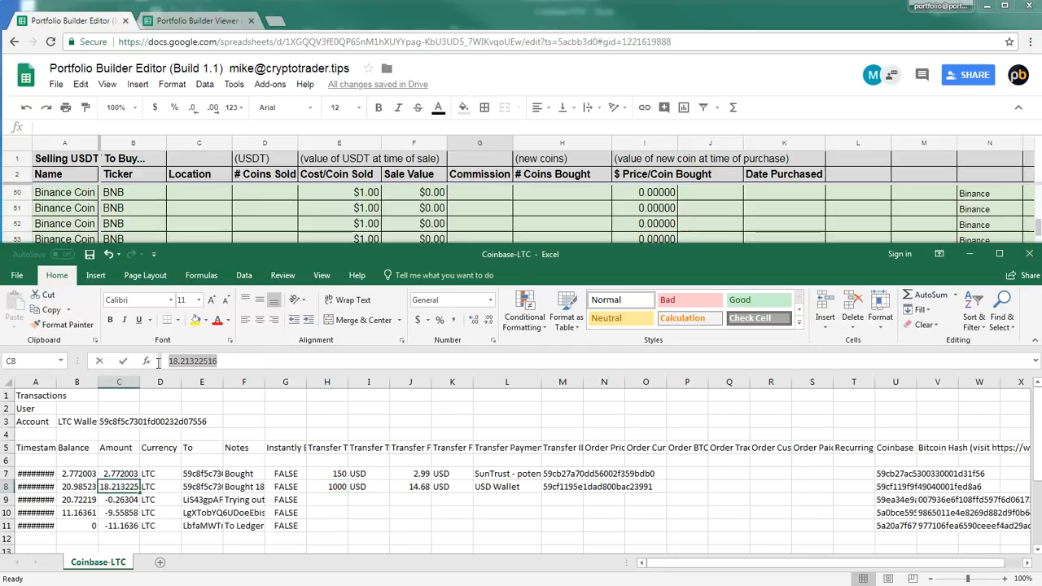
pyautogui.click(590, 26)
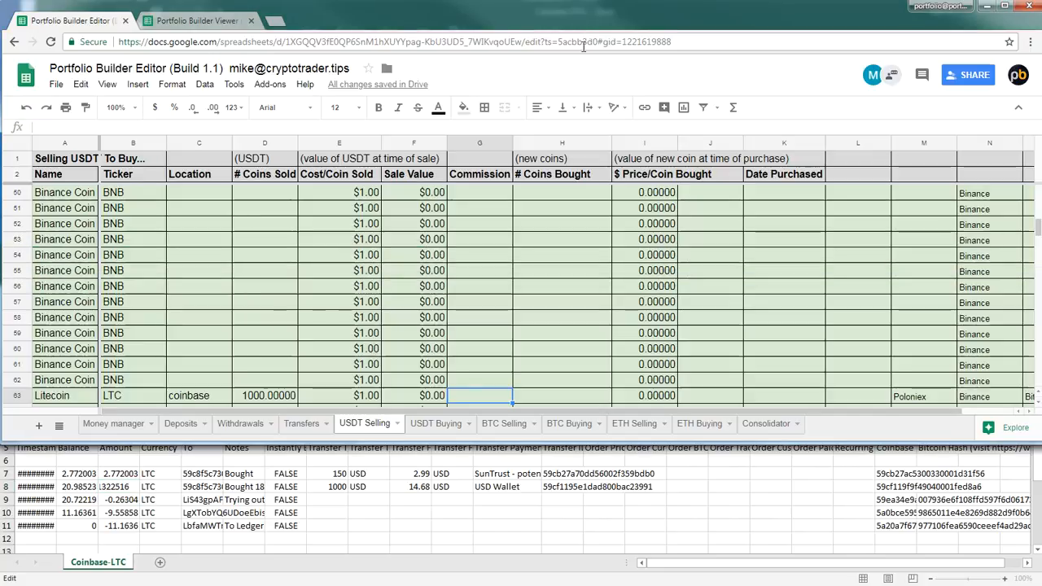
pyautogui.click(559, 396)
pyautogui.click(73, 127)
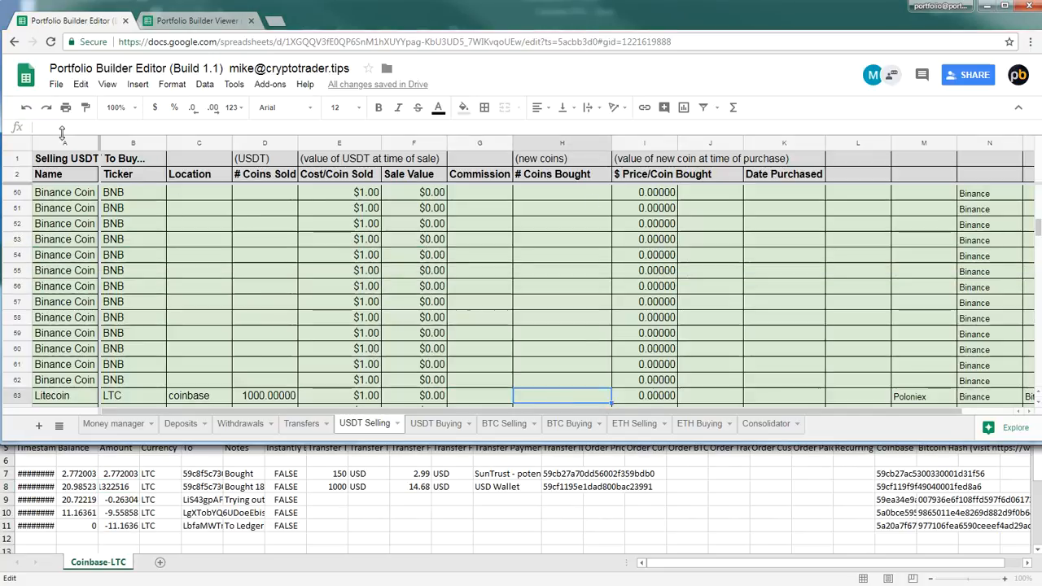
pyautogui.hotkey('ctrl', 'v')
# Copy the 14.68 Transfer Fee from J8 of Coinbase-LTC into the Commission cell of row 63 on the USDT Selling sheet
pyautogui.click(358, 501)
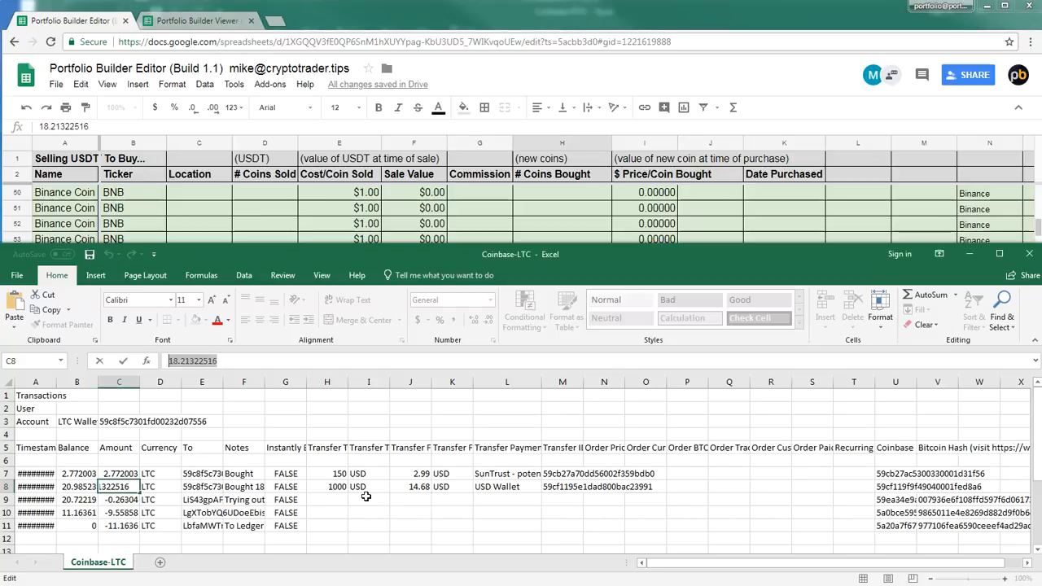
pyautogui.click(413, 487)
pyautogui.click(406, 448)
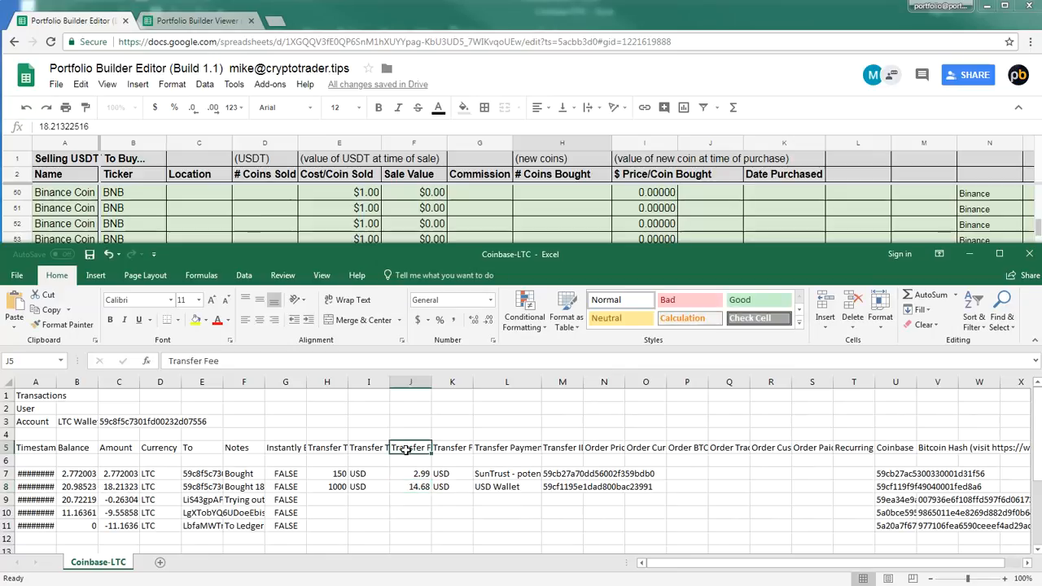
pyautogui.click(420, 488)
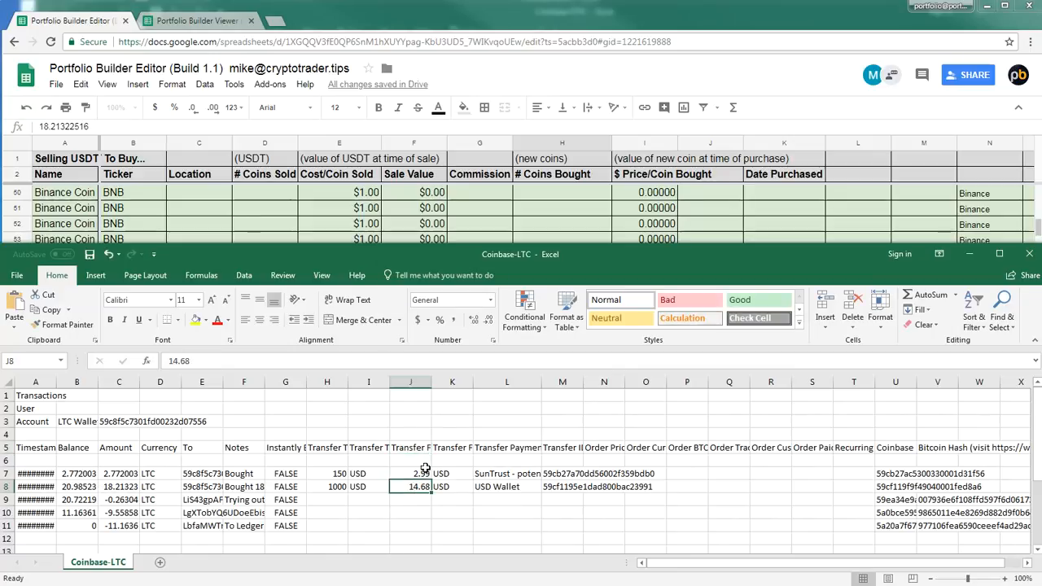
pyautogui.moveTo(192, 361); pyautogui.dragTo(149, 359)
pyautogui.click(451, 23)
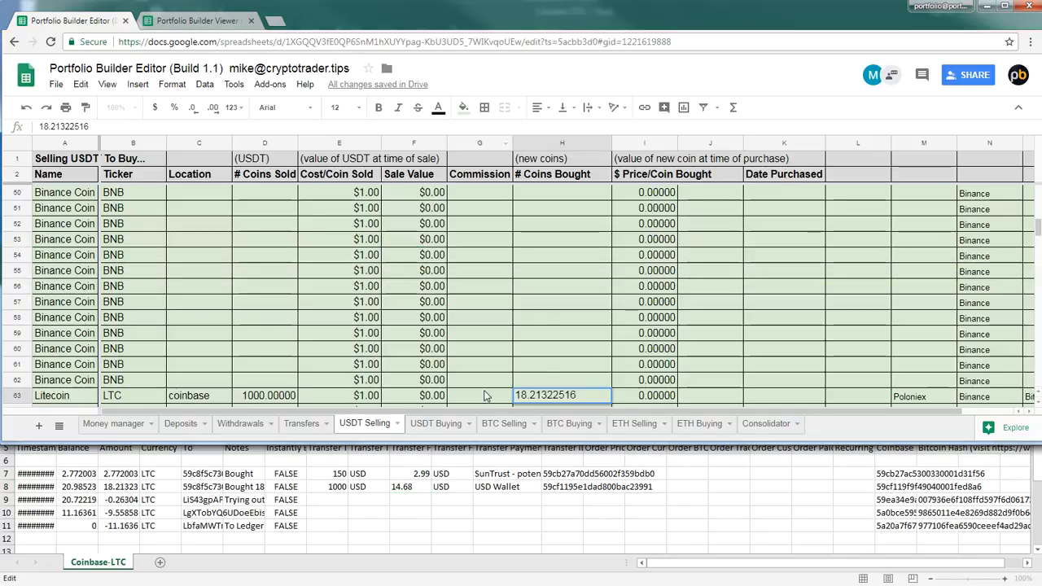
pyautogui.click(485, 396)
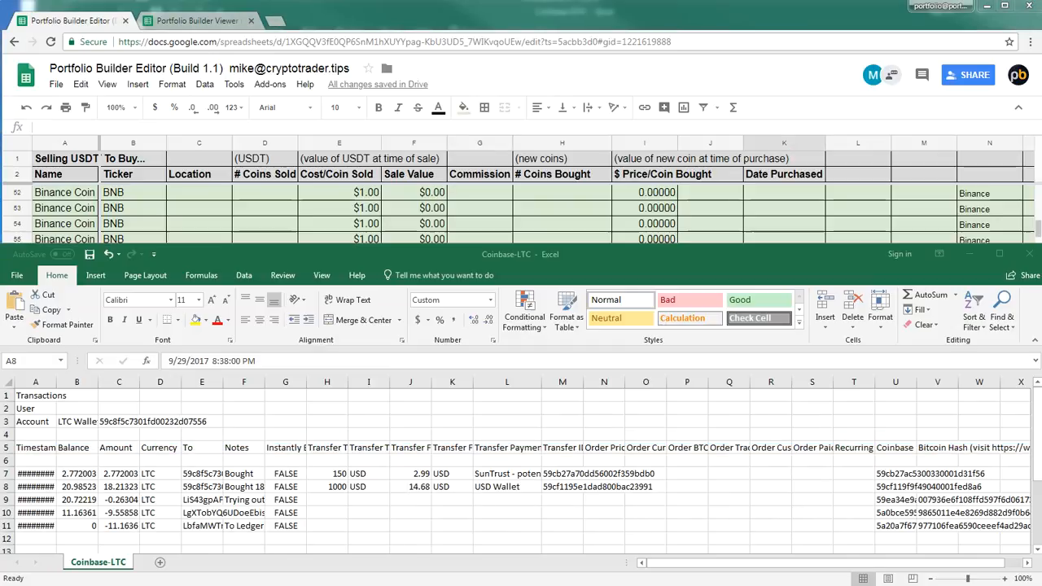
# Copy the date 9/29/2017 from the timestamp in A8 of Coinbase-LTC into Date Purchased in row 63 of the USDT Selling sheet
pyautogui.click(325, 441)
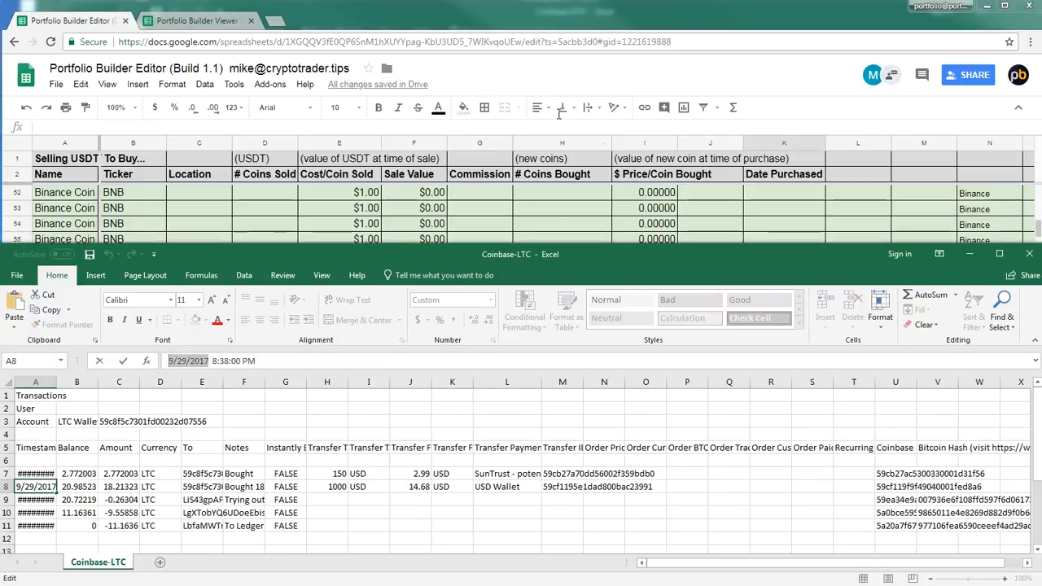
pyautogui.hotkey('alt', 'Tab')
pyautogui.doubleClick(784, 366)
pyautogui.write('9/29/2017')
pyautogui.click(629, 366)
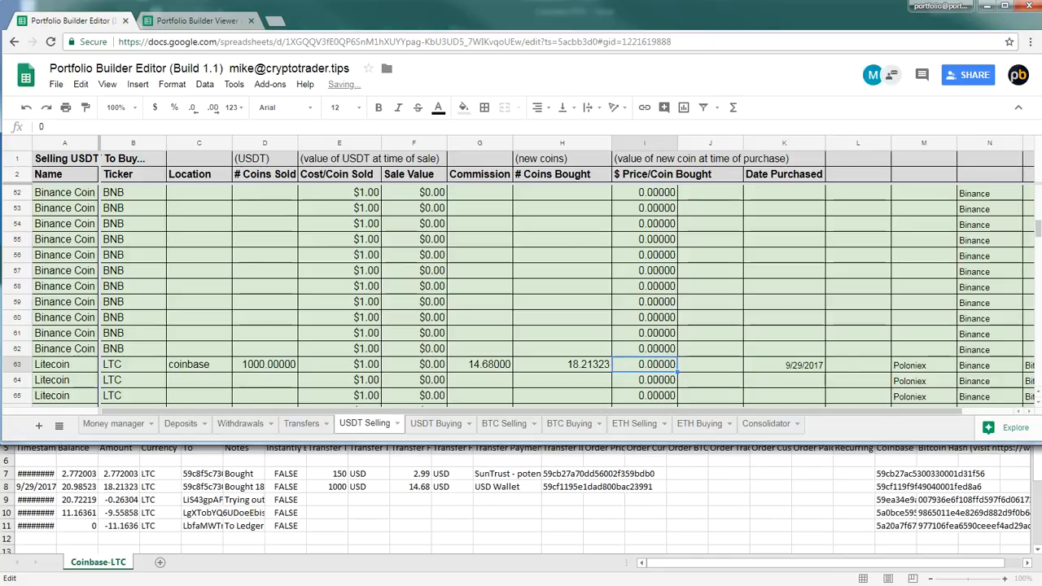
# Replace the Sale Value formula in F63 of the Litecoin row with 1000
pyautogui.scroll(-2, 521, 293)
pyautogui.click(412, 276)
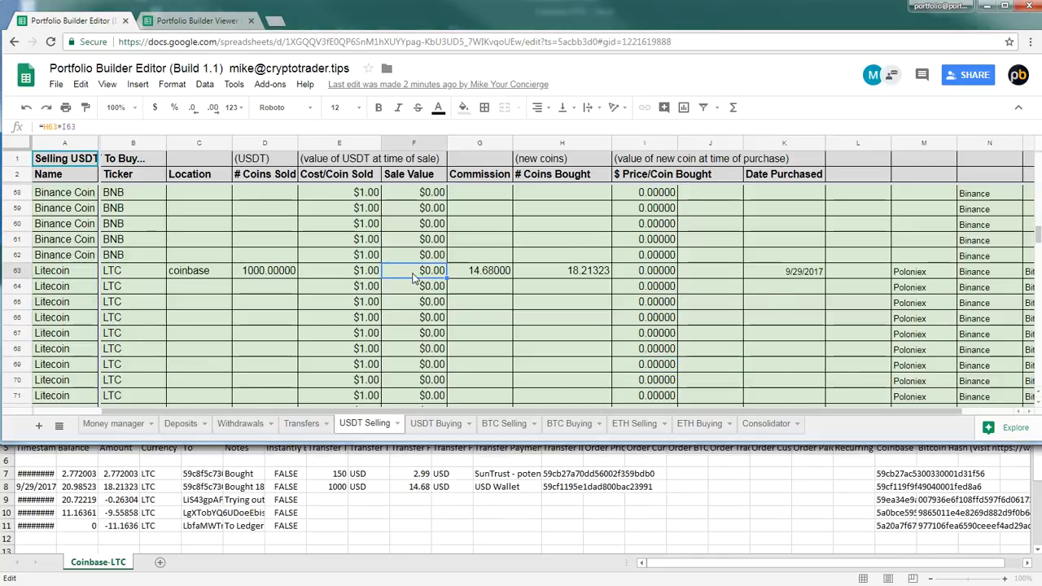
pyautogui.write('1000')
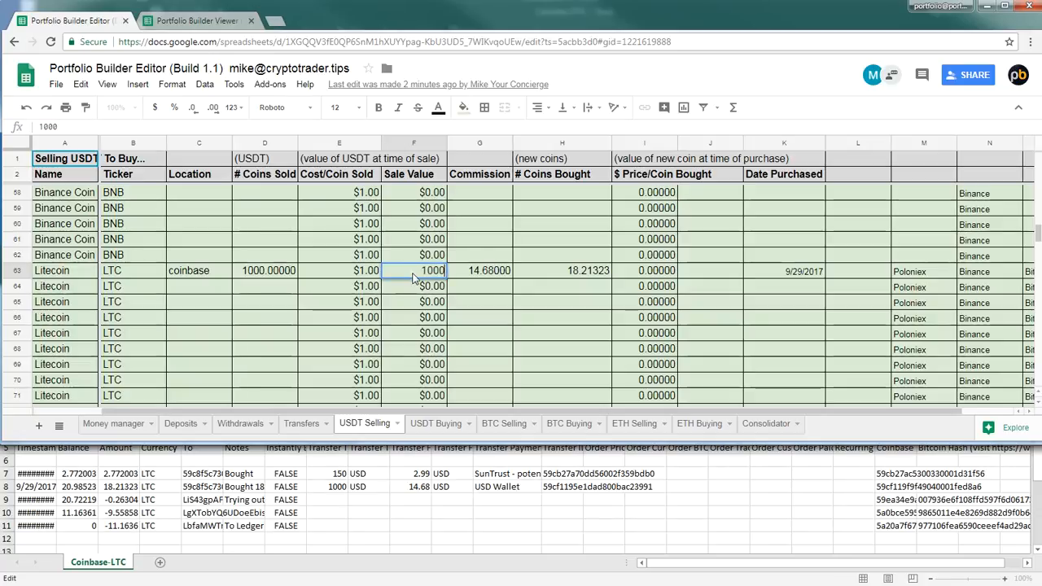
pyautogui.press('Return')
# Calculate the Litecoin price per coin bought in I63 with the formula =F63/H63
pyautogui.press('Up')
pyautogui.press('Right')
pyautogui.press('Right')
pyautogui.press('Right')
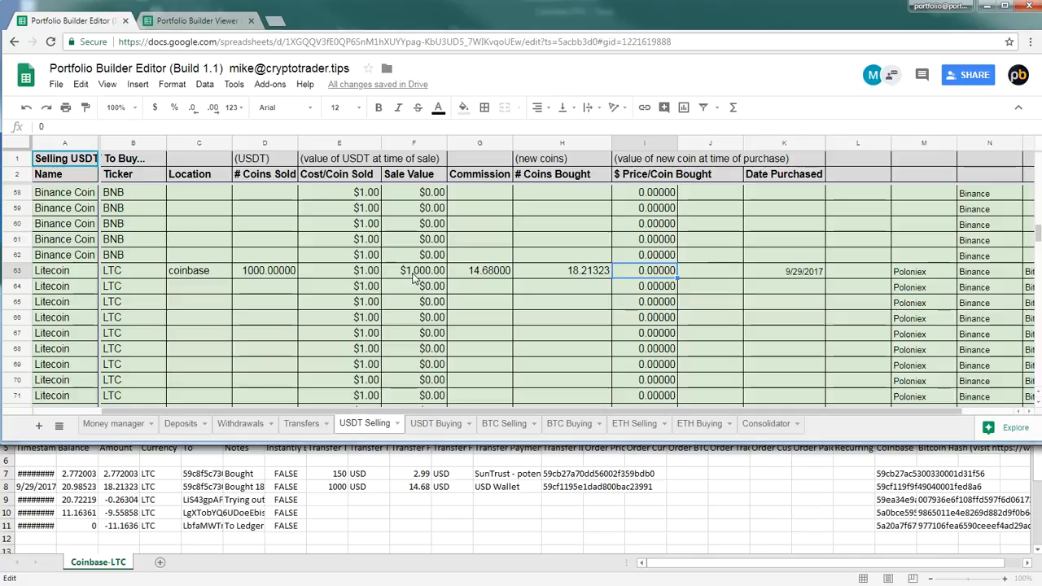
pyautogui.write('=')
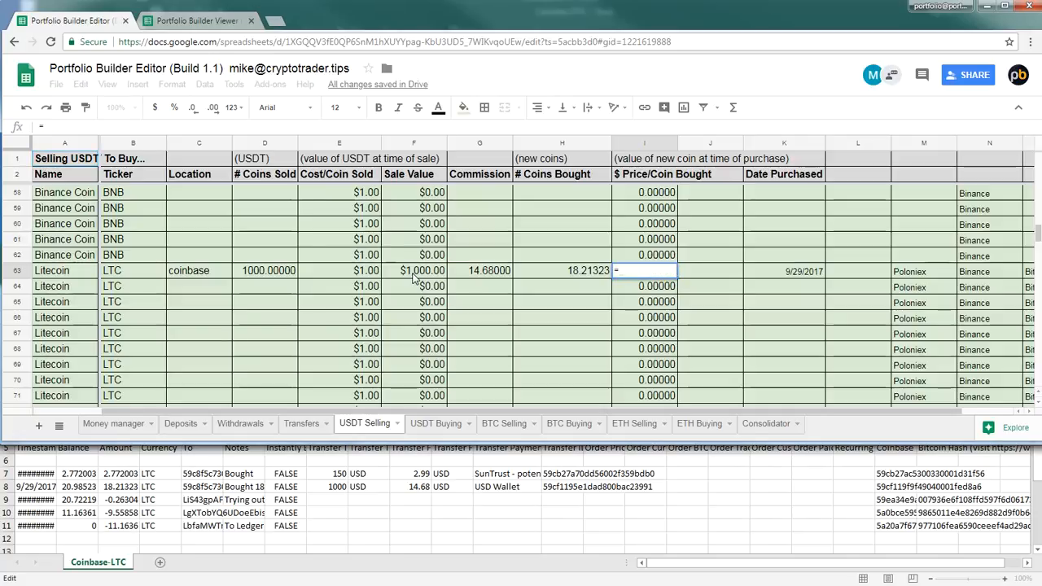
pyautogui.click(415, 278)
pyautogui.write('/')
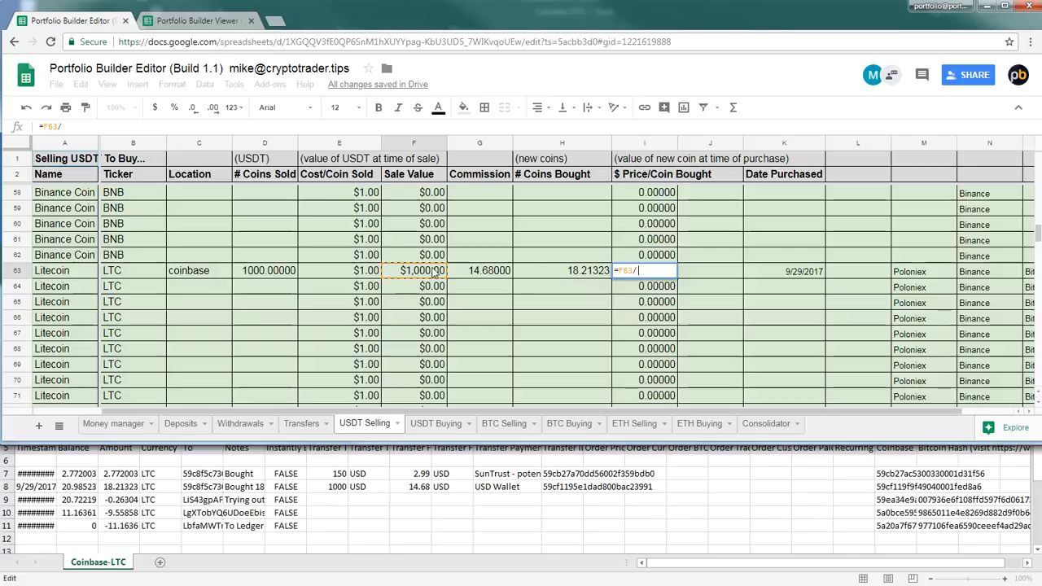
pyautogui.click(583, 275)
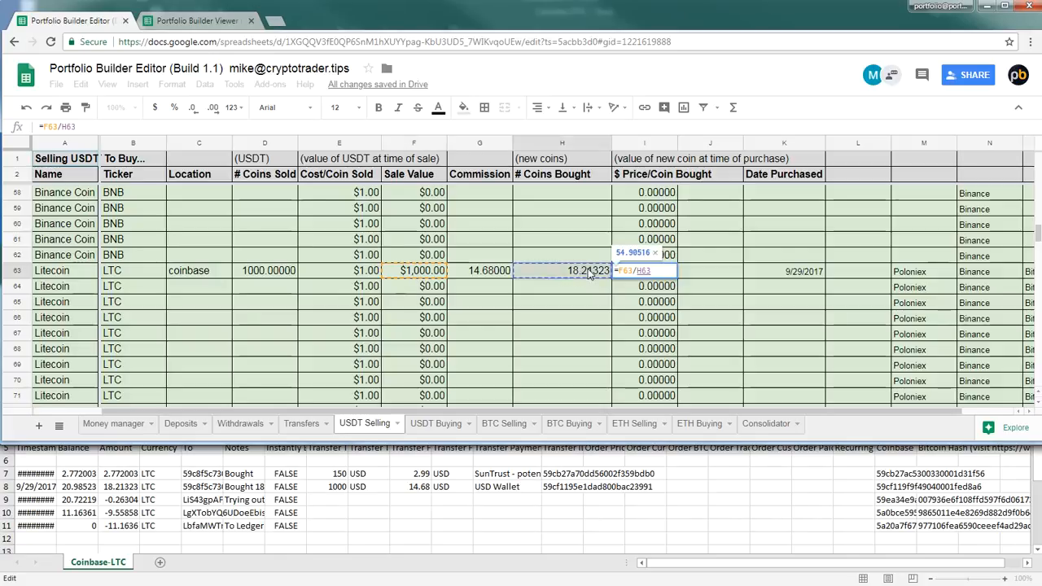
pyautogui.press('Return')
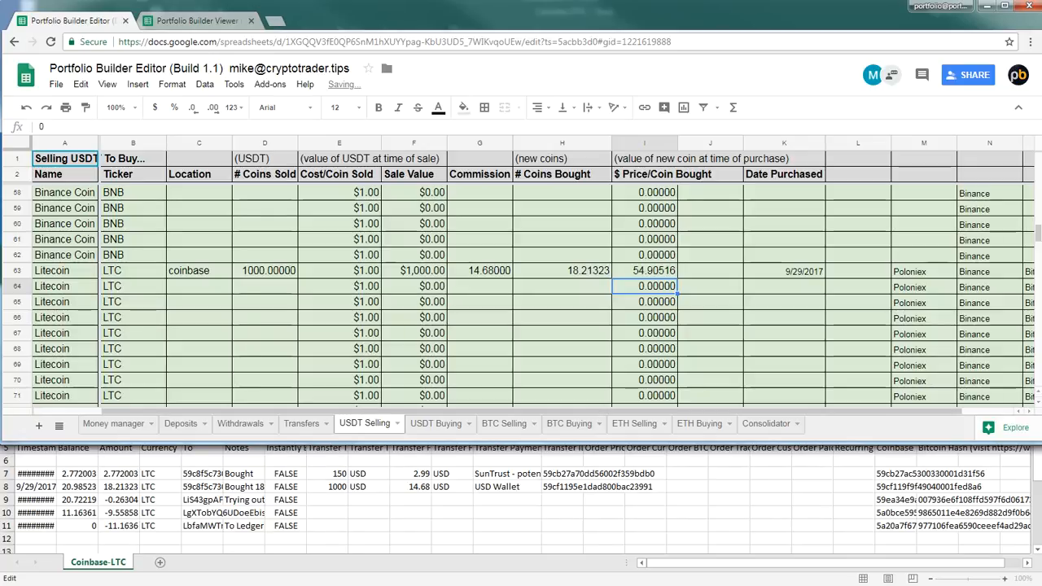
# Close the Coinbase-LTC workbook in Excel
pyautogui.click(633, 496)
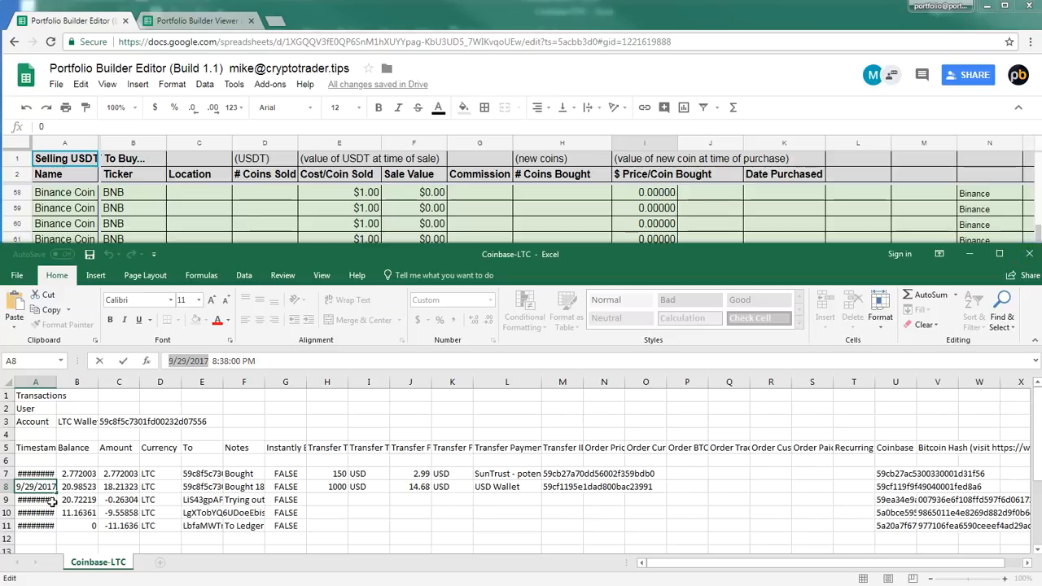
pyautogui.click(1027, 256)
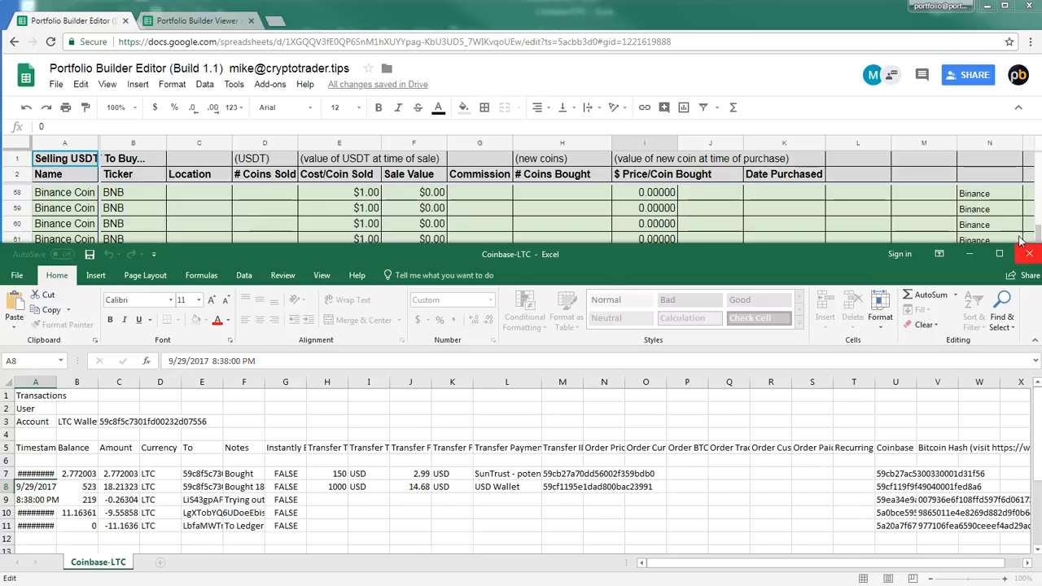
pyautogui.click(439, 316)
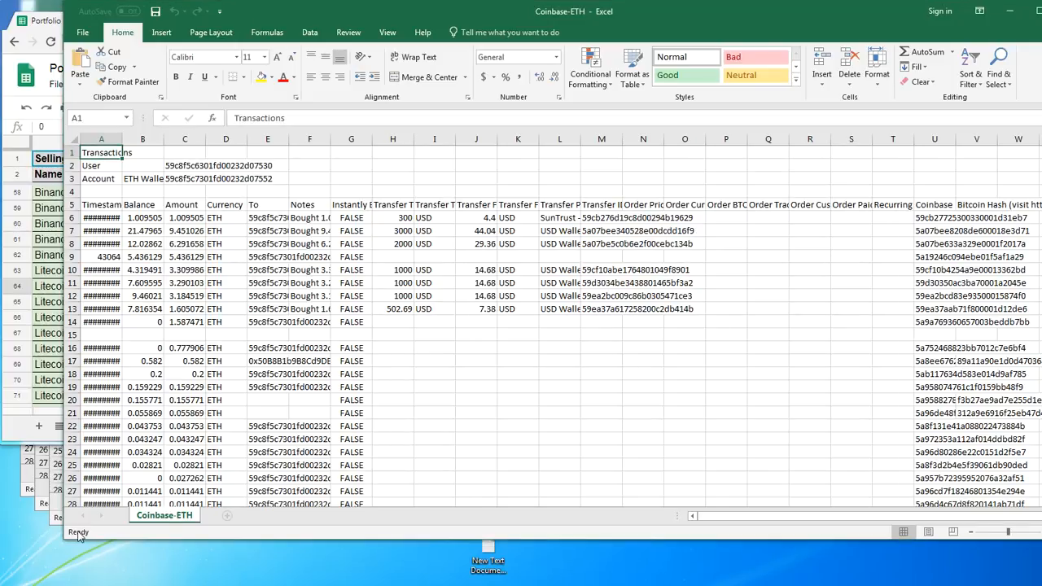
# Enlarge the Coinbase-ETH workbook window and widen column A so the full timestamps are readable
pyautogui.moveTo(63, 541); pyautogui.dragTo(25, 575)
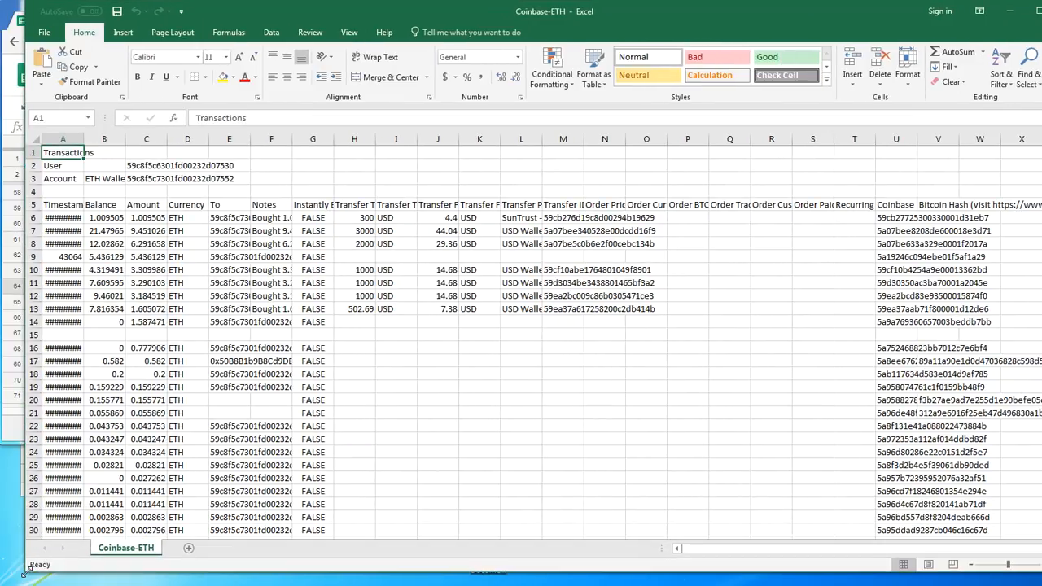
pyautogui.click(232, 359)
pyautogui.click(104, 308)
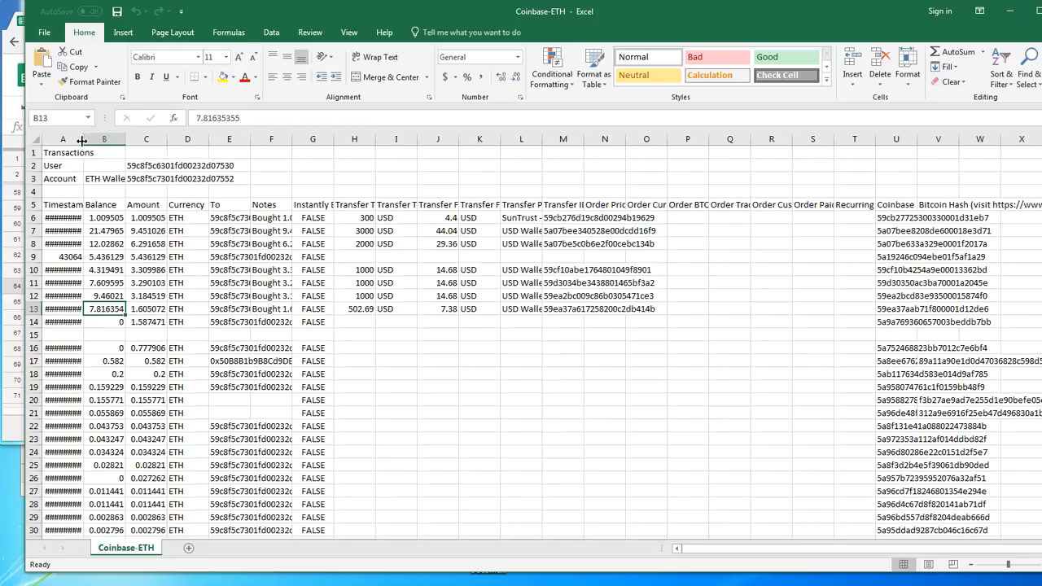
pyautogui.moveTo(82, 140); pyautogui.dragTo(127, 145)
pyautogui.click(618, 297)
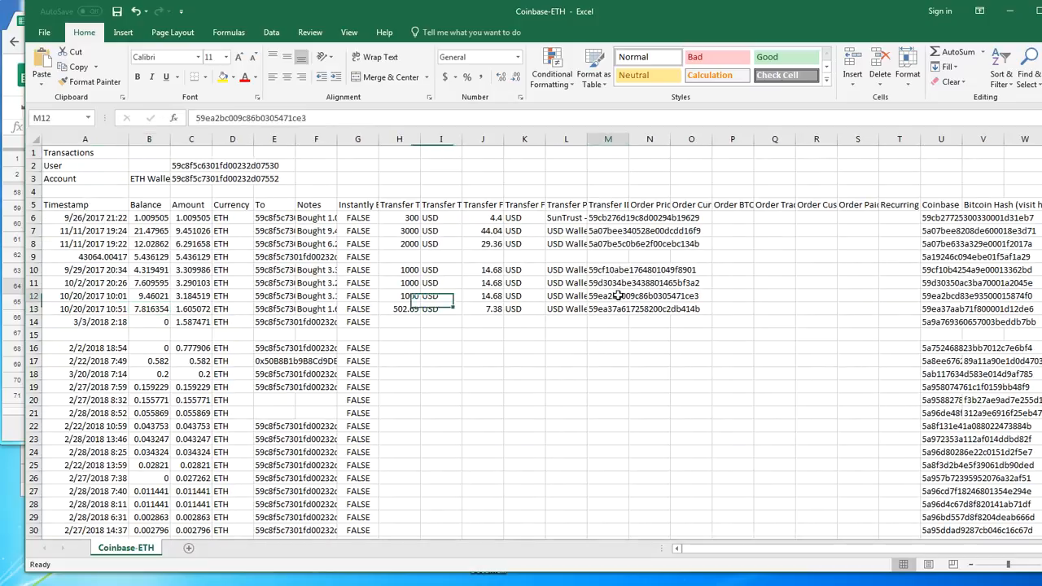
# Insert a row at row 8 and move the 11/11/2017 19:22 transaction up into it, leaving a blank row 9 below
pyautogui.click(77, 307)
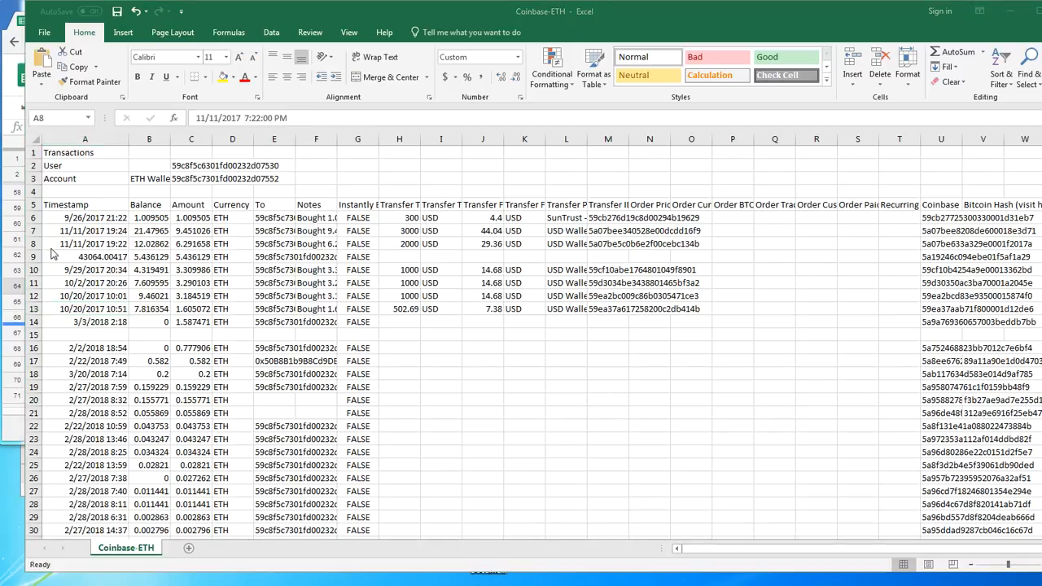
pyautogui.click(57, 245)
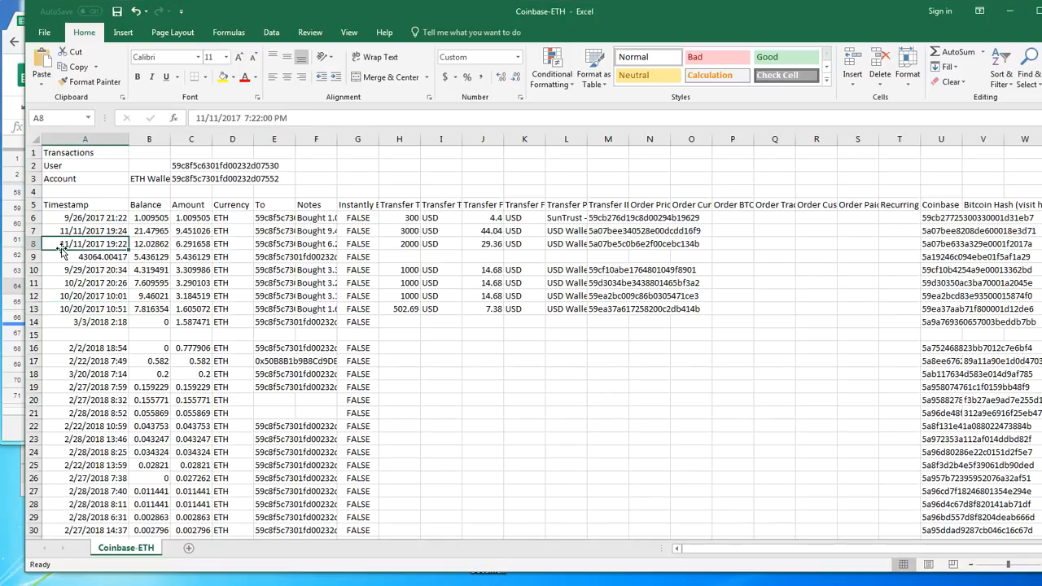
pyautogui.click(31, 244)
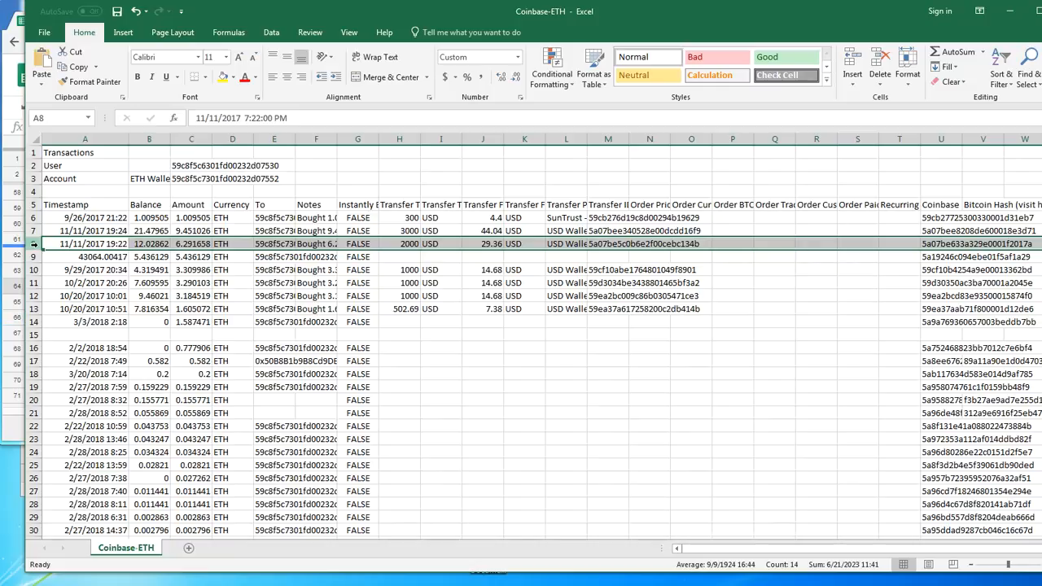
pyautogui.rightClick(35, 244)
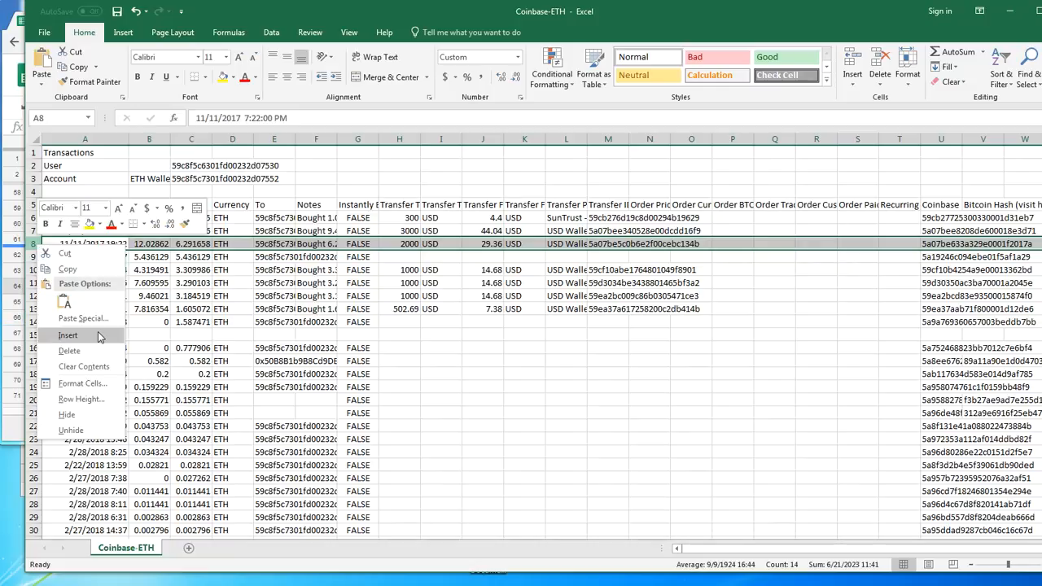
pyautogui.click(96, 334)
pyautogui.moveTo(78, 257); pyautogui.dragTo(663, 259)
pyautogui.hotkey('ctrl', 'x')
pyautogui.click(84, 244)
pyautogui.hotkey('ctrl', 'v')
pyautogui.click(80, 255)
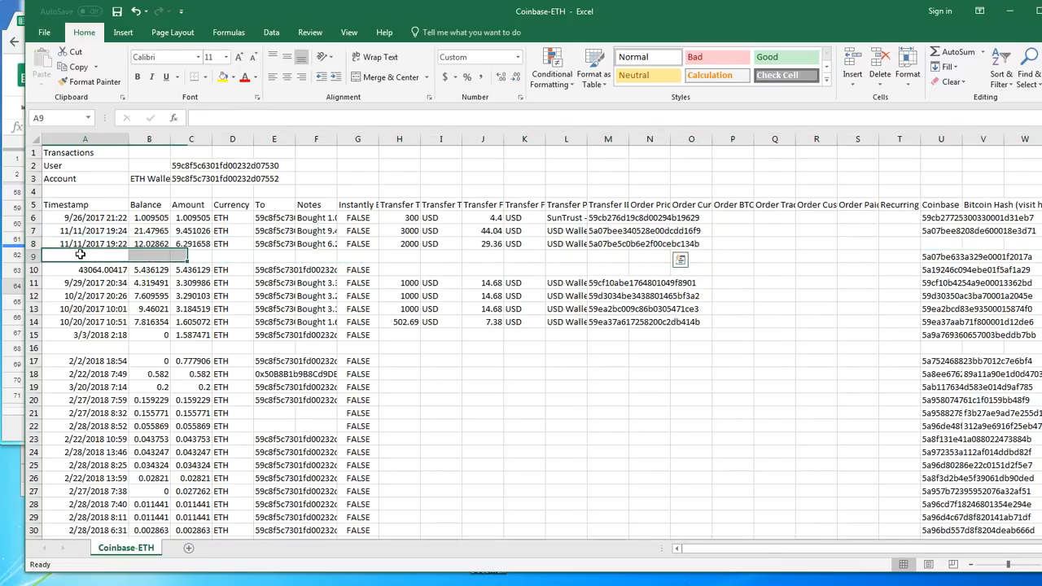
# Total the Amount values of the two 11/11/2017 purchases in C9 by summing C7:C8
pyautogui.click(33, 257)
pyautogui.click(124, 258)
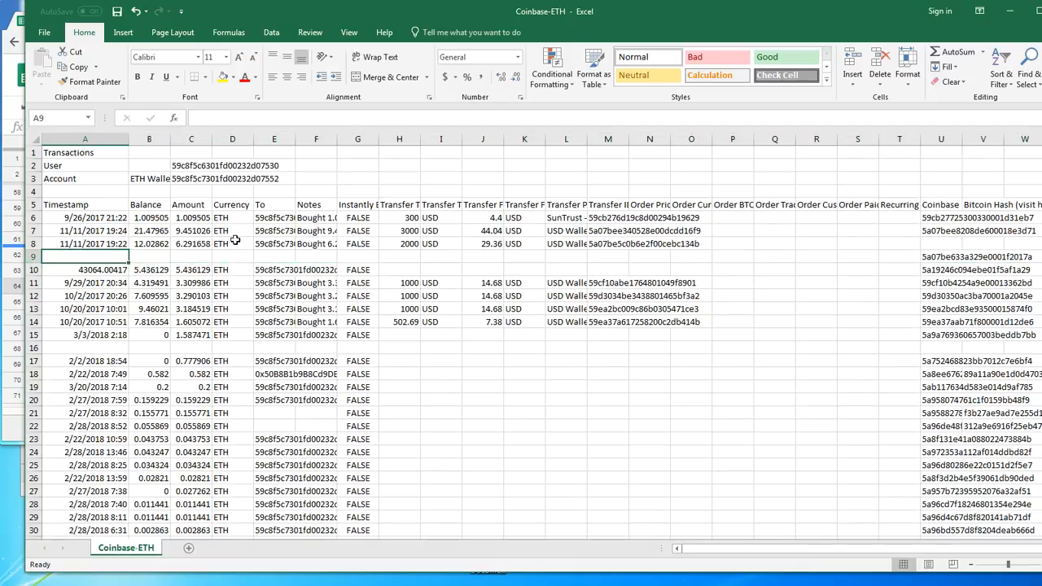
pyautogui.click(200, 253)
pyautogui.write('=sum(')
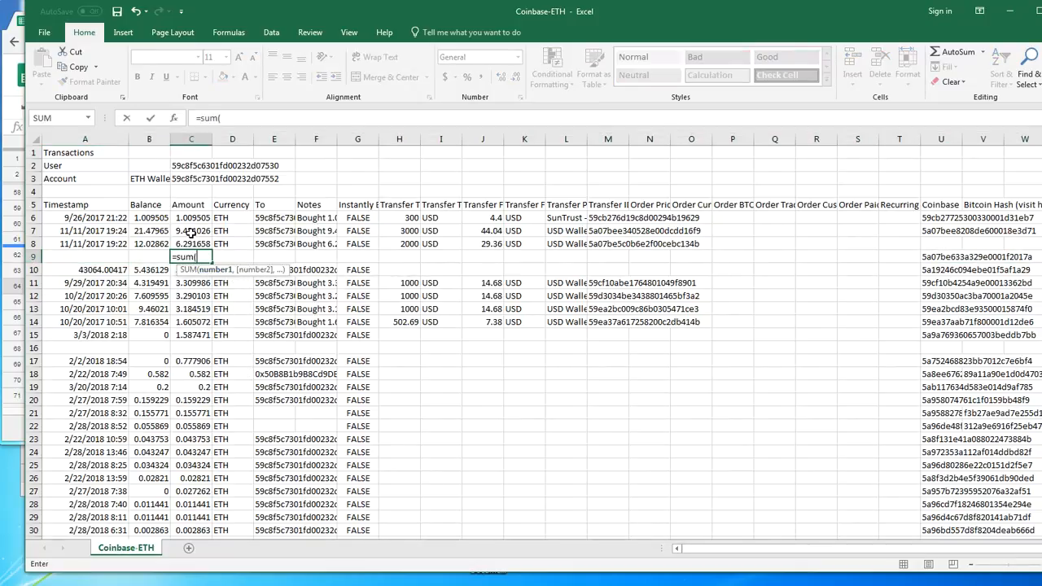
pyautogui.moveTo(190, 233); pyautogui.dragTo(190, 243)
pyautogui.press('Return')
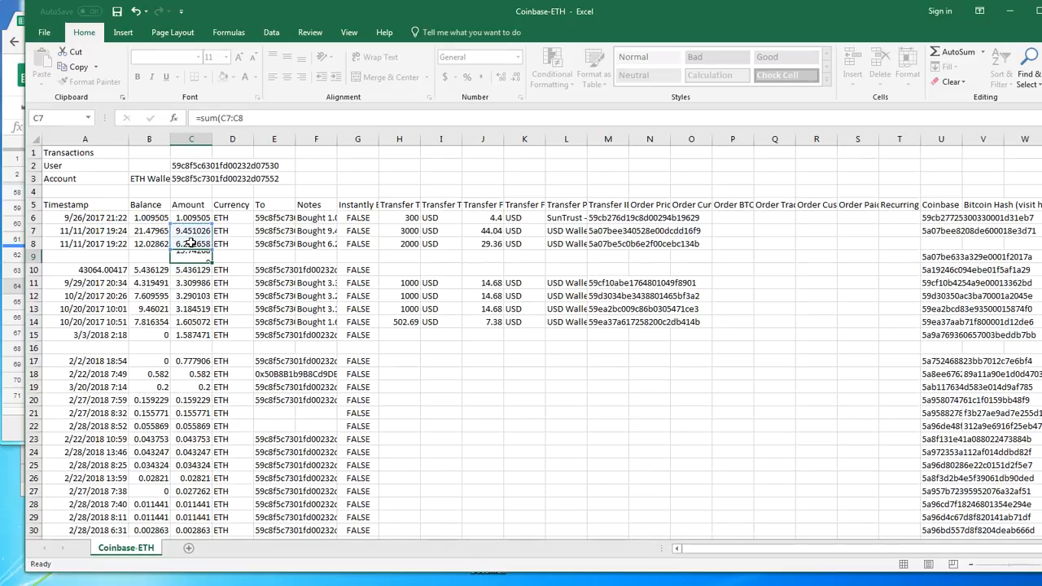
# Total the transfer totals of the two 11/11/2017 purchases in H9 with =SUM(H7:H8)
pyautogui.click(408, 256)
pyautogui.write('=sum(')
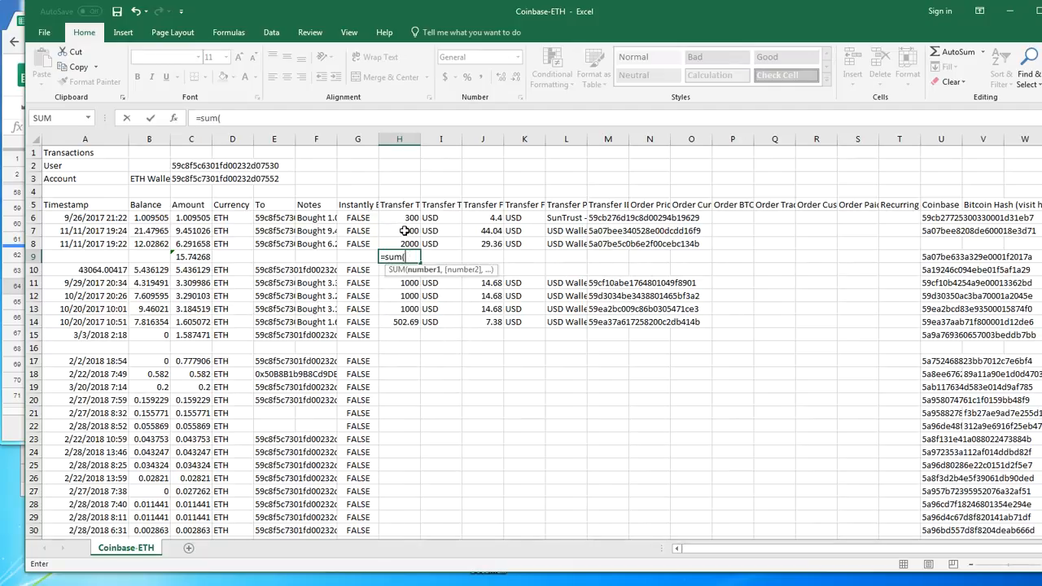
pyautogui.moveTo(405, 230); pyautogui.dragTo(405, 243)
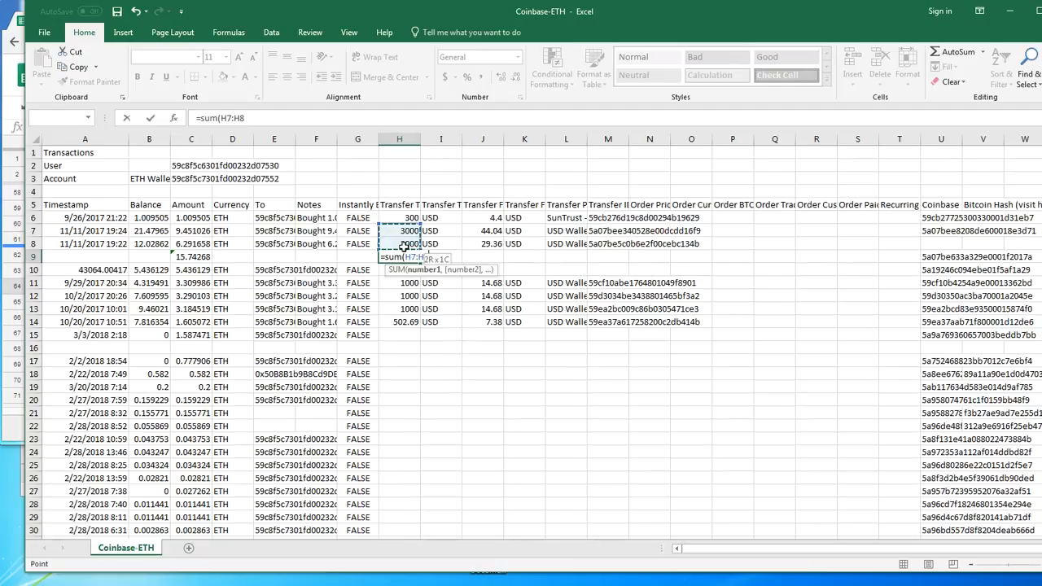
pyautogui.press('Return')
# Total the transfer fees of the two 11/11/2017 purchases in J9 with =SUM(J7:J8)
pyautogui.click(486, 257)
pyautogui.write('=sum(')
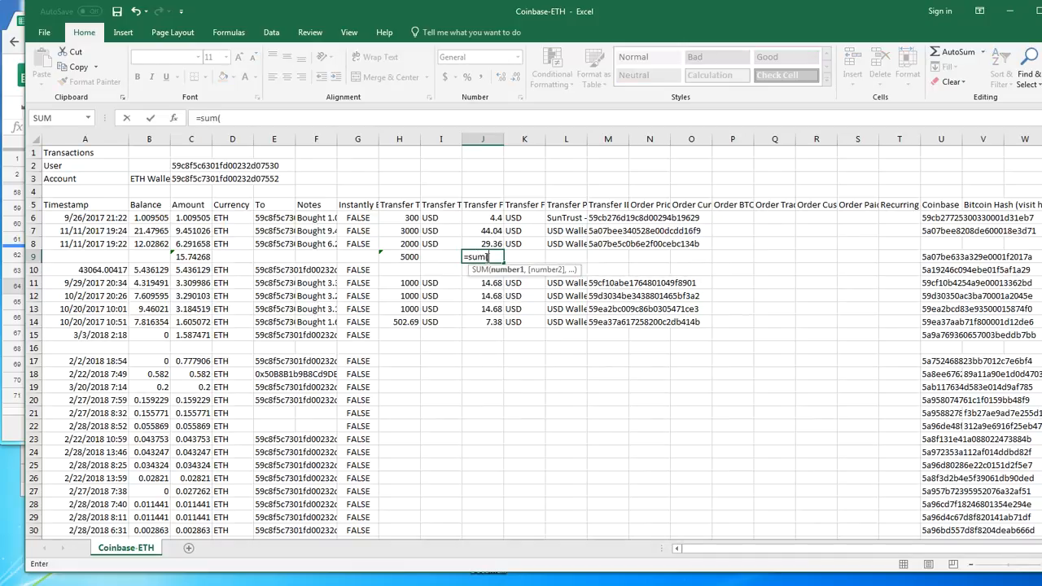
pyautogui.moveTo(482, 227); pyautogui.dragTo(484, 244)
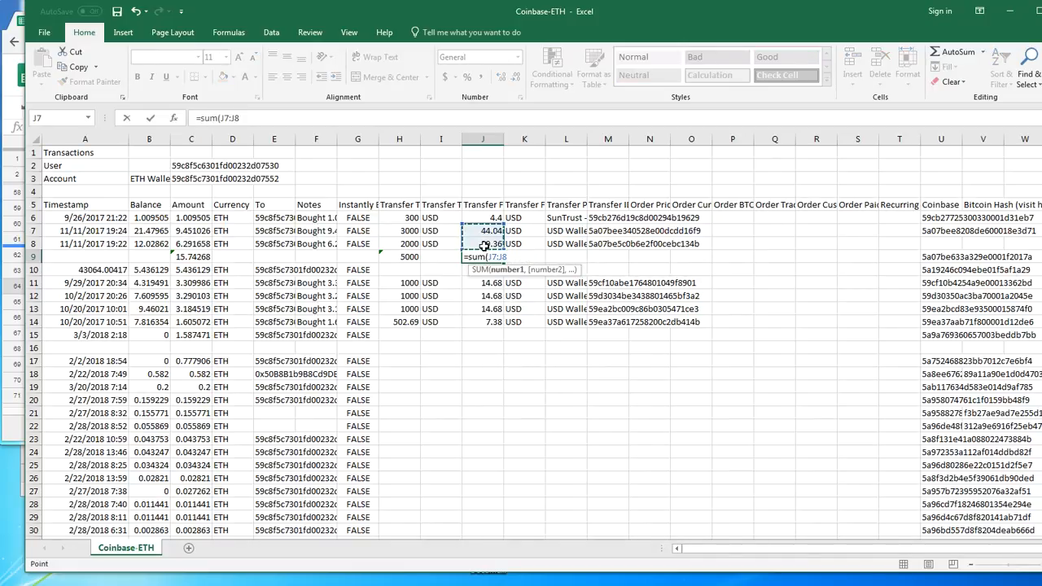
pyautogui.press('Return')
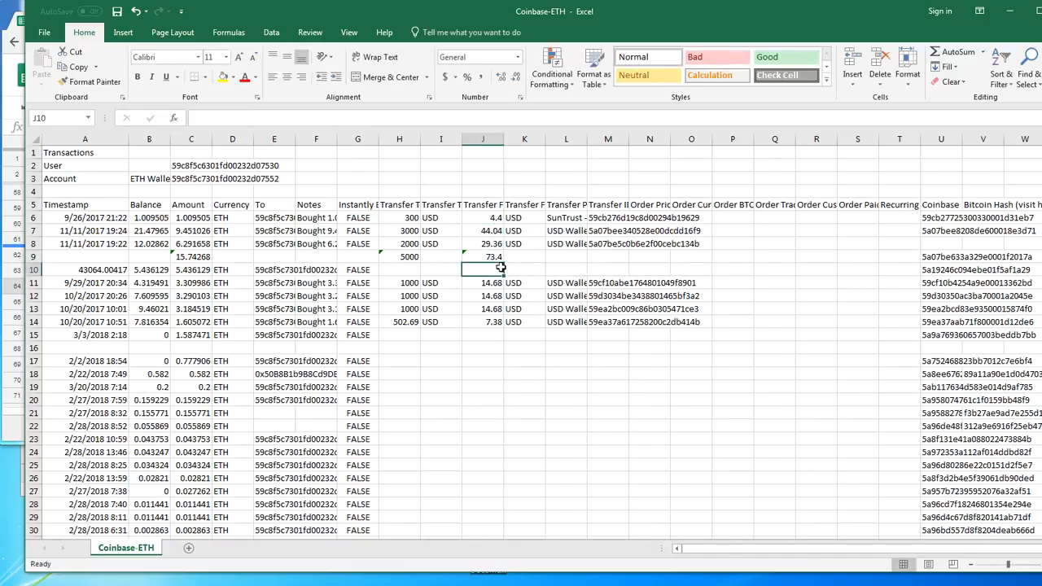
# Copy the 11/11/2017 timestamp from A8 into A9 of the combined totals row
pyautogui.moveTo(498, 259); pyautogui.dragTo(88, 258)
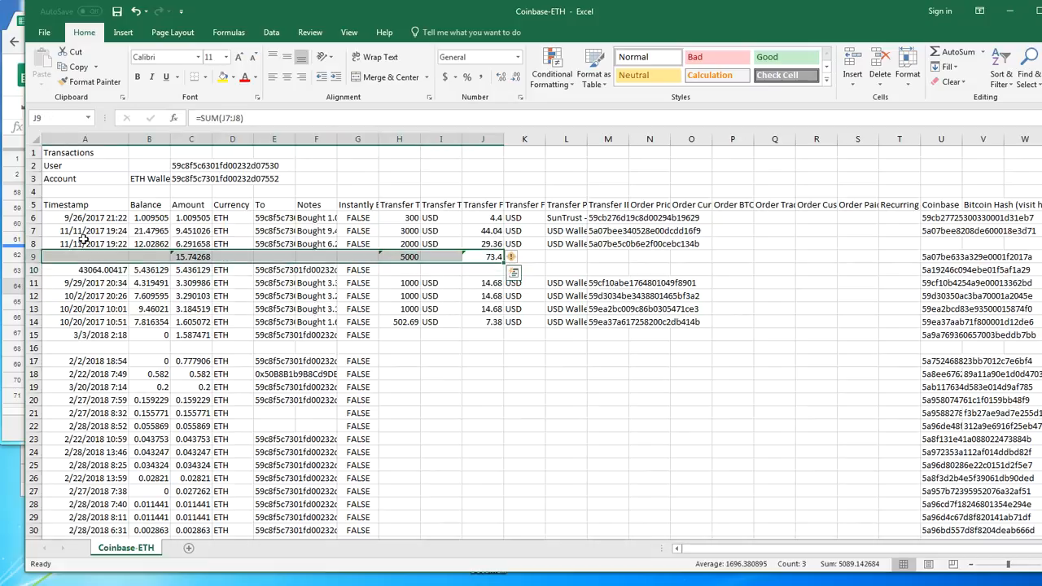
pyautogui.click(84, 240)
pyautogui.hotkey('ctrl', 'c')
pyautogui.click(98, 255)
pyautogui.hotkey('ctrl', 'v')
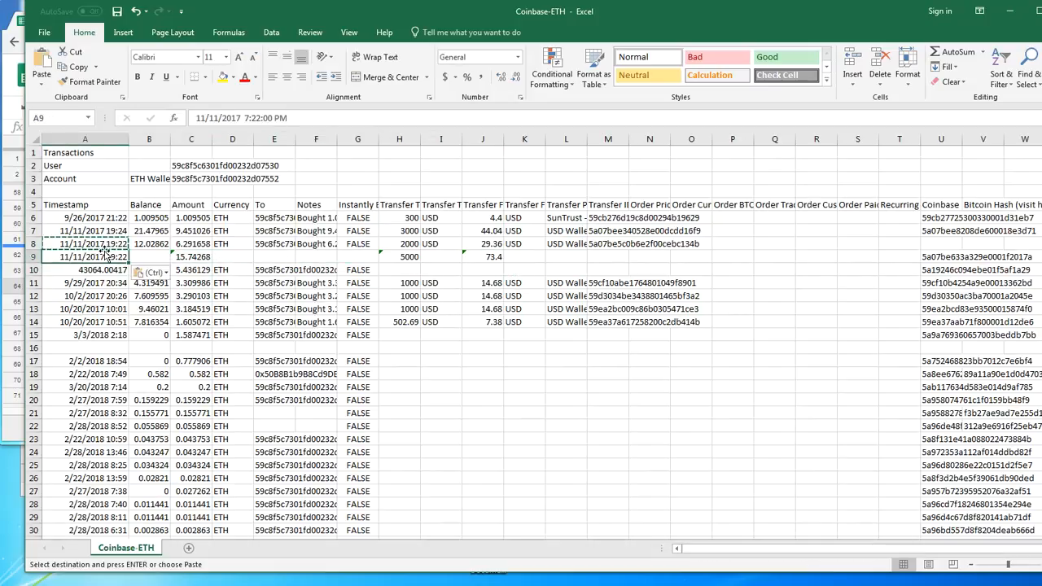
# Move the Coinbase-ETH window out of the way and switch to the USDT Selling sheet of Portfolio Builder Editor
pyautogui.moveTo(286, 19); pyautogui.dragTo(272, 446)
pyautogui.click(280, 273)
pyautogui.scroll(8, 779, 271)
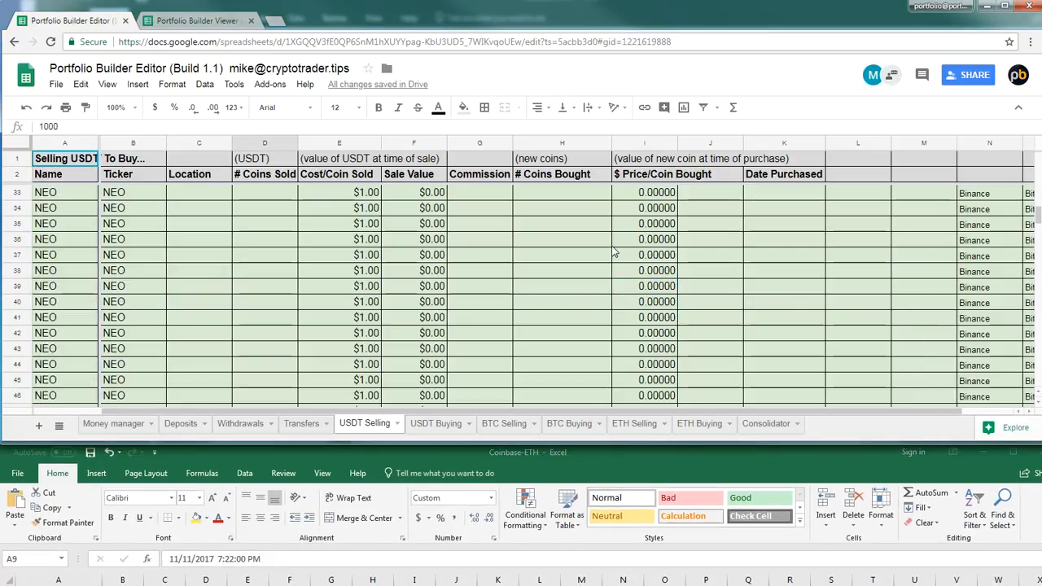
# Search the USDT Selling sheet for "ethereum" and locate the first Ethereum row, row 18
pyautogui.hotkey('ctrl', 'f')
pyautogui.write('eth')
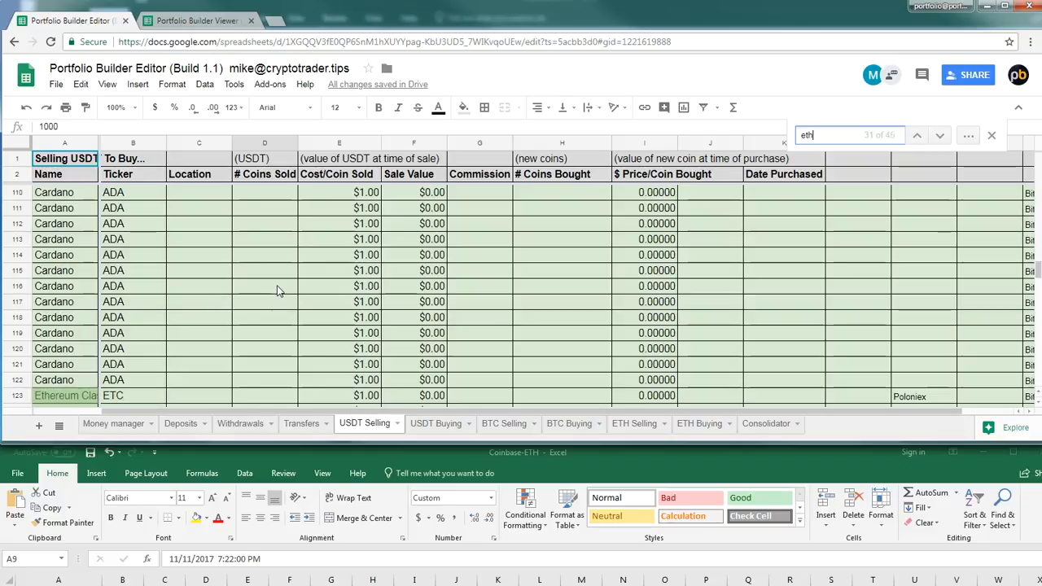
pyautogui.write('erue')
pyautogui.press('BackSpace')
pyautogui.press('BackSpace')
pyautogui.write('eum')
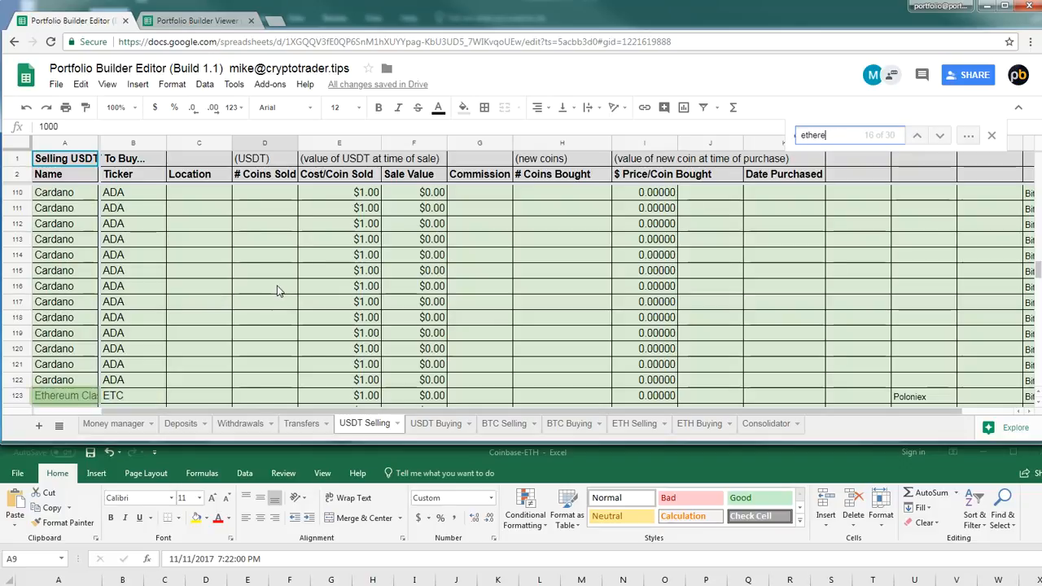
pyautogui.press('Return')
pyautogui.press('Return')
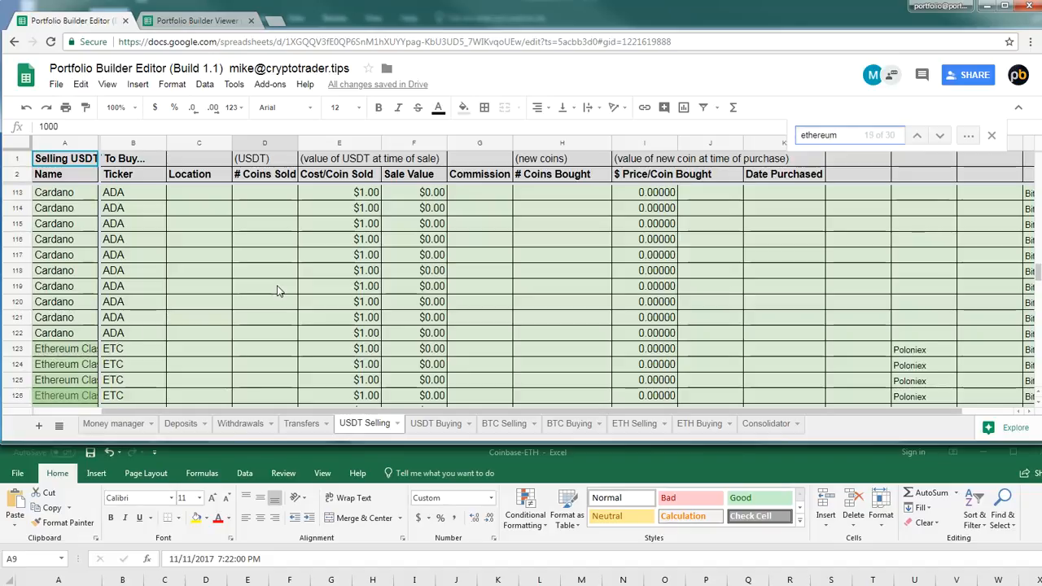
pyautogui.moveTo(1037, 270); pyautogui.dragTo(1032, 203)
pyautogui.scroll(3, 199, 317)
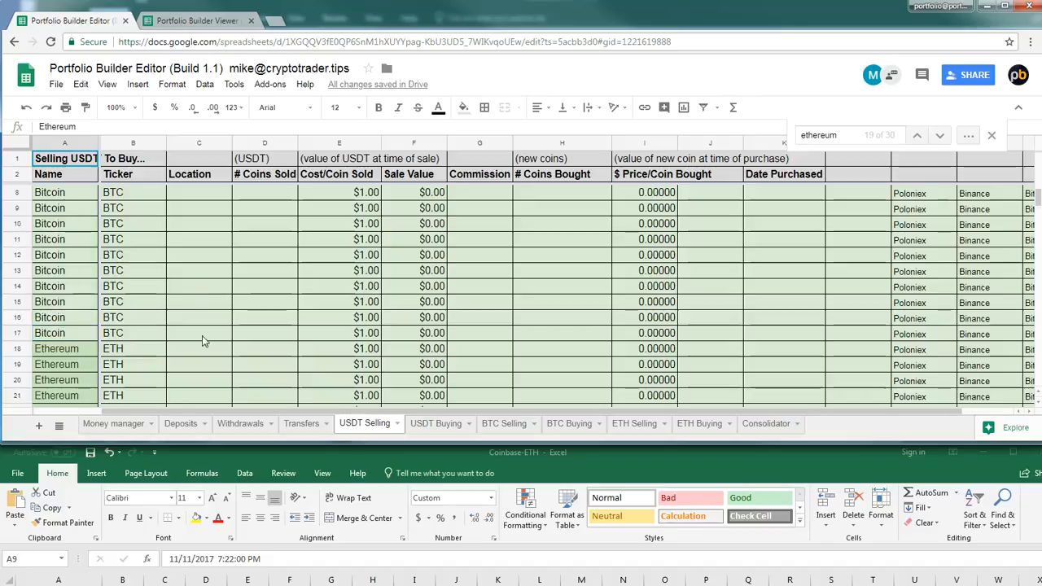
# Enter coinbase as the Location in C18, and bring the Coinbase-ETH totals row into view alongside the sheet
pyautogui.click(203, 320)
pyautogui.write('coinbase')
pyautogui.press('Tab')
pyautogui.moveTo(364, 454); pyautogui.dragTo(380, 372)
pyautogui.scroll(-2, 391, 537)
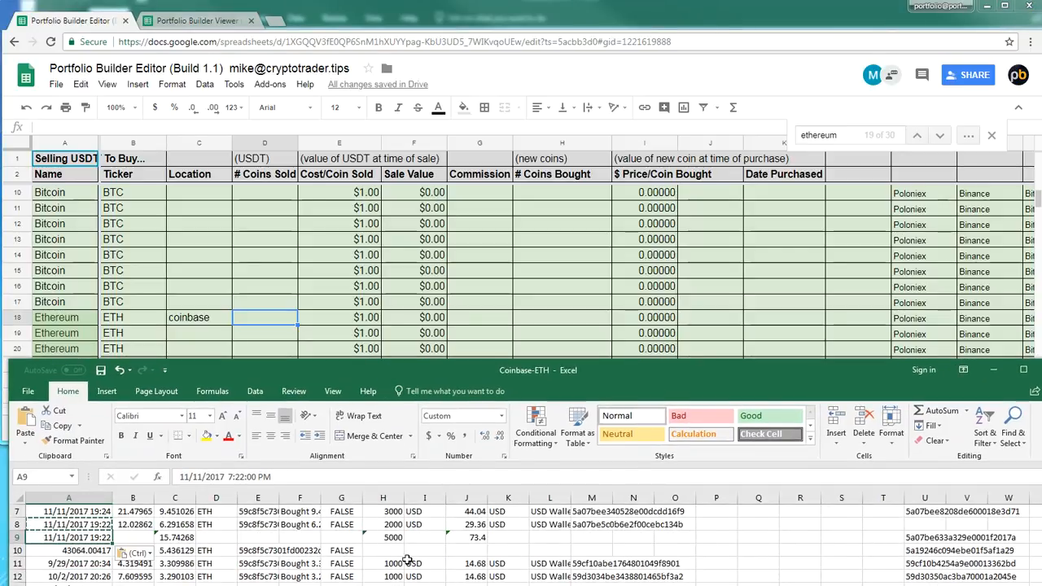
pyautogui.click(395, 538)
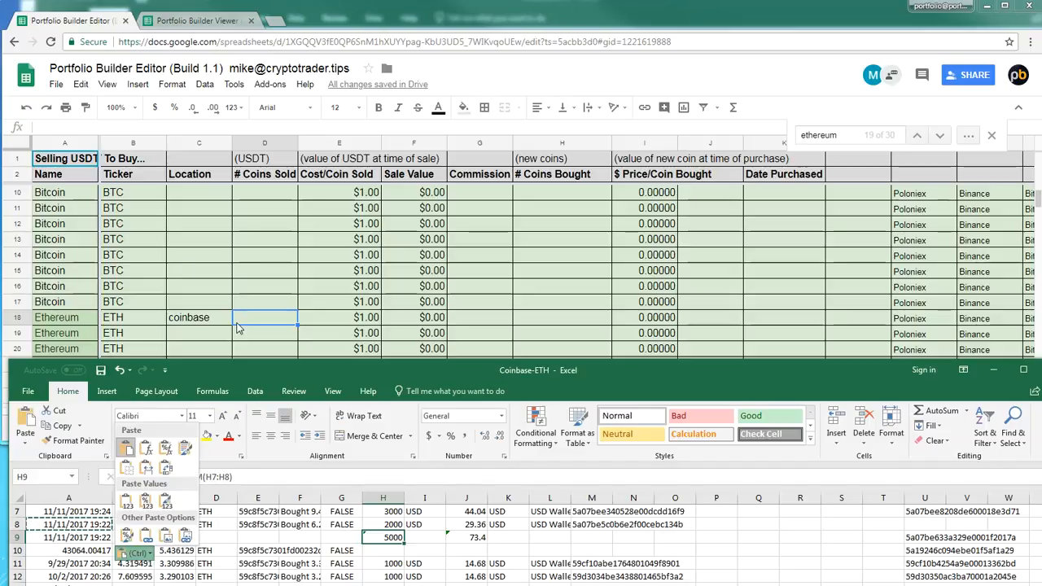
pyautogui.click(262, 318)
pyautogui.hotkey('ctrl', 'v')
pyautogui.click(412, 318)
pyautogui.hotkey('ctrl', 'z')
# Copy the combined total 5000 from H9 of Coinbase-ETH into # Coins Sold in D18
pyautogui.click(393, 537)
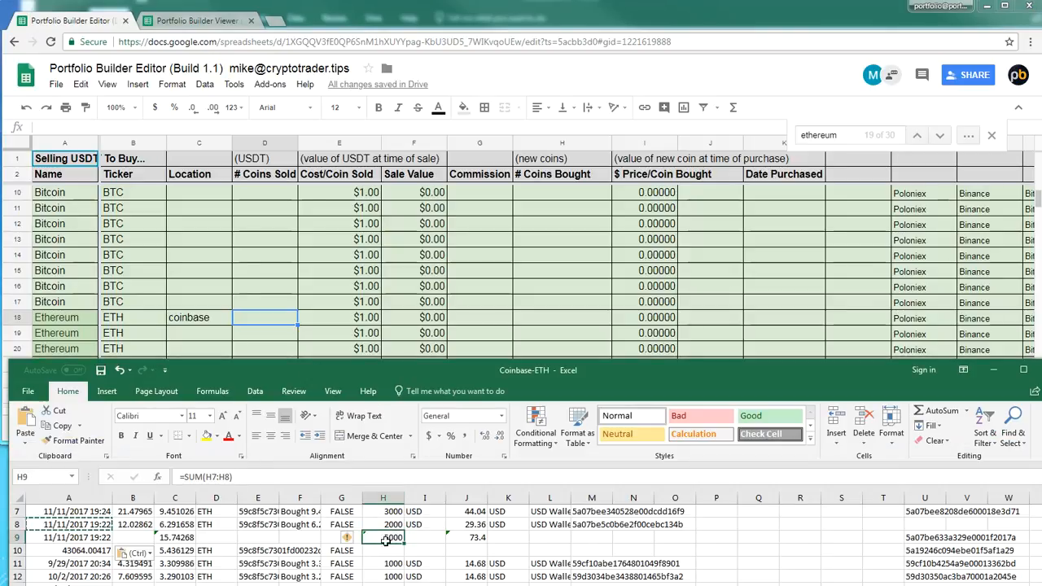
pyautogui.click(257, 324)
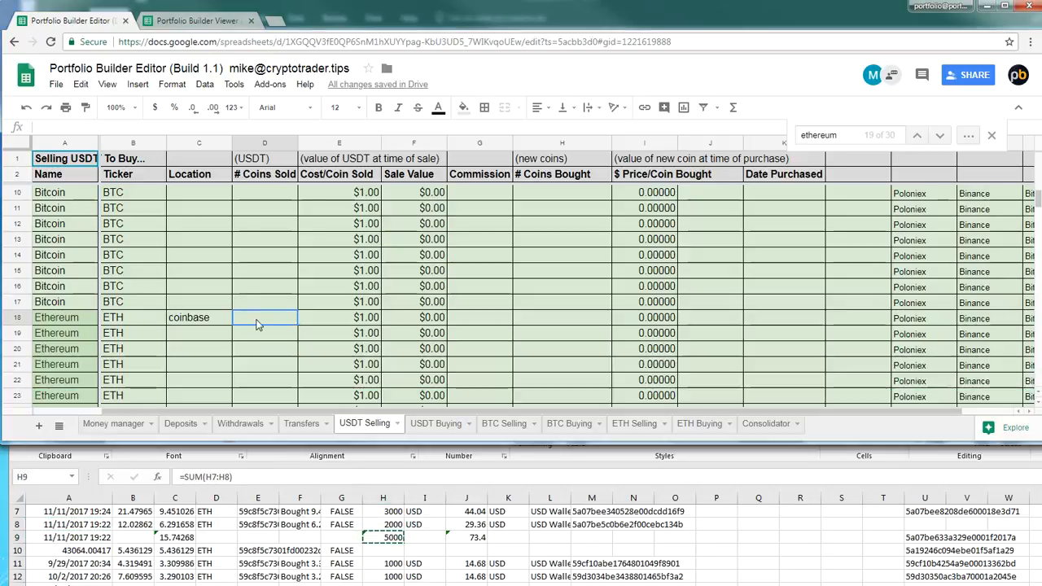
pyautogui.write('5000')
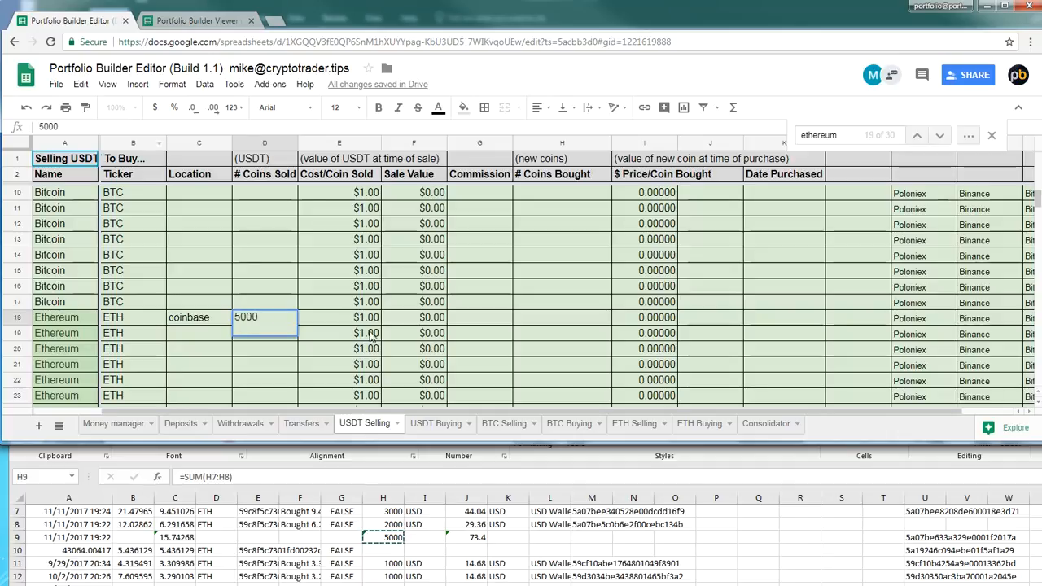
# Replace the Sale Value formula in F18 of the Ethereum row with $5,000
pyautogui.click(422, 320)
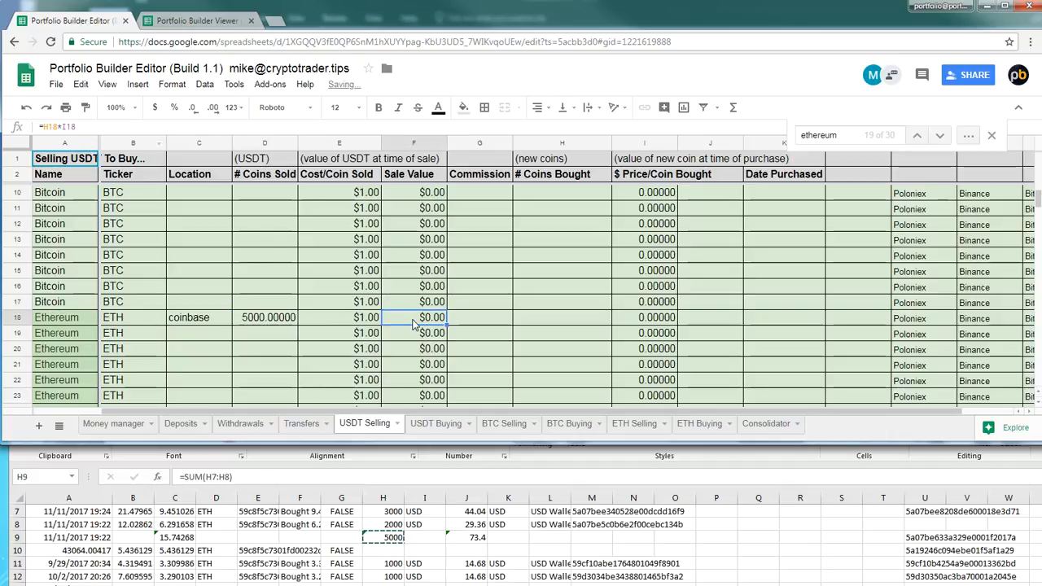
pyautogui.moveTo(88, 126); pyautogui.dragTo(35, 126)
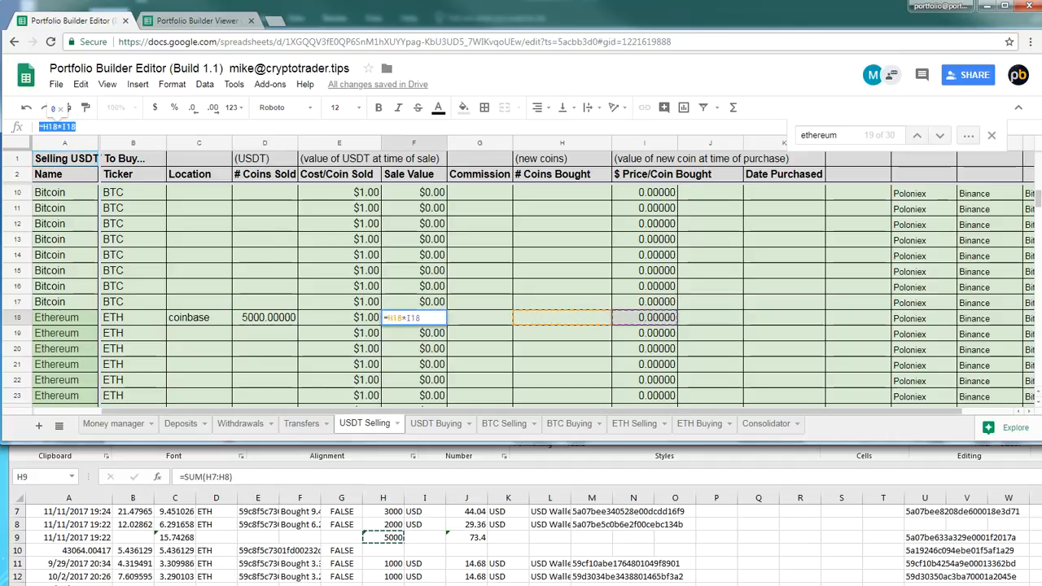
pyautogui.write('$5000')
pyautogui.press('Return')
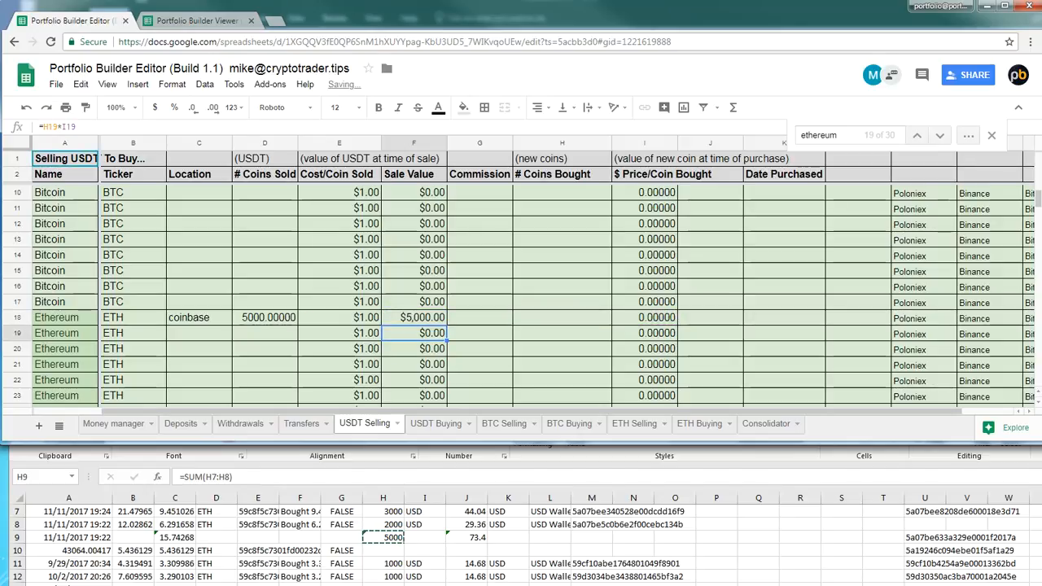
# Copy the combined fee 73.4 from J9 of Coinbase-ETH into Commission in G18, and return to the Coinbase-ETH workbook
pyautogui.click(473, 534)
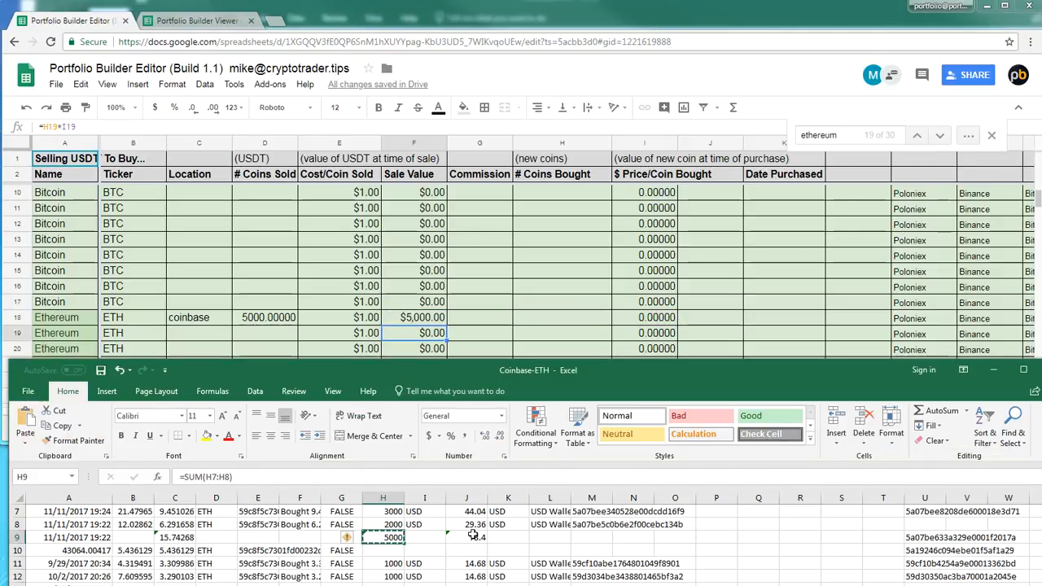
pyautogui.click(473, 536)
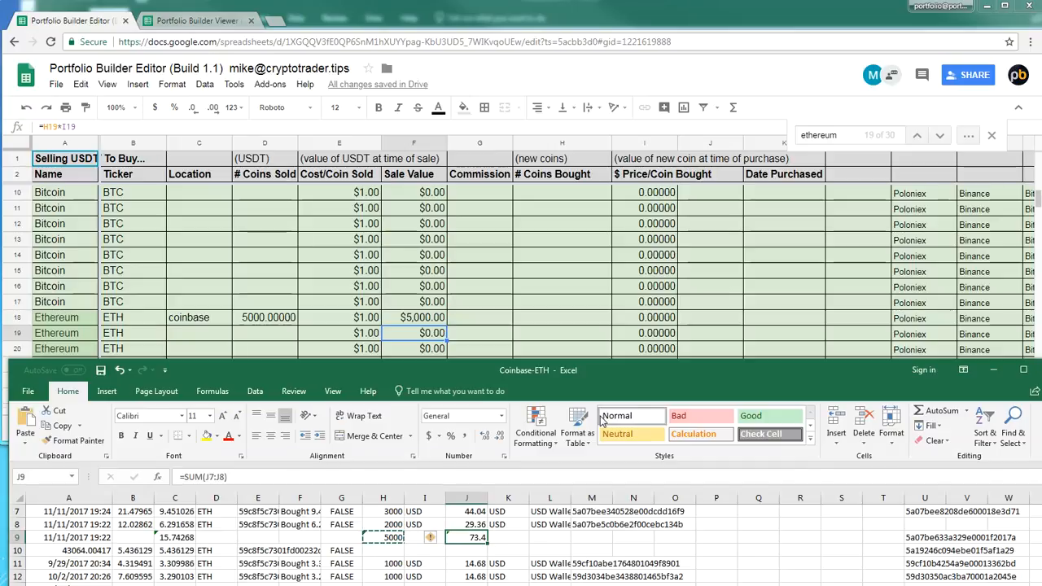
pyautogui.click(476, 325)
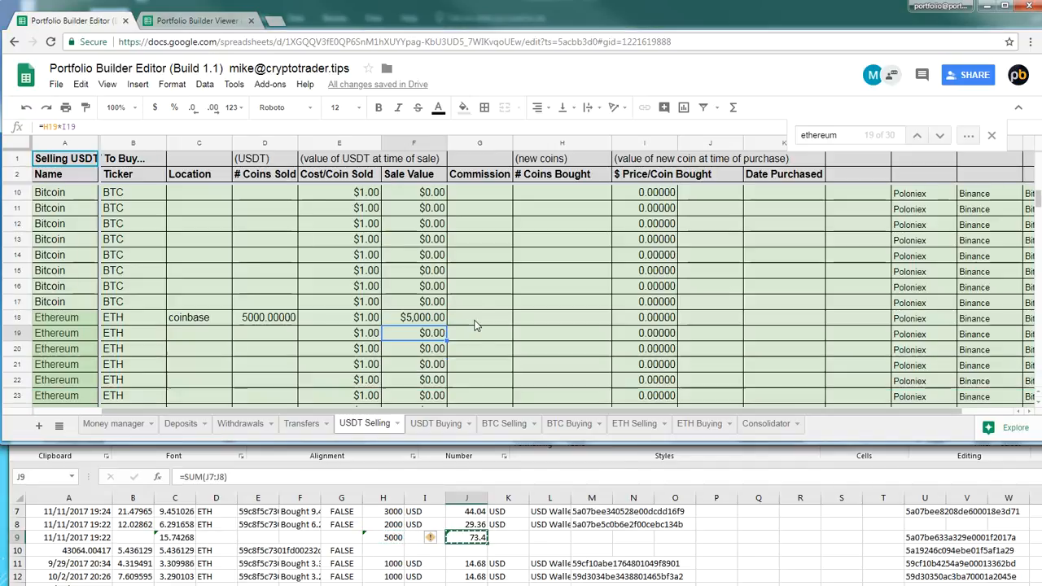
pyautogui.hotkey('ctrl', 'v')
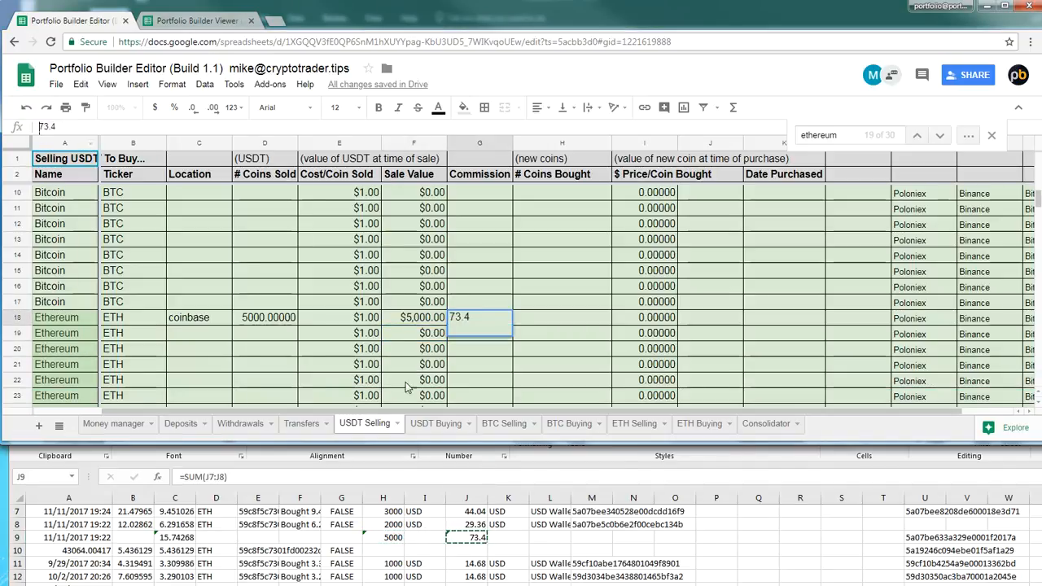
pyautogui.click(486, 543)
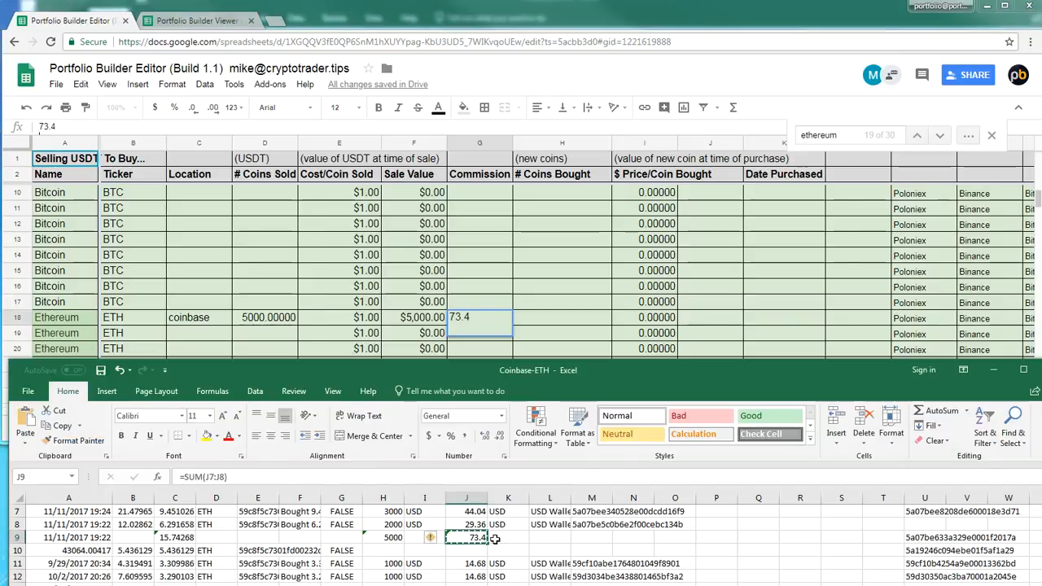
# Copy the combined amount 15.74268371 from C9 of Coinbase-ETH into # Coins Bought in H18
pyautogui.click(169, 538)
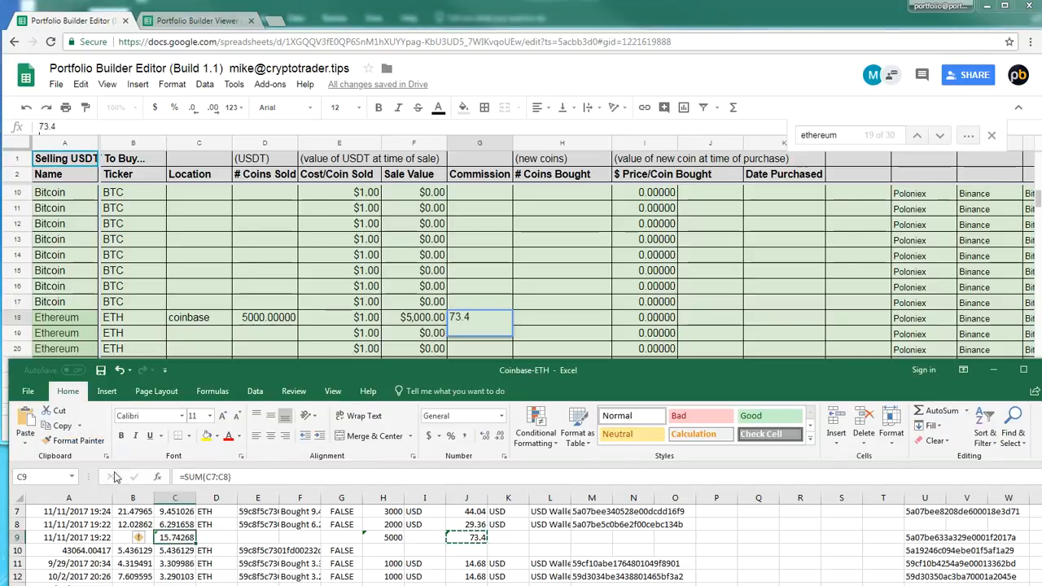
pyautogui.hotkey('ctrl', 'c')
pyautogui.click(571, 319)
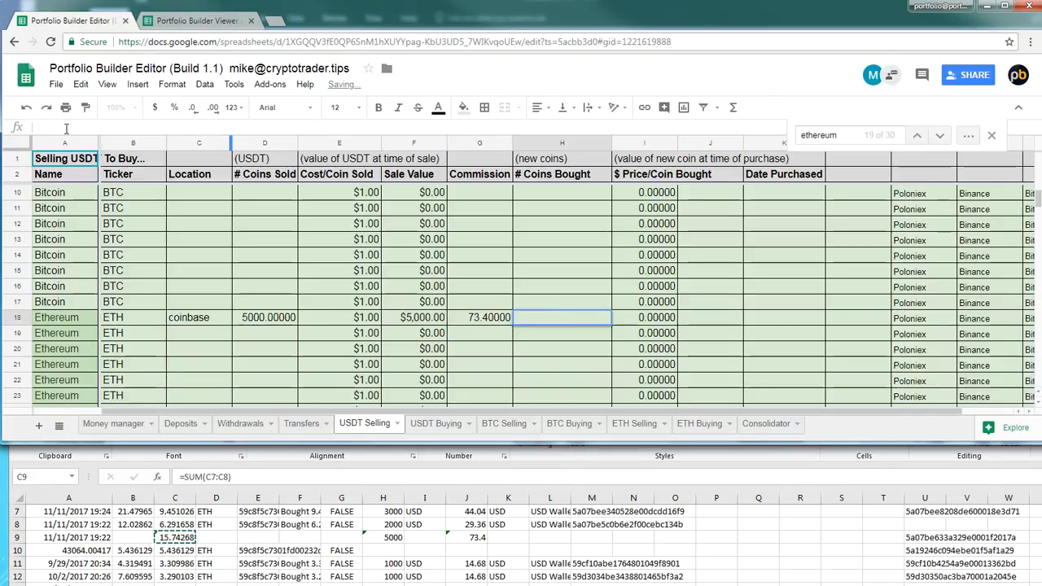
pyautogui.hotkey('ctrl', 'v')
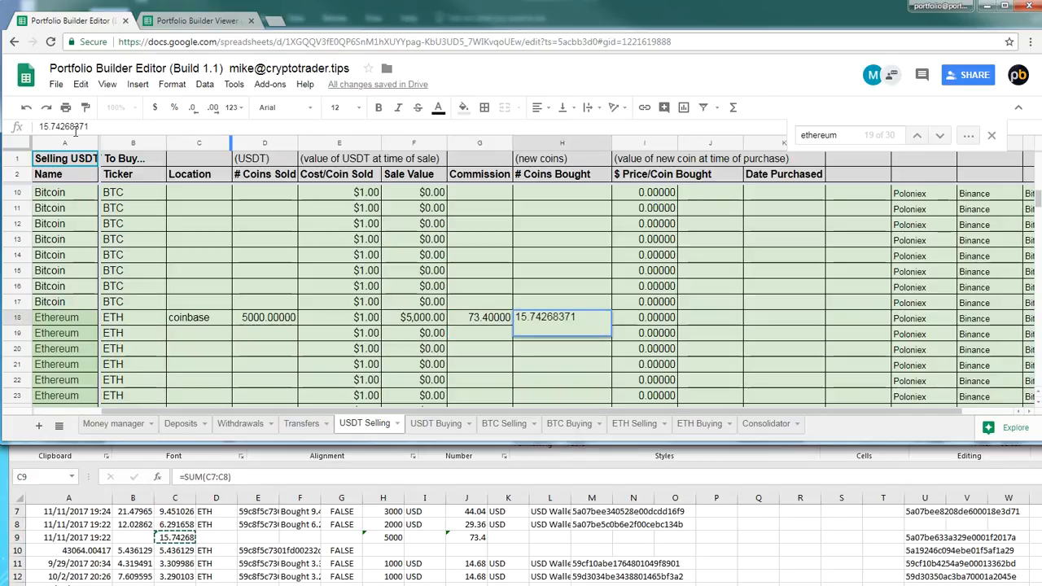
pyautogui.press('Return')
# Enter the formula =F18/H18 as the $ Price/Coin Bought in I18 of the Ethereum row
pyautogui.click(647, 318)
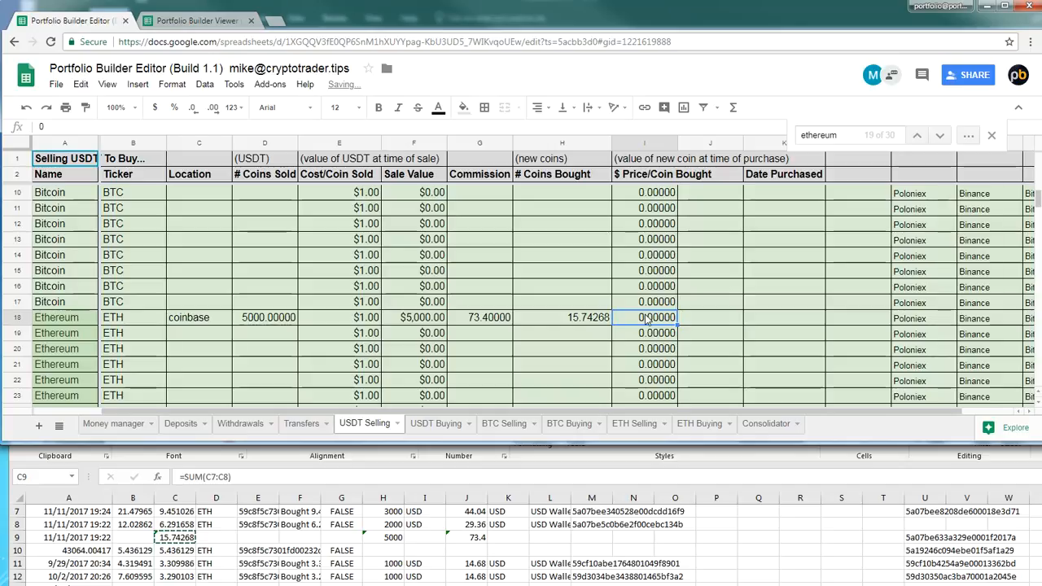
pyautogui.write('=')
pyautogui.click(404, 318)
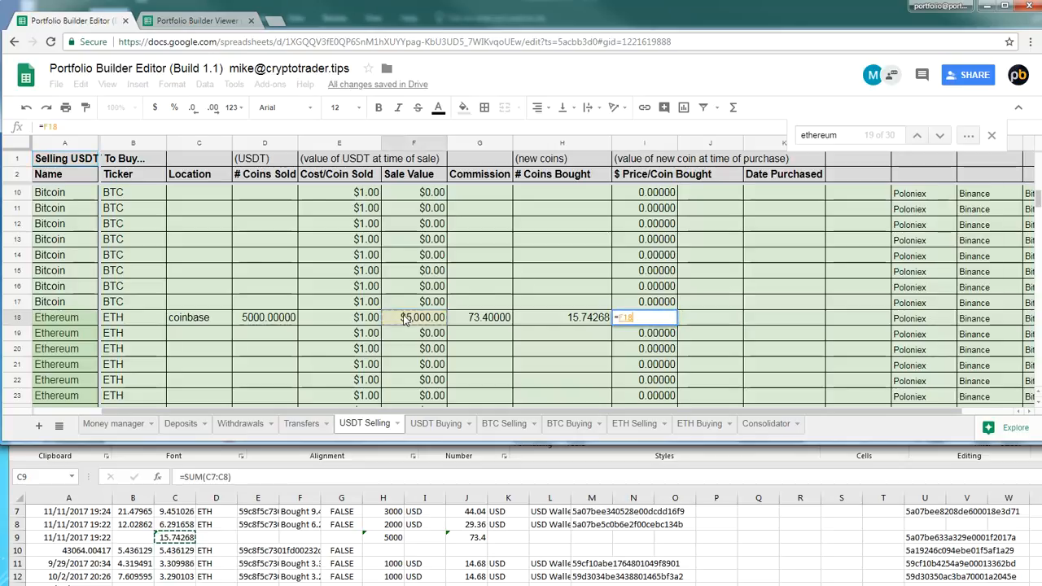
pyautogui.write('/')
pyautogui.click(577, 320)
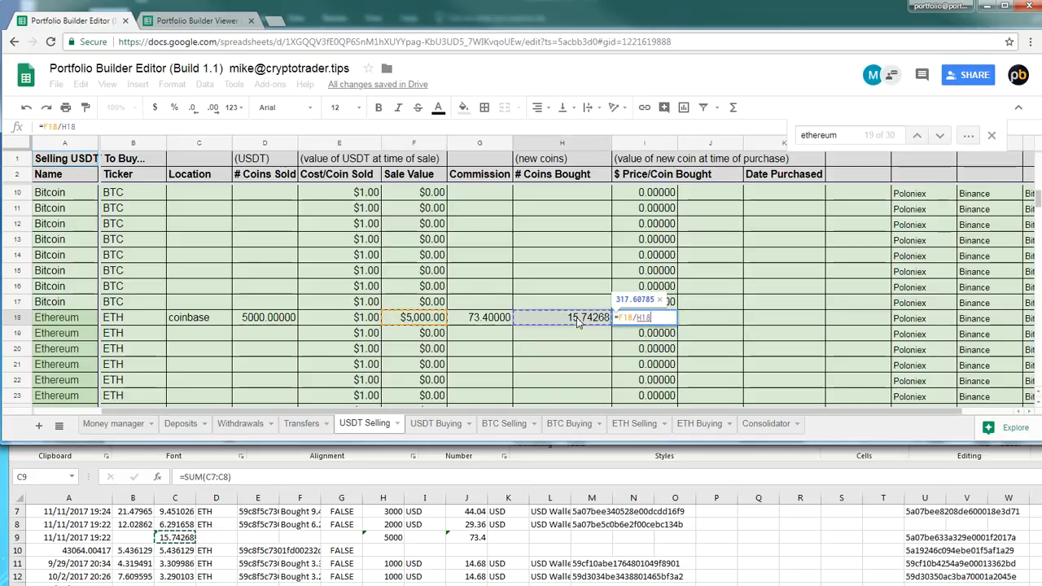
pyautogui.press('Return')
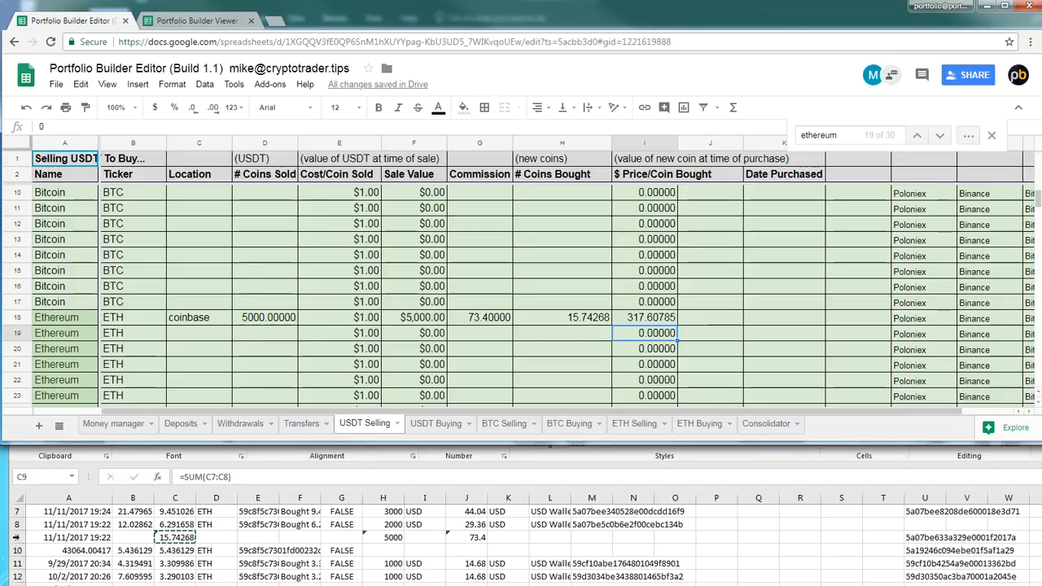
# Move the Coinbase-ETH workbook over the sheet and review the Ethereum transactions in rows 6 to 9
pyautogui.click(25, 540)
pyautogui.scroll(2, 358, 537)
pyautogui.scroll(-1, 384, 560)
pyautogui.moveTo(629, 371); pyautogui.dragTo(629, 147)
pyautogui.moveTo(685, 357)
pyautogui.mouseDown()
pyautogui.moveTo(49, 314)
pyautogui.moveTo(51, 324)
pyautogui.mouseUp()
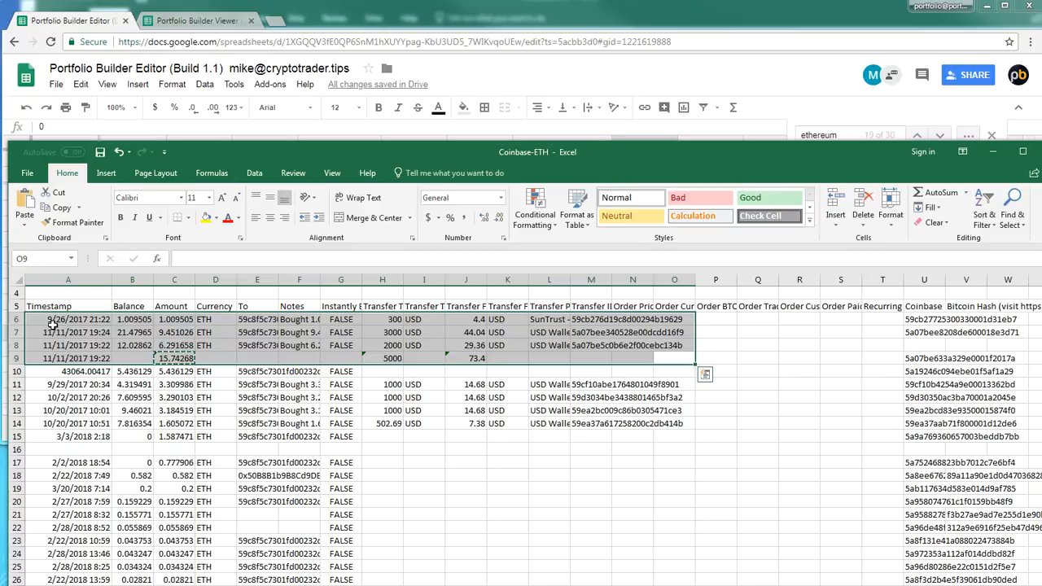
pyautogui.click(287, 397)
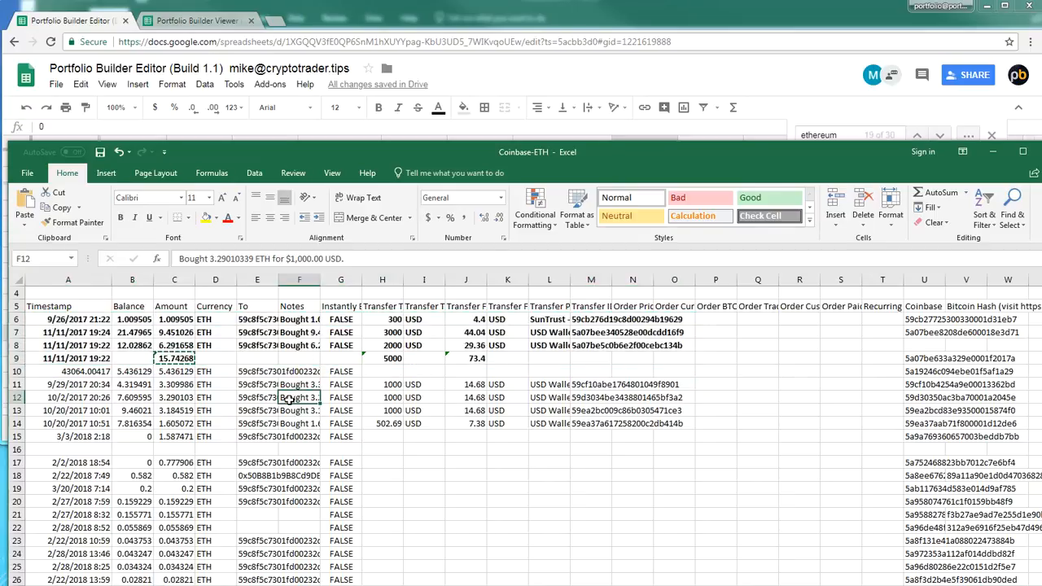
# Examine the timestamps and payment method of the Ethereum purchases in rows 11 to 14 of Coinbase-ETH
pyautogui.scroll(-1, 294, 409)
pyautogui.click(156, 368)
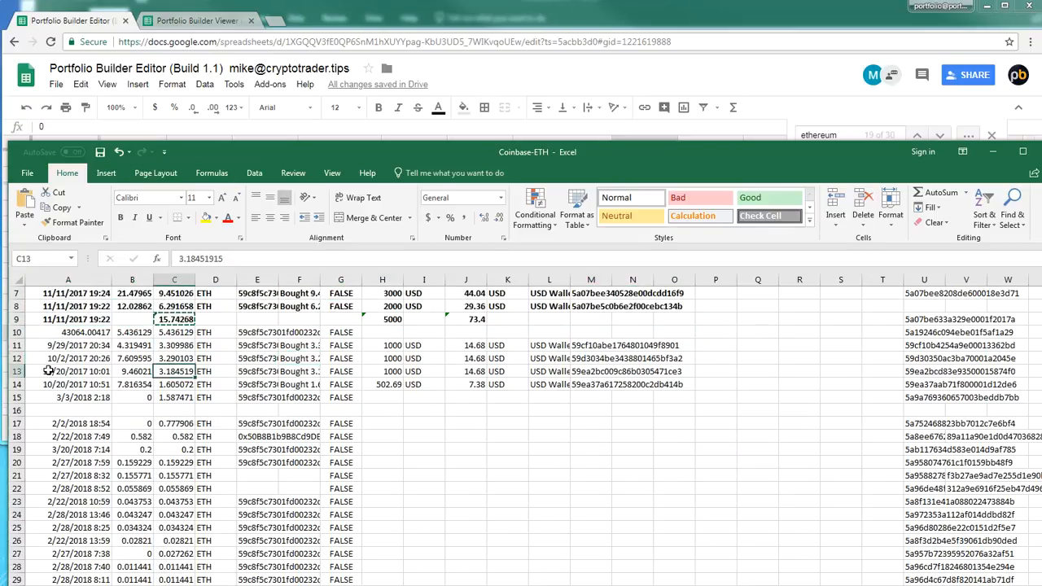
pyautogui.click(44, 346)
pyautogui.click(44, 372)
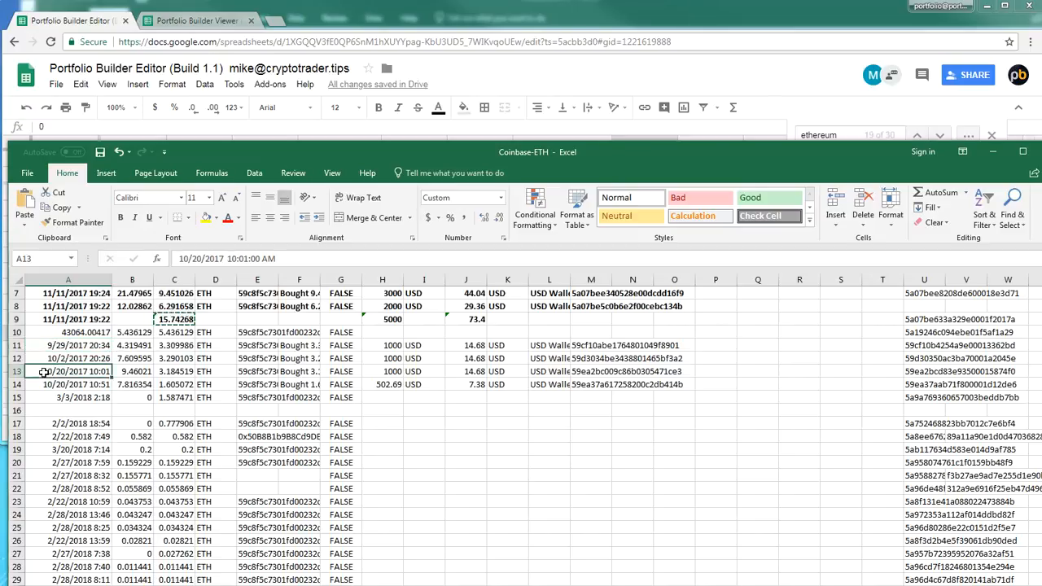
pyautogui.moveTo(540, 346); pyautogui.dragTo(689, 386)
pyautogui.scroll(2, 577, 364)
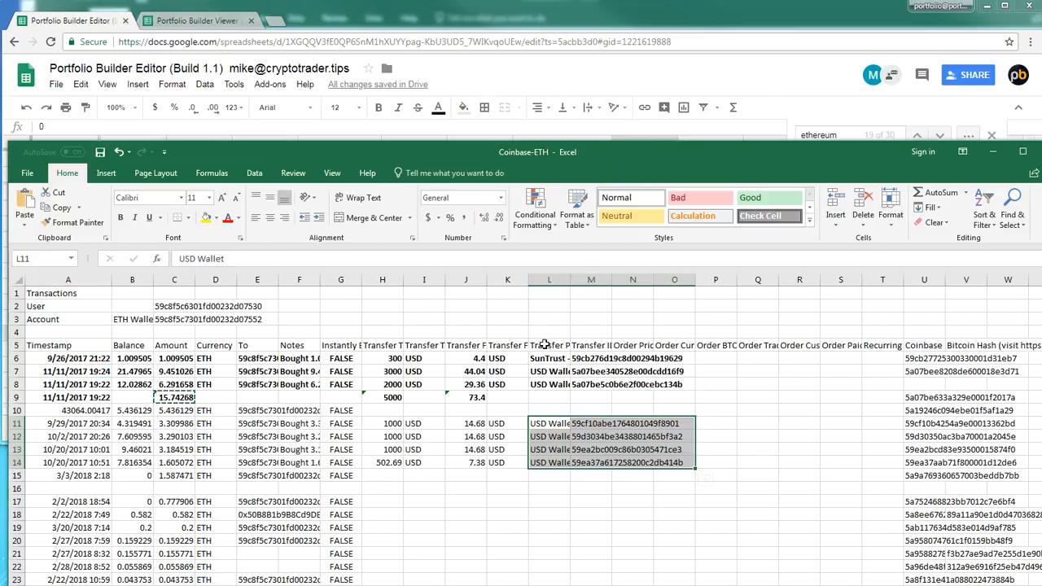
pyautogui.click(545, 344)
pyautogui.click(558, 425)
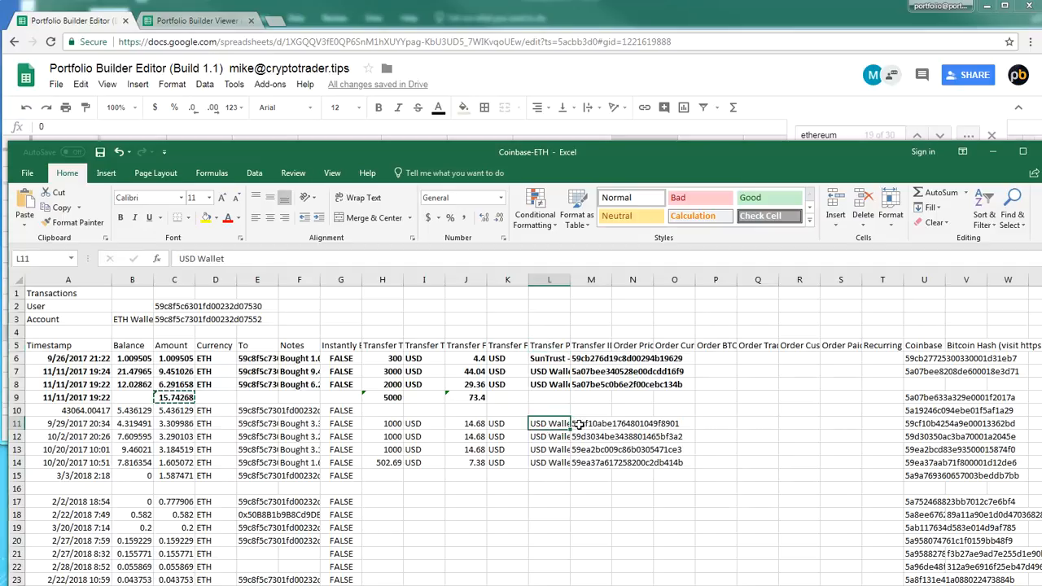
pyautogui.scroll(-2, 489, 391)
pyautogui.moveTo(563, 386); pyautogui.dragTo(643, 345)
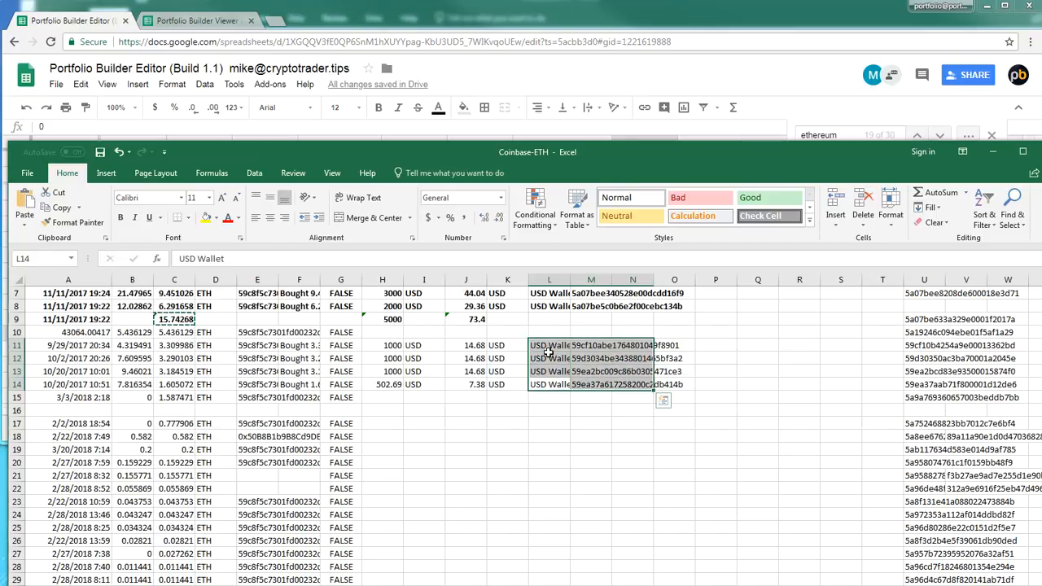
# Look through the remaining Coinbase-ETH transactions down to row 60, and check the October purchase dates above row 15
pyautogui.scroll(-8, 539, 390)
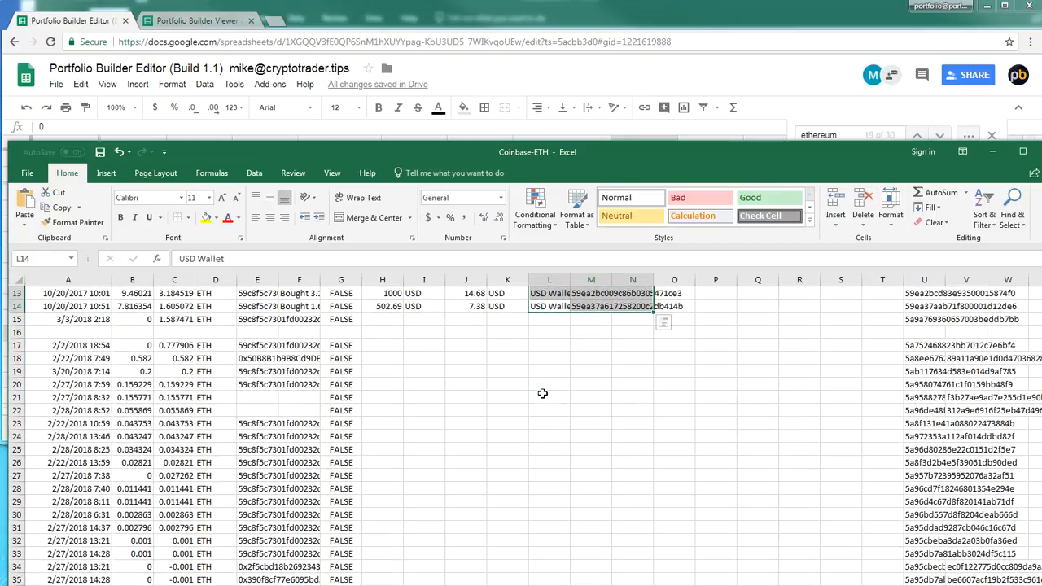
pyautogui.scroll(-3, 539, 434)
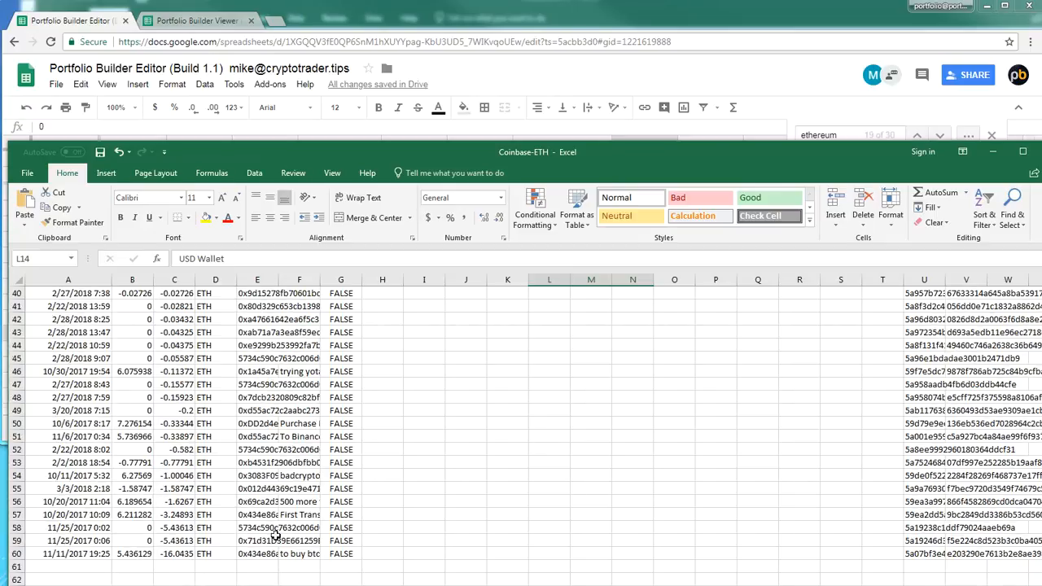
pyautogui.click(197, 542)
pyautogui.scroll(6, 285, 506)
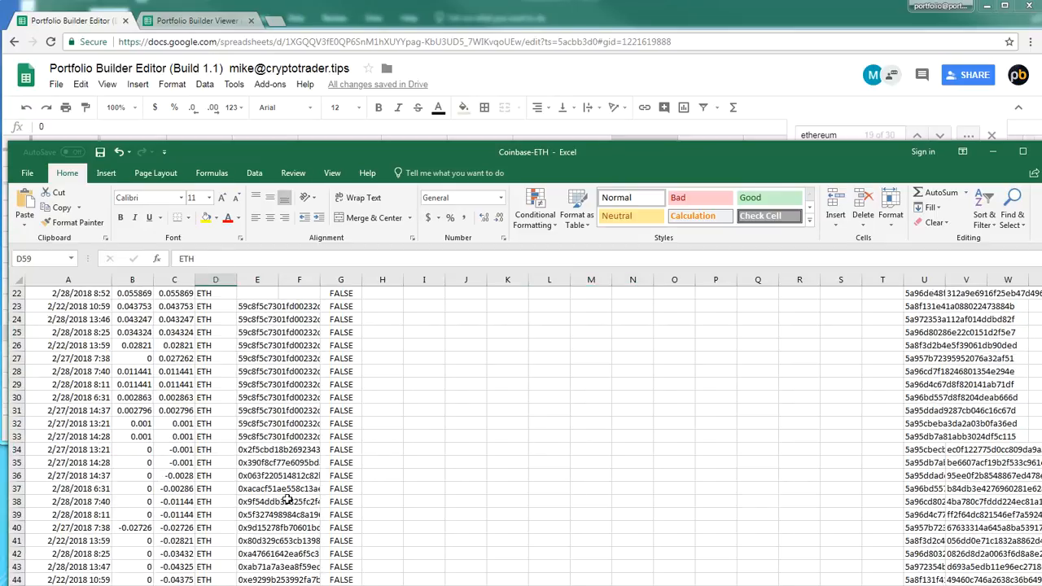
pyautogui.scroll(2, 244, 481)
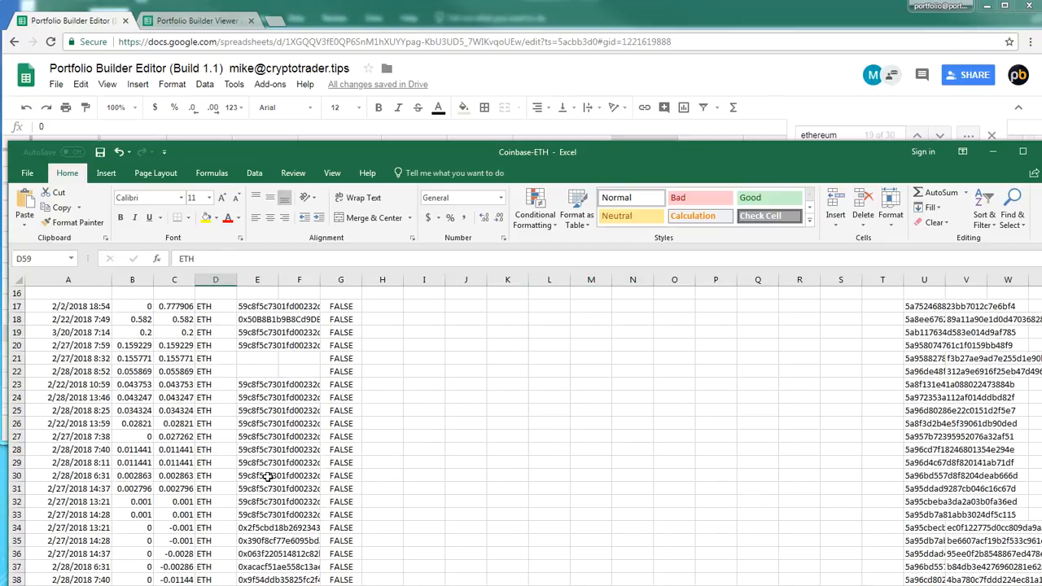
pyautogui.scroll(2, 268, 477)
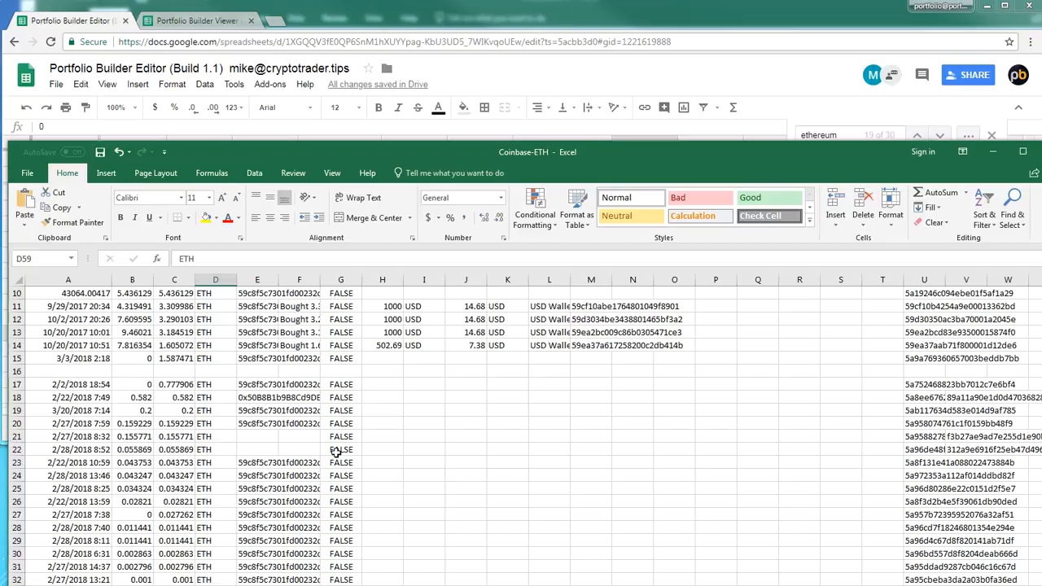
pyautogui.click(574, 398)
pyautogui.scroll(3, 570, 403)
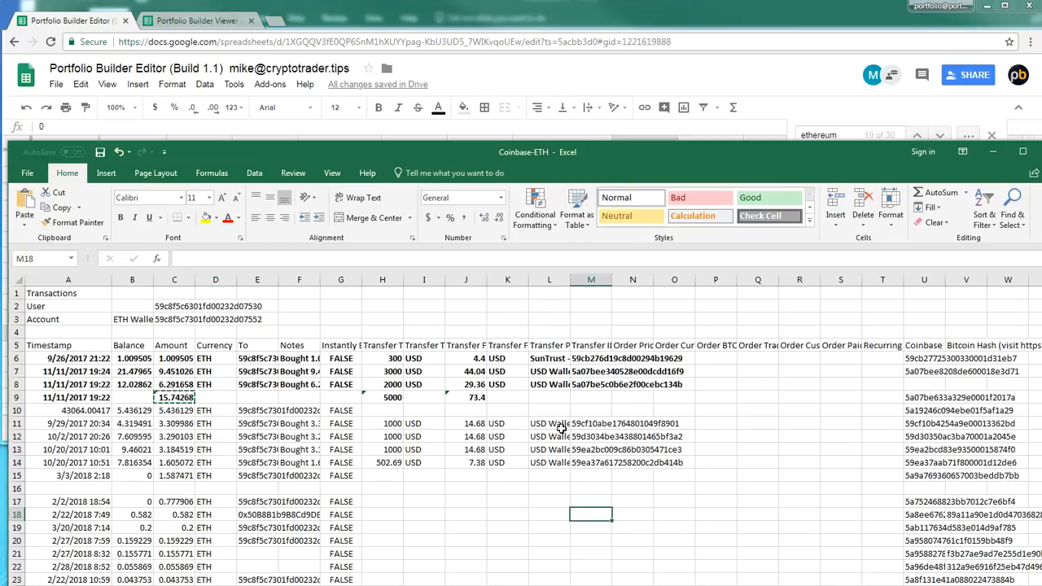
pyautogui.scroll(-1, 568, 453)
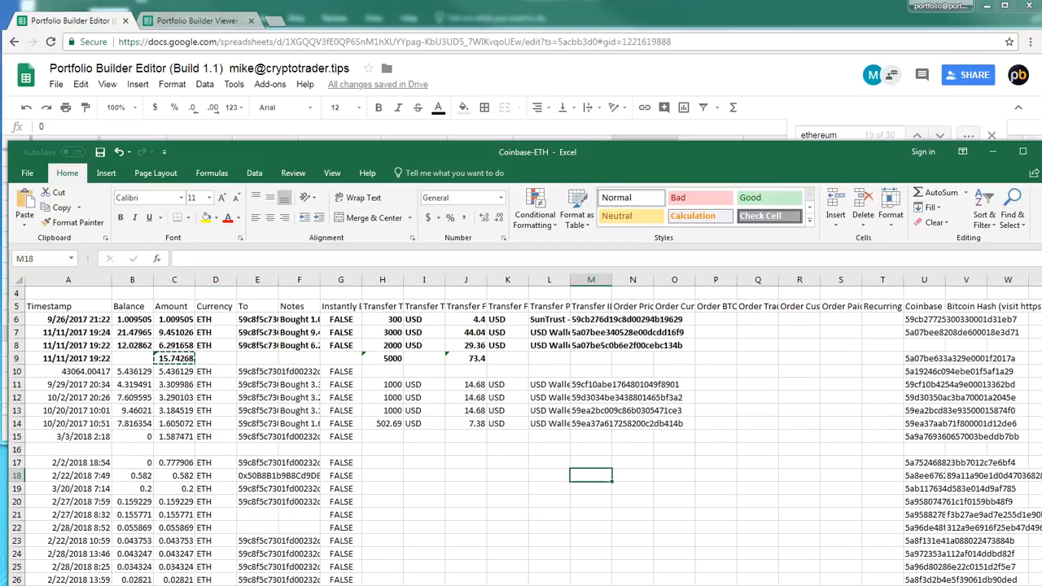
pyautogui.click(367, 399)
pyautogui.click(59, 425)
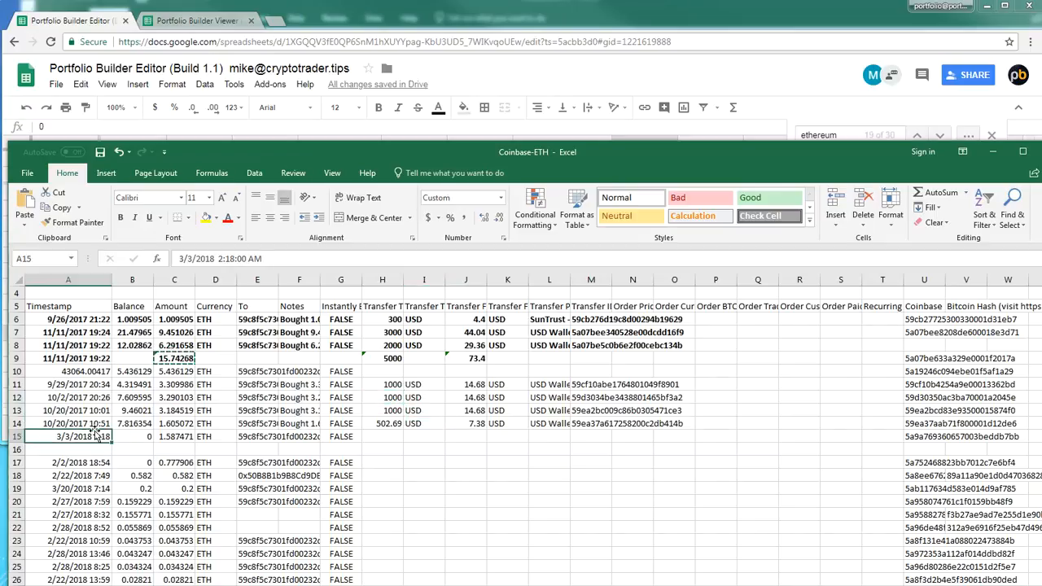
pyautogui.click(59, 393)
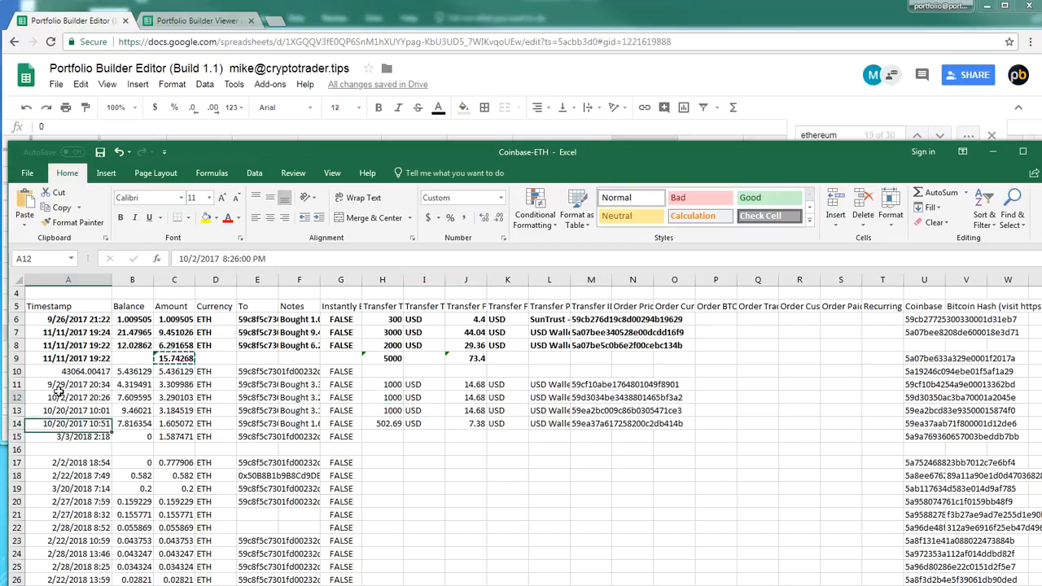
pyautogui.click(16, 436)
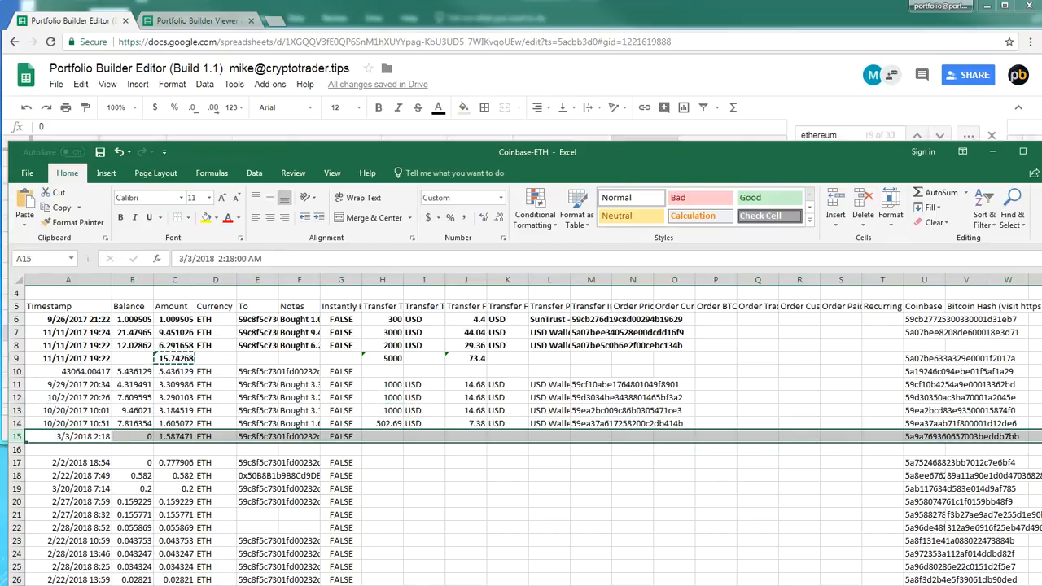
# Enter 11/11/2017 as the Date Purchased in K18 of the Portfolio Builder Editor's Ethereum row
pyautogui.click(99, 129)
pyautogui.write('11/11/2017')
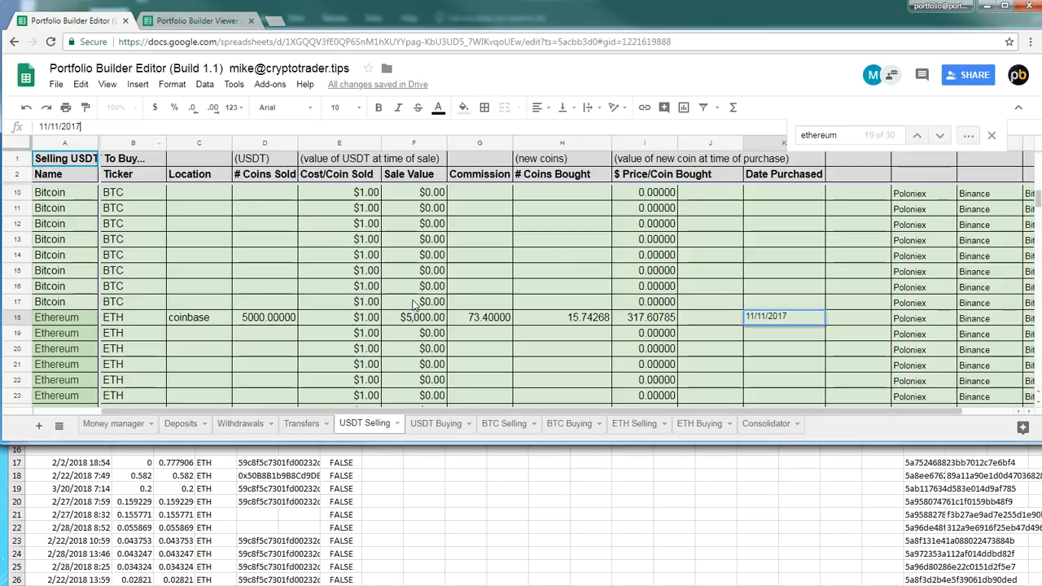
pyautogui.click(812, 350)
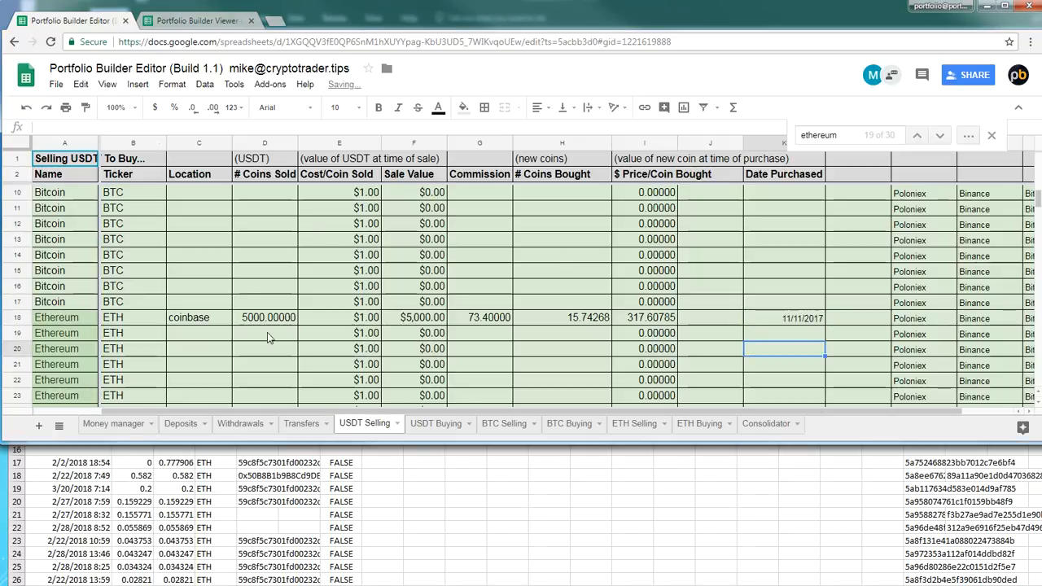
# Enter coinbase as the Location in C19 for the next Ethereum purchase
pyautogui.click(171, 323)
pyautogui.click(126, 319)
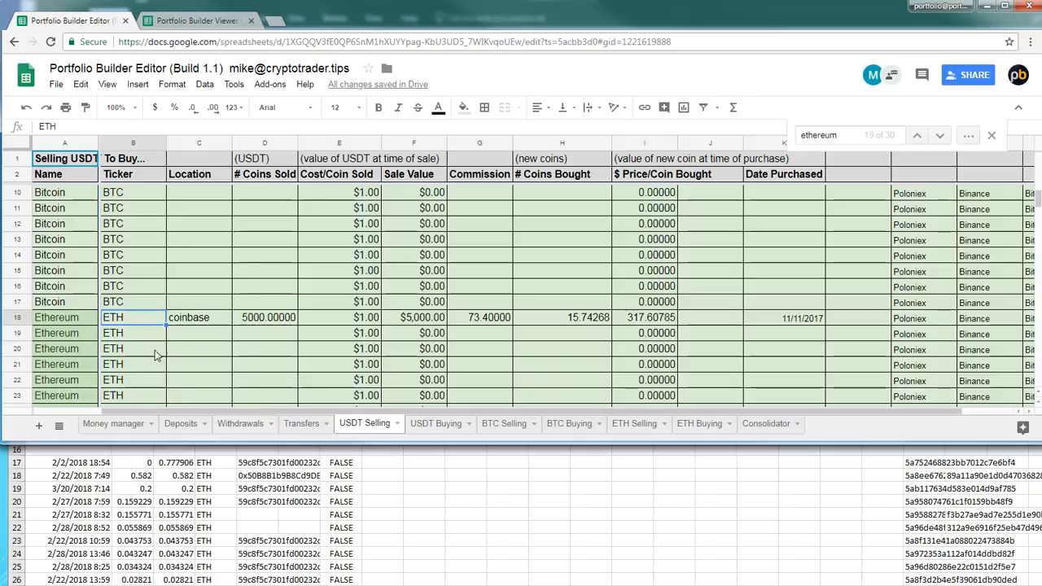
pyautogui.click(181, 334)
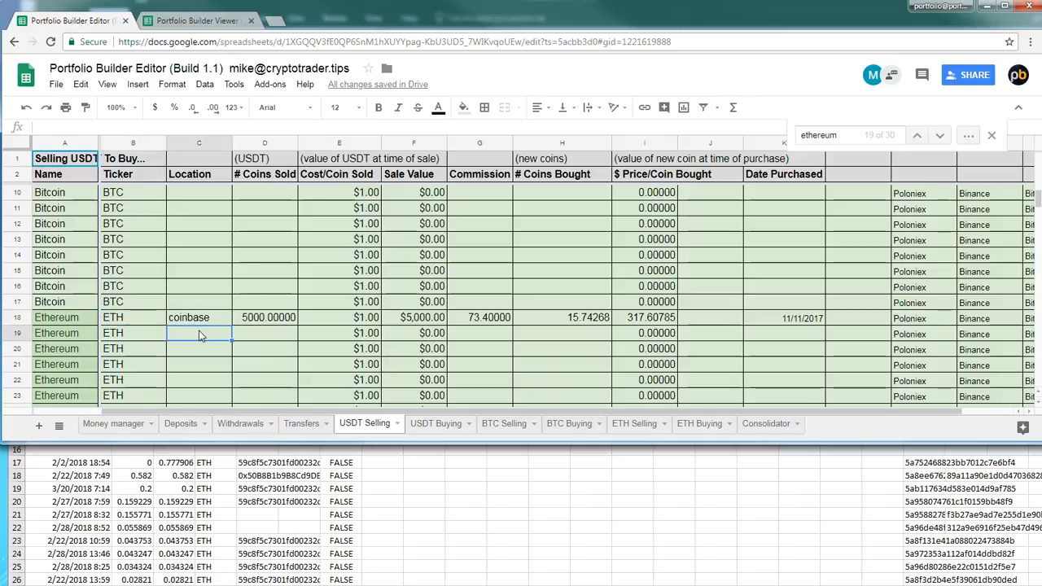
pyautogui.write('coinbase')
pyautogui.press('Return')
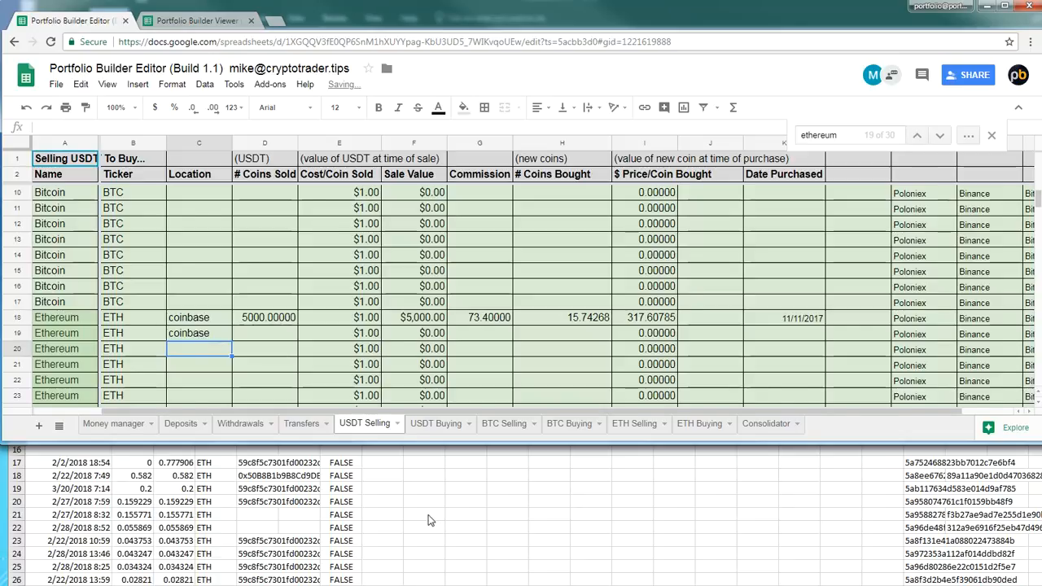
# Insert a blank row above the 3/3/2018 transaction in row 15 of the Coinbase-ETH workbook
pyautogui.click(391, 564)
pyautogui.click(204, 410)
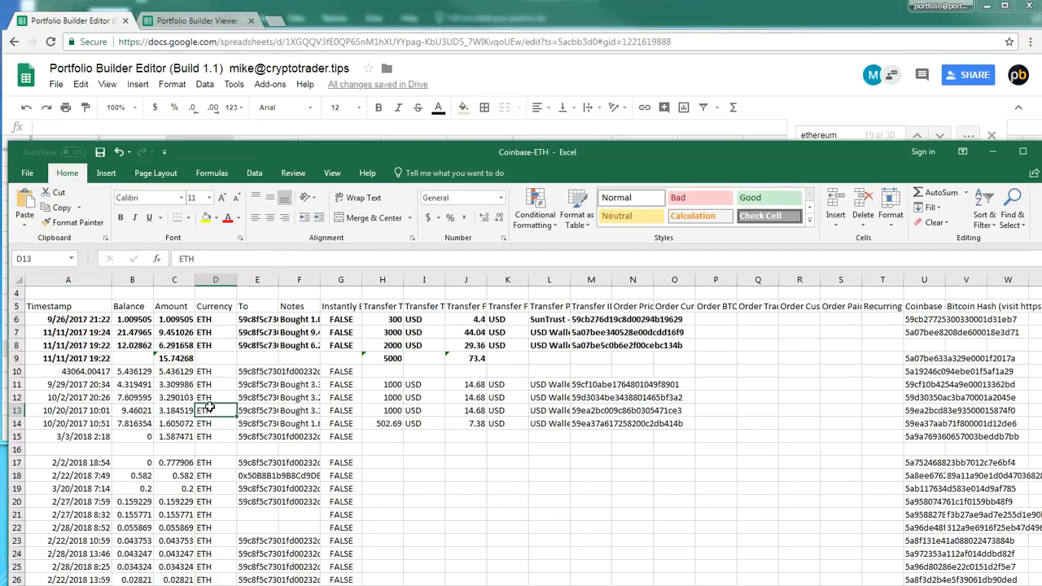
pyautogui.scroll(-1, 209, 407)
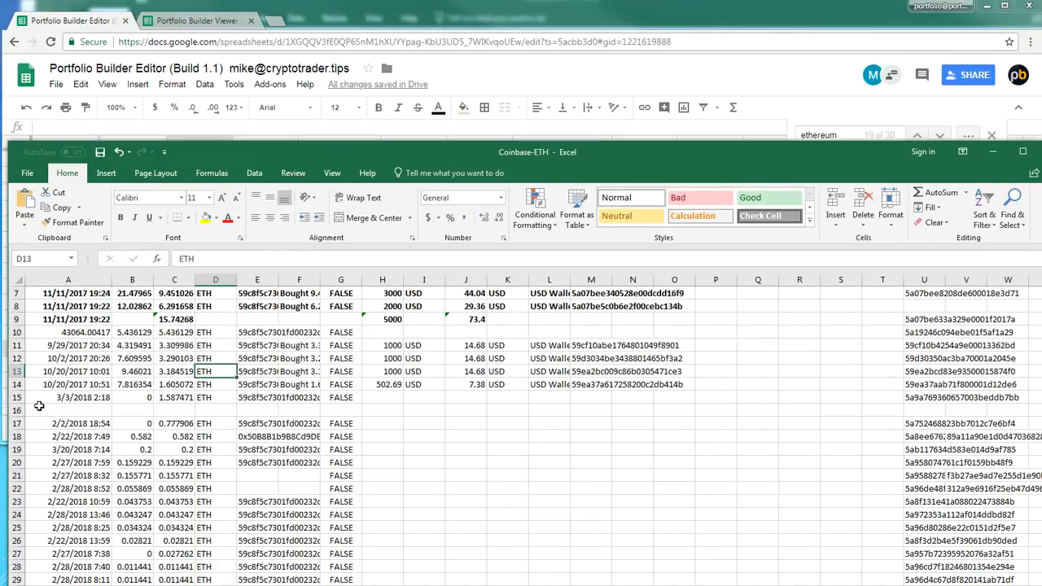
pyautogui.click(16, 398)
pyautogui.rightClick(16, 399)
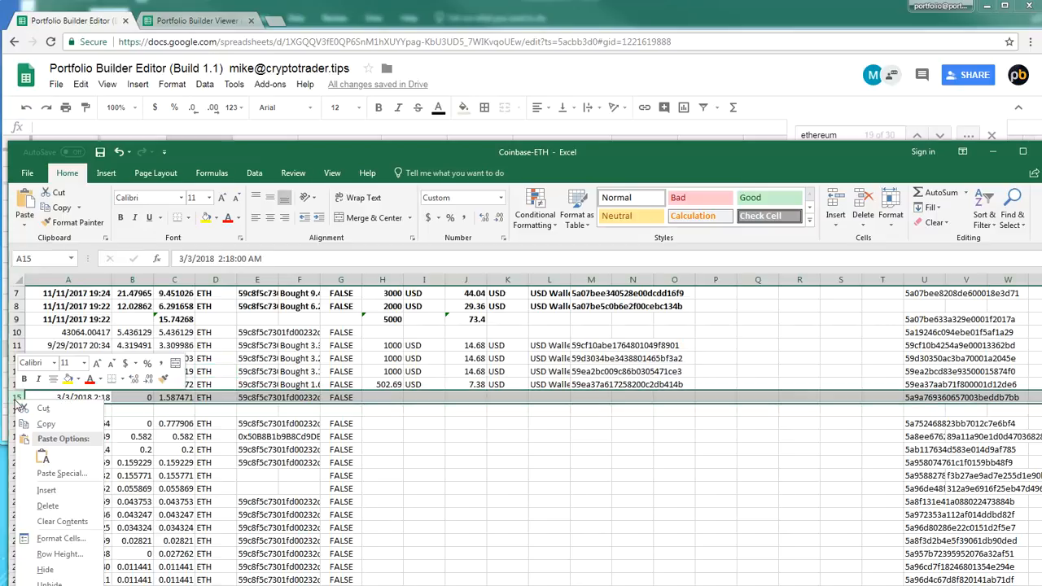
pyautogui.click(40, 492)
pyautogui.click(628, 395)
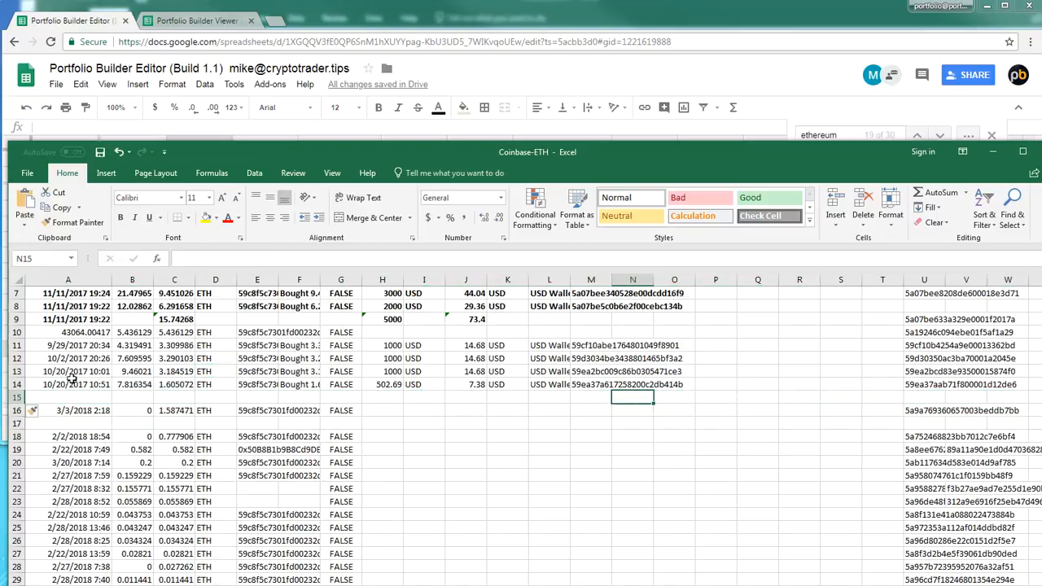
# Clear the contents of A10:G10 above the group of purchases in rows 11 to 14
pyautogui.moveTo(94, 349); pyautogui.dragTo(642, 383)
pyautogui.click(132, 398)
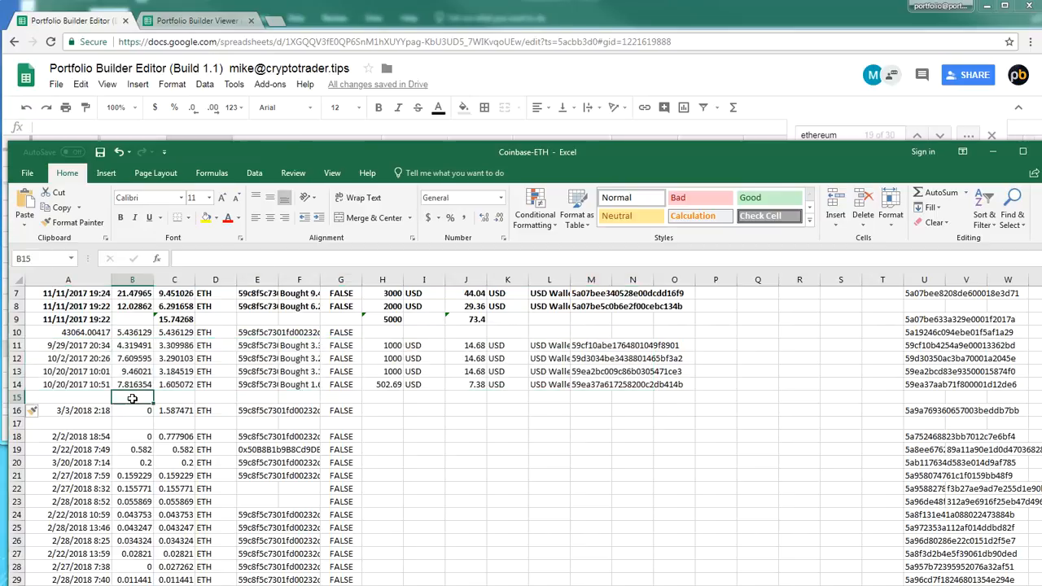
pyautogui.click(98, 345)
pyautogui.moveTo(335, 332); pyautogui.dragTo(77, 330)
pyautogui.press('Delete')
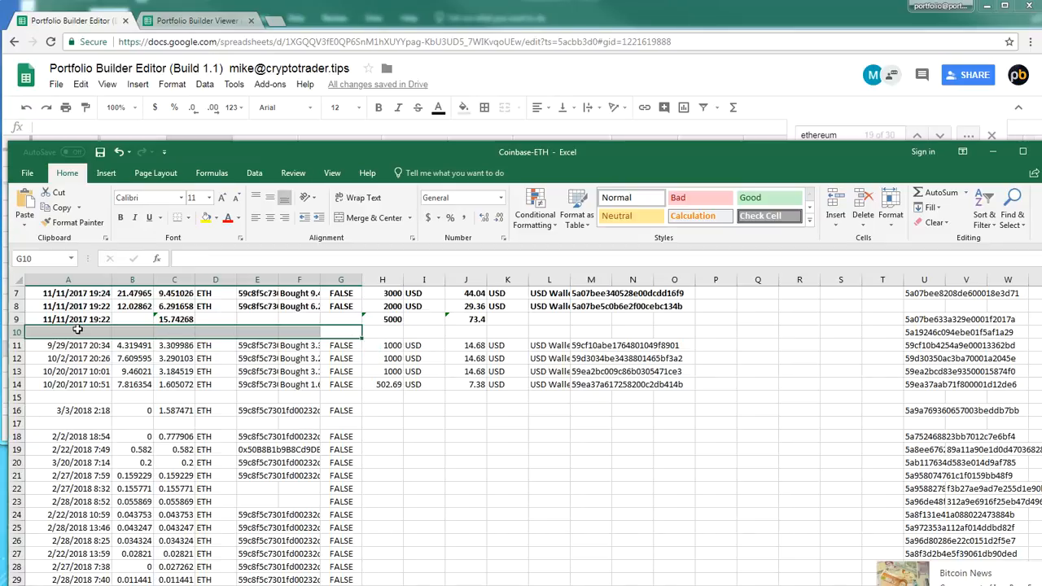
pyautogui.hotkey('alt', 'Tab')
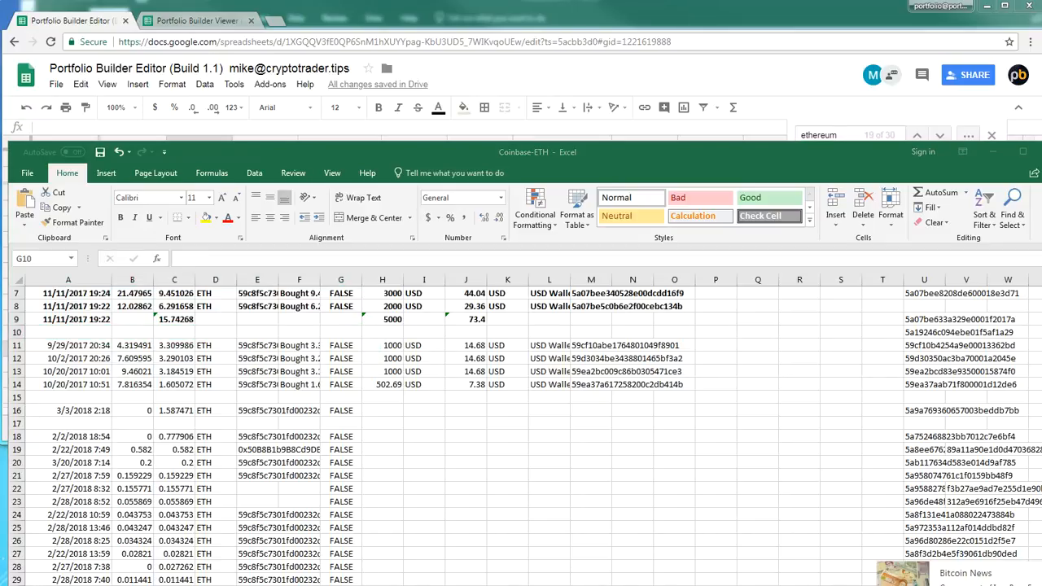
pyautogui.hotkey('alt', 'Tab')
pyautogui.click(76, 397)
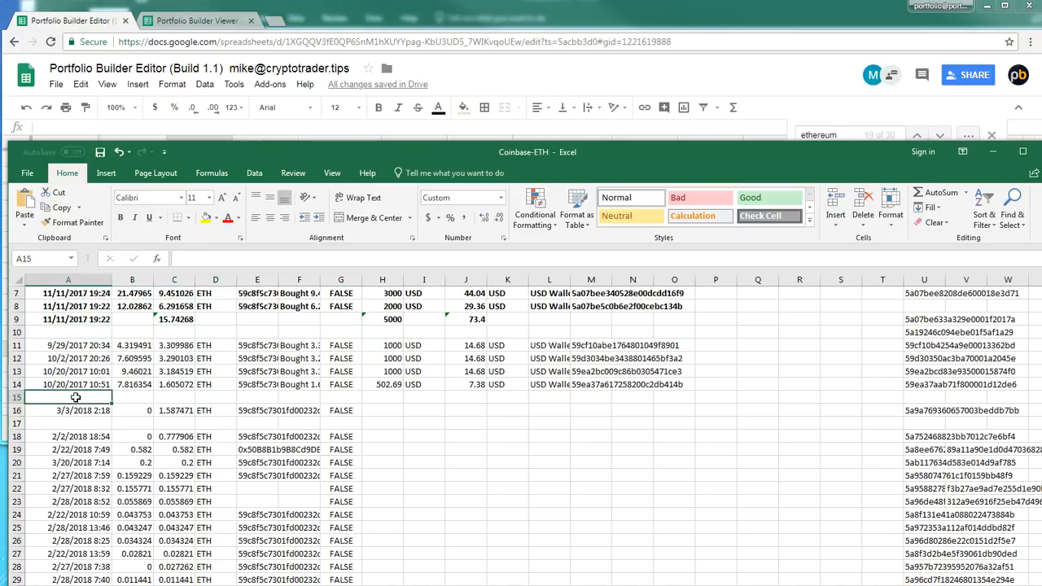
pyautogui.click(139, 397)
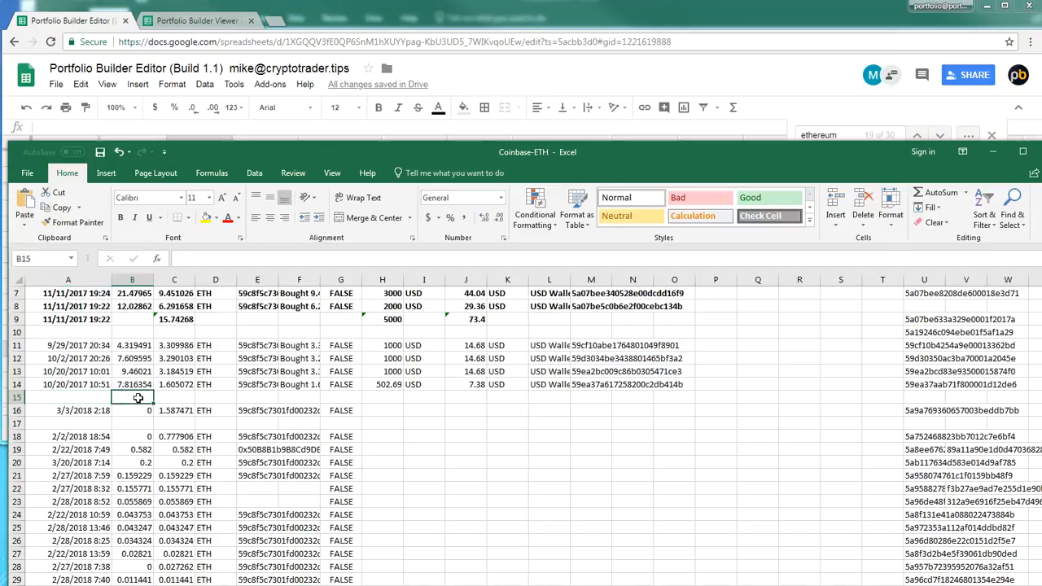
pyautogui.write('=sum(')
pyautogui.moveTo(133, 384); pyautogui.dragTo(132, 344)
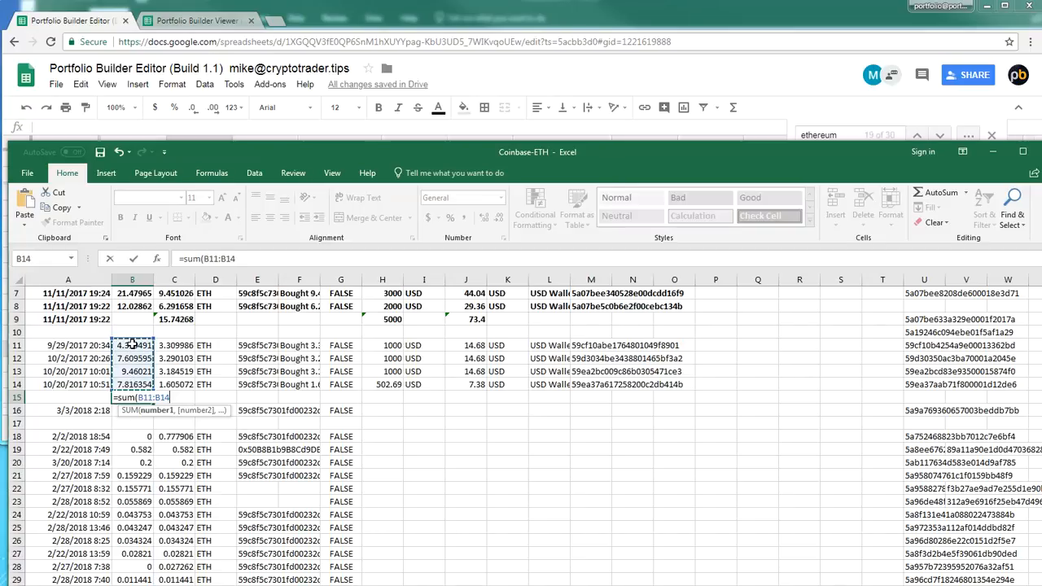
pyautogui.click(119, 397)
pyautogui.click(186, 386)
pyautogui.click(239, 409)
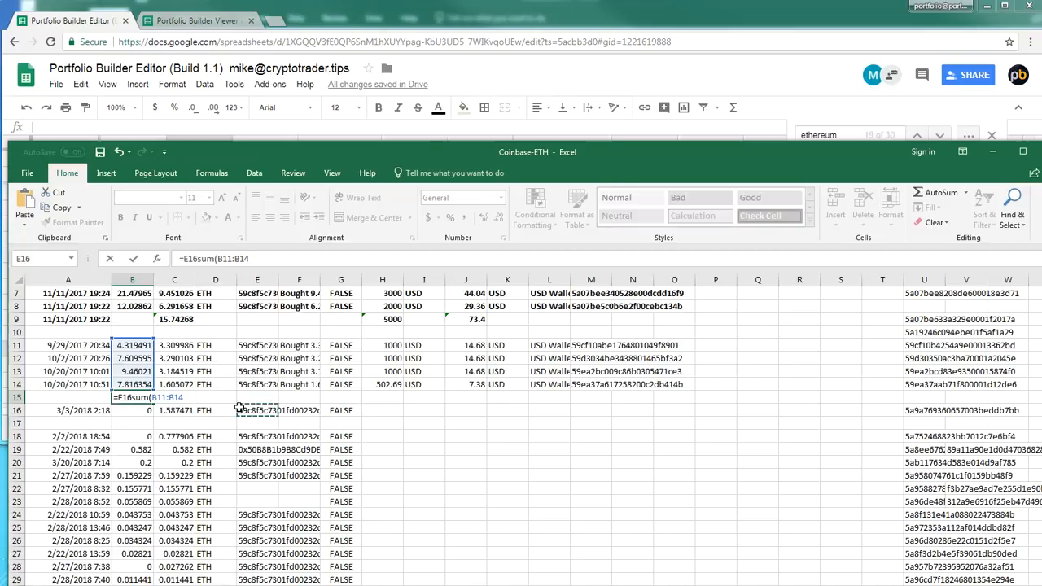
pyautogui.press('Return')
pyautogui.hotkey('ctrl', 'z')
# Total the Ethereum amounts C11:C14 with a SUM formula in C15
pyautogui.click(185, 398)
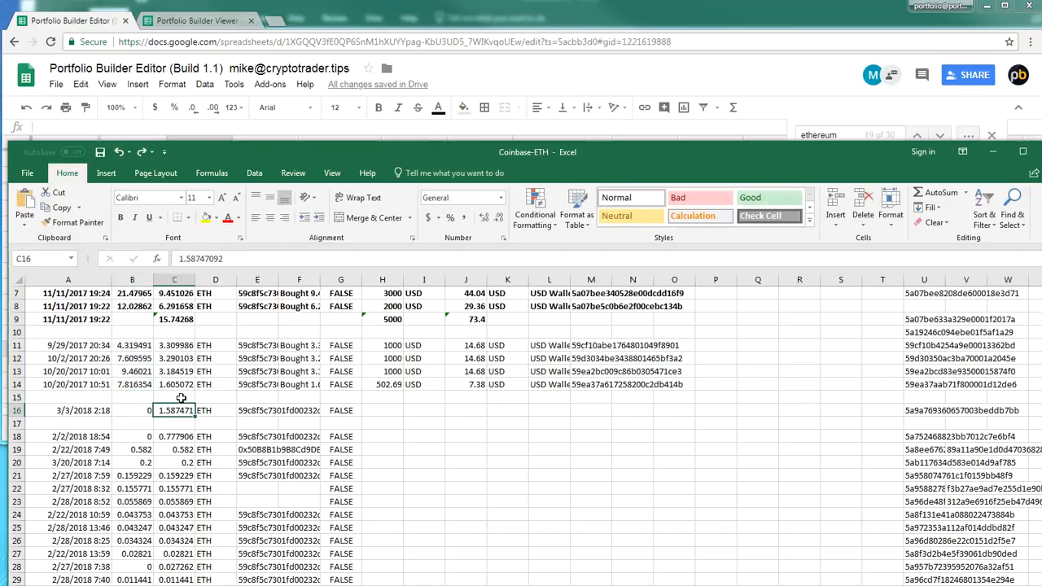
pyautogui.write('=sum(')
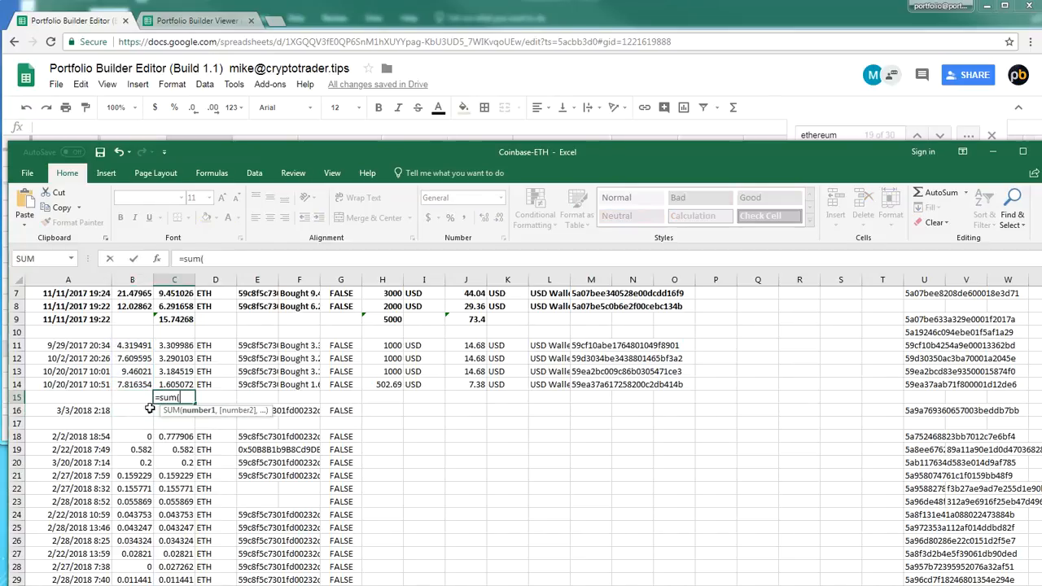
pyautogui.moveTo(177, 343); pyautogui.dragTo(178, 383)
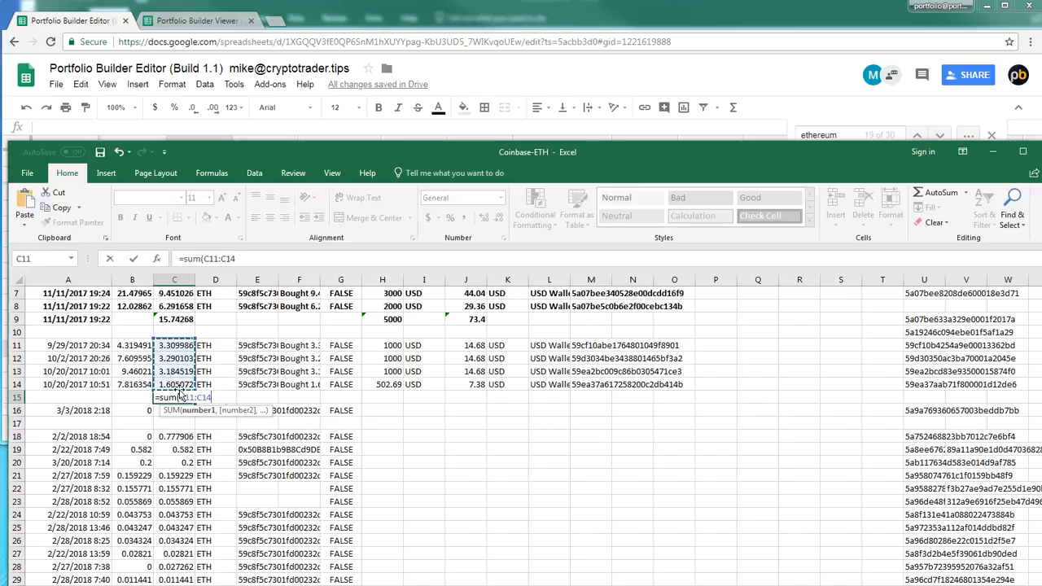
pyautogui.press('Return')
# Total the transfer totals H11:H14 with a SUM formula in H15
pyautogui.click(390, 397)
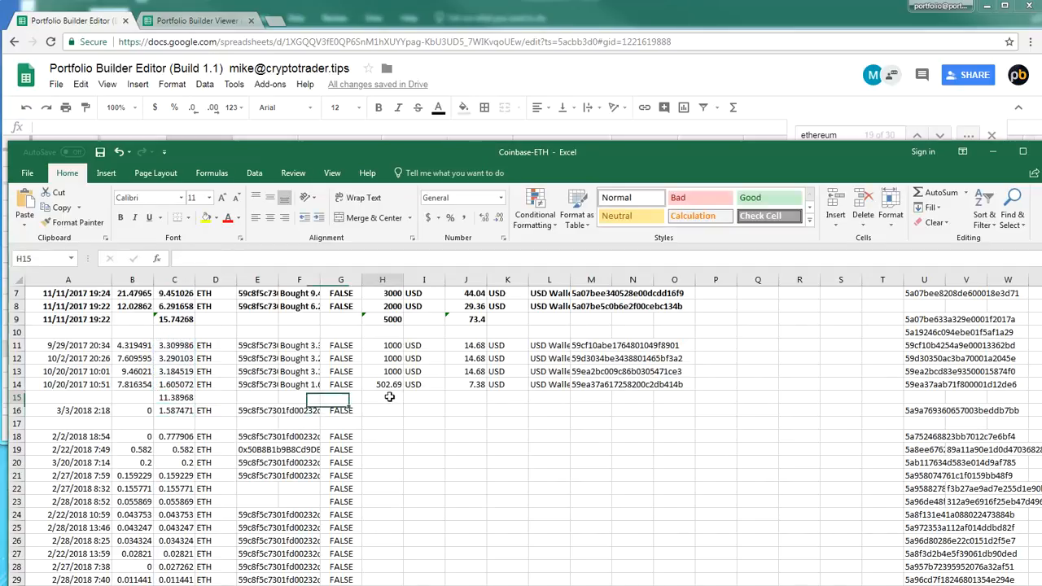
pyautogui.write('=sum(')
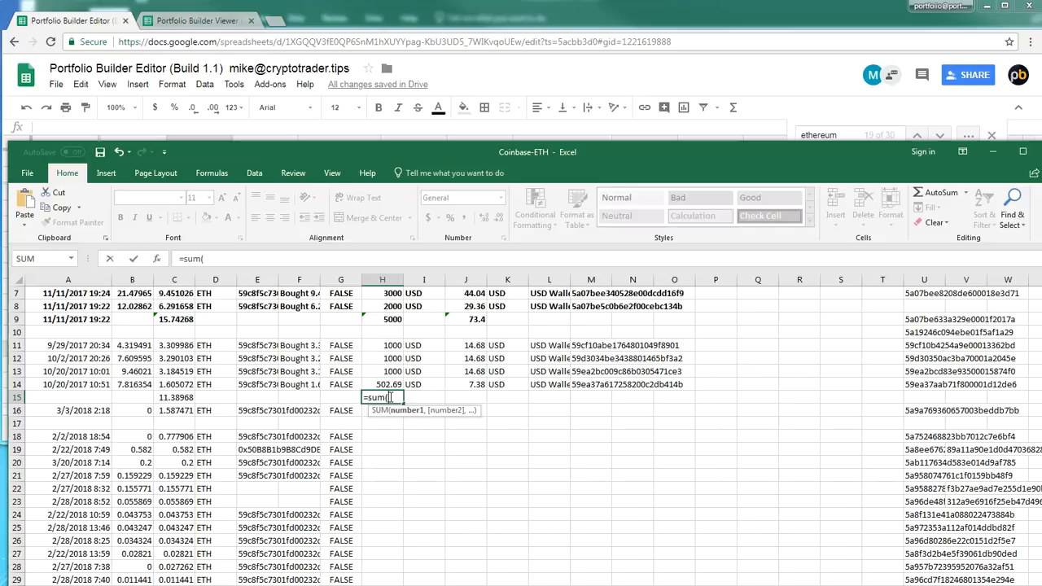
pyautogui.moveTo(389, 358); pyautogui.dragTo(389, 382)
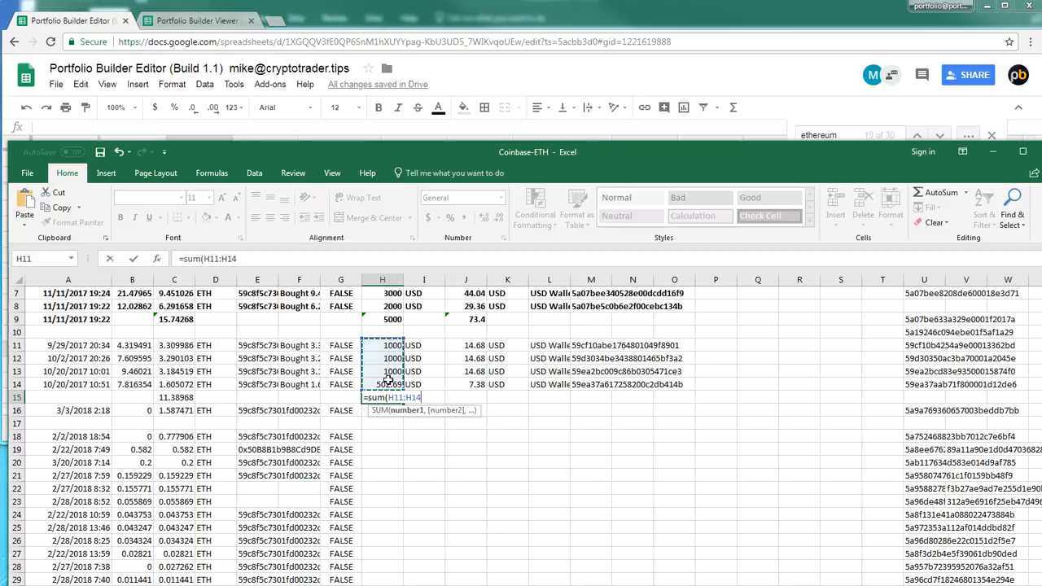
pyautogui.press('Return')
# Total the transfer fees J11:J14 with a SUM formula in J15, and make the totals row A15:J15 bold
pyautogui.click(466, 396)
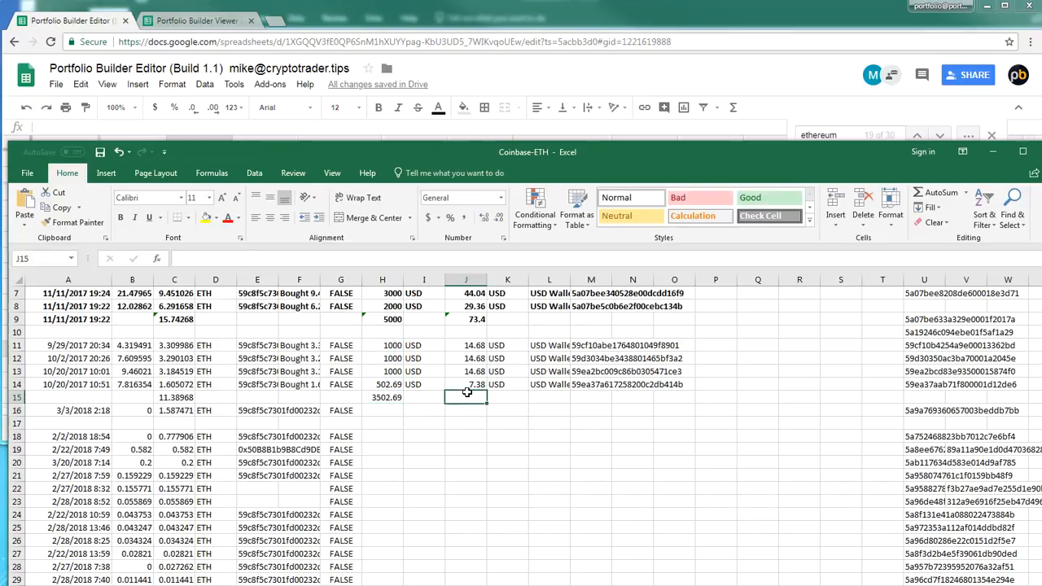
pyautogui.write('=sum(')
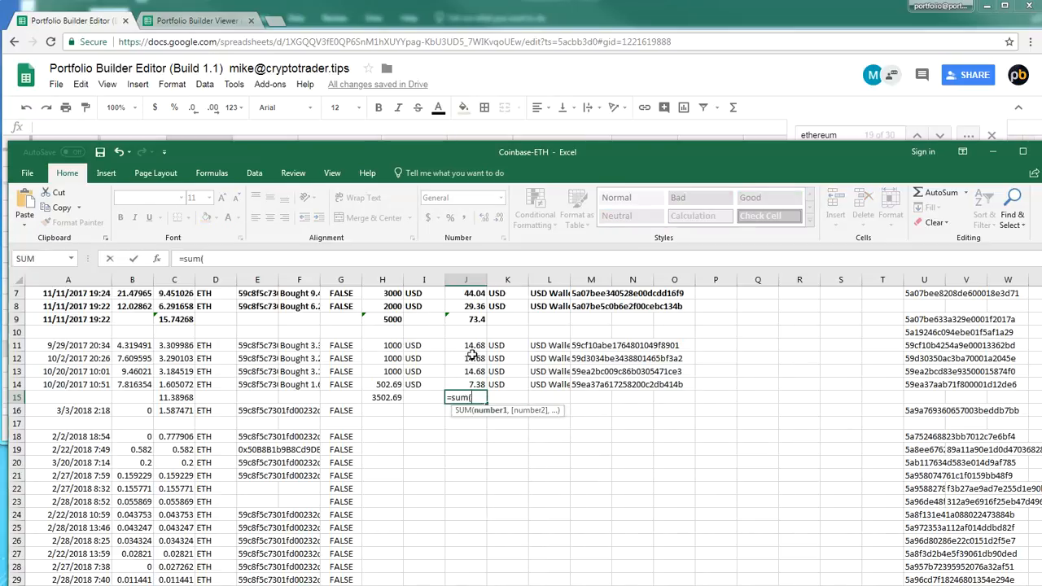
pyautogui.moveTo(472, 345); pyautogui.dragTo(70, 400)
pyautogui.press('Return')
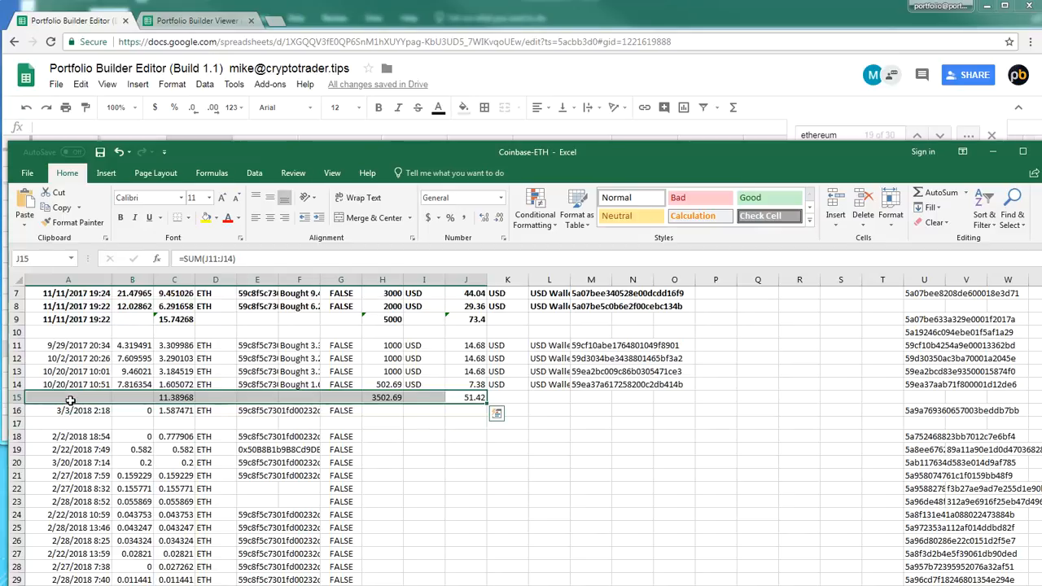
pyautogui.hotkey('ctrl', 'b')
# Enter 10/20/2017 as the date of the combined purchase in A15
pyautogui.click(71, 400)
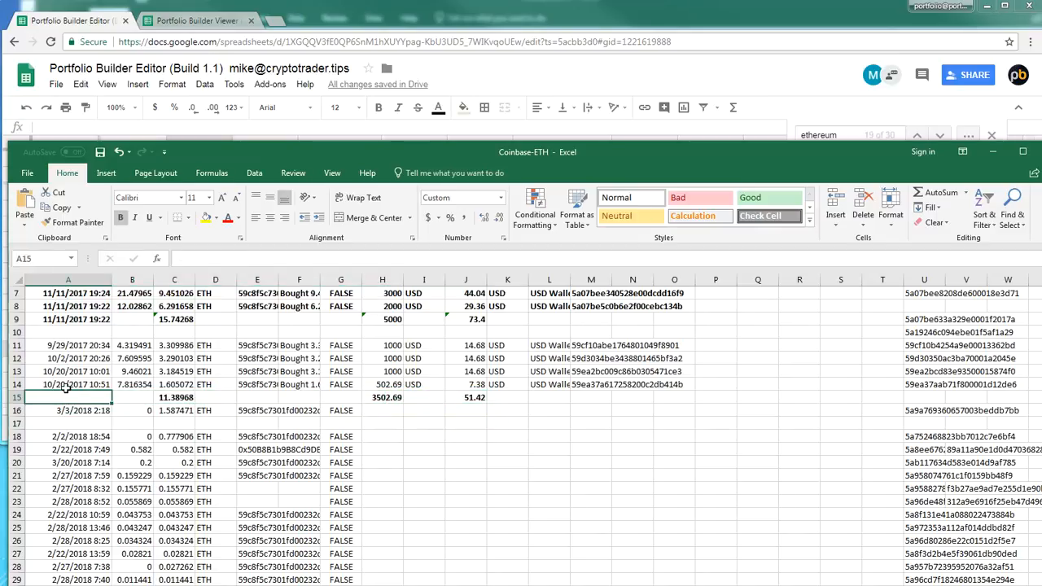
pyautogui.write('12/20/2017')
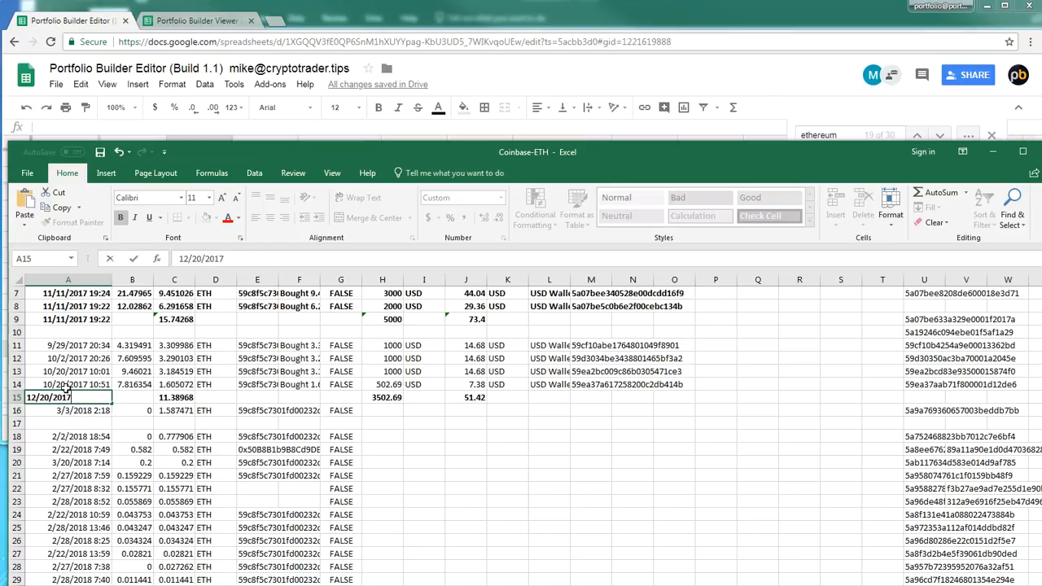
pyautogui.press('Return')
pyautogui.doubleClick(59, 397)
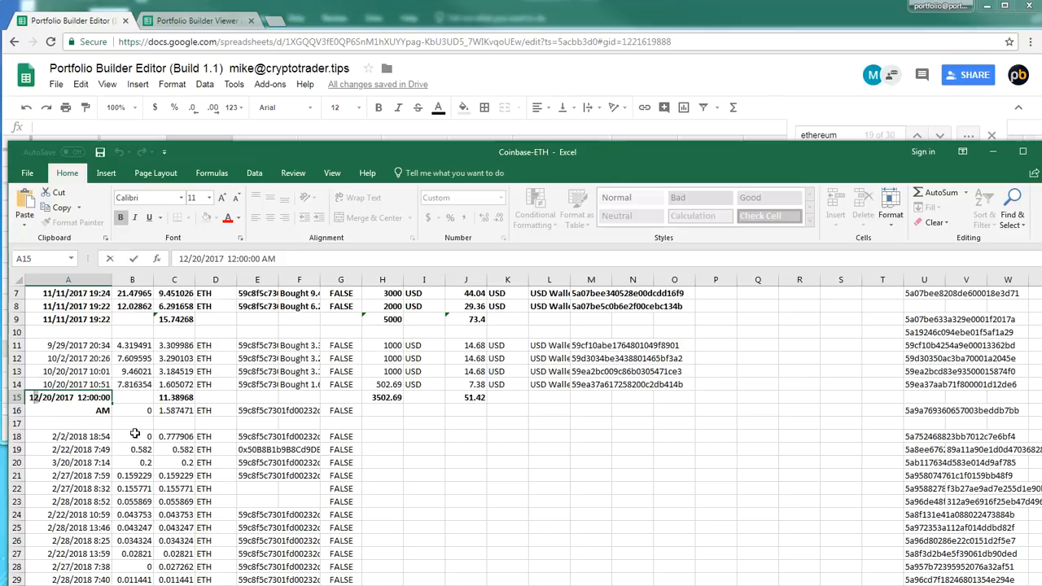
pyautogui.press('Delete')
pyautogui.write('0')
pyautogui.press('Return')
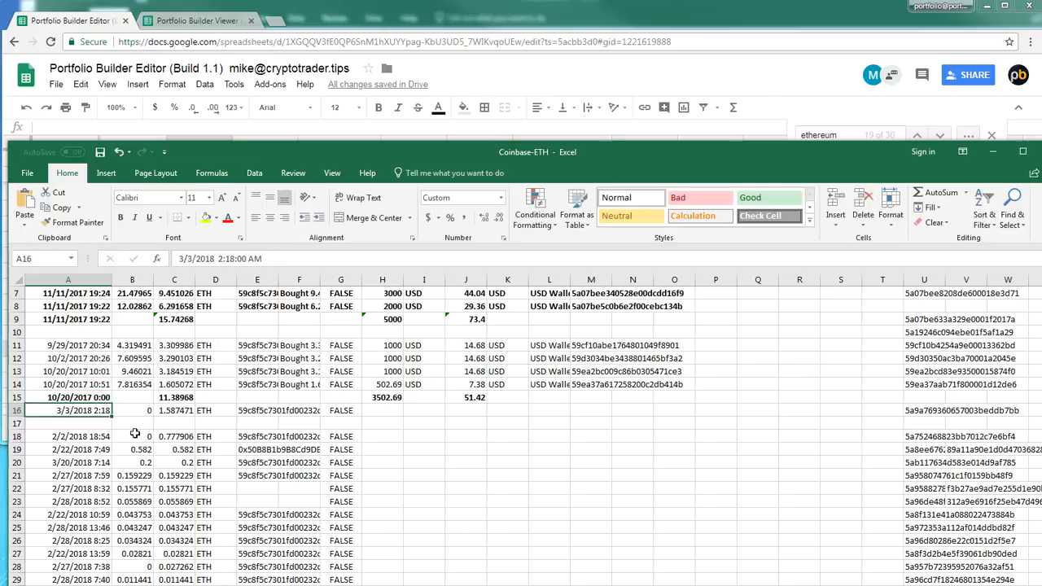
pyautogui.click(519, 398)
pyautogui.click(573, 398)
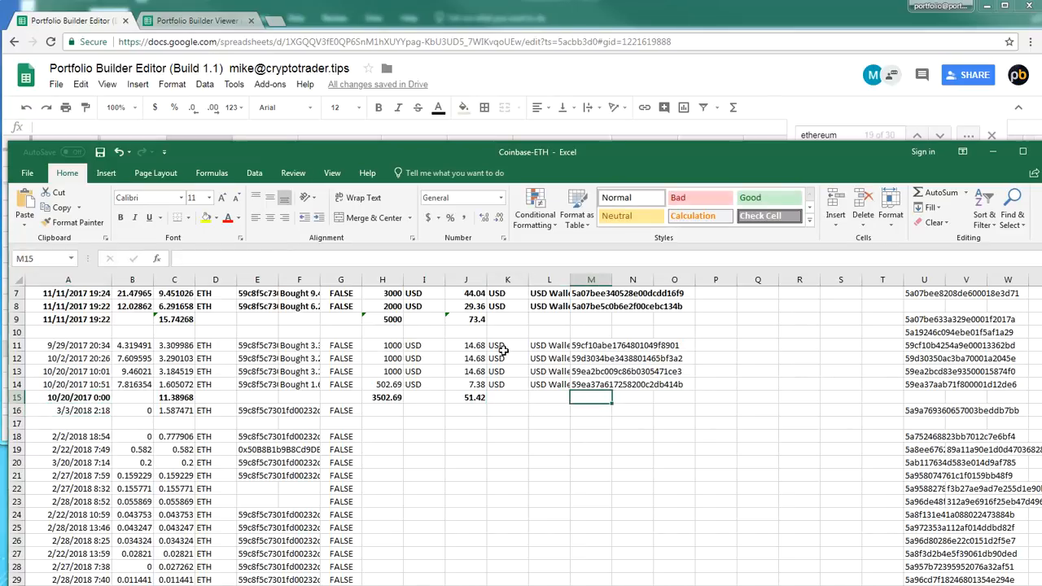
# Freeze the panes above row 5, which holds the column headers of the Coinbase-ETH sheet
pyautogui.scroll(1, 503, 367)
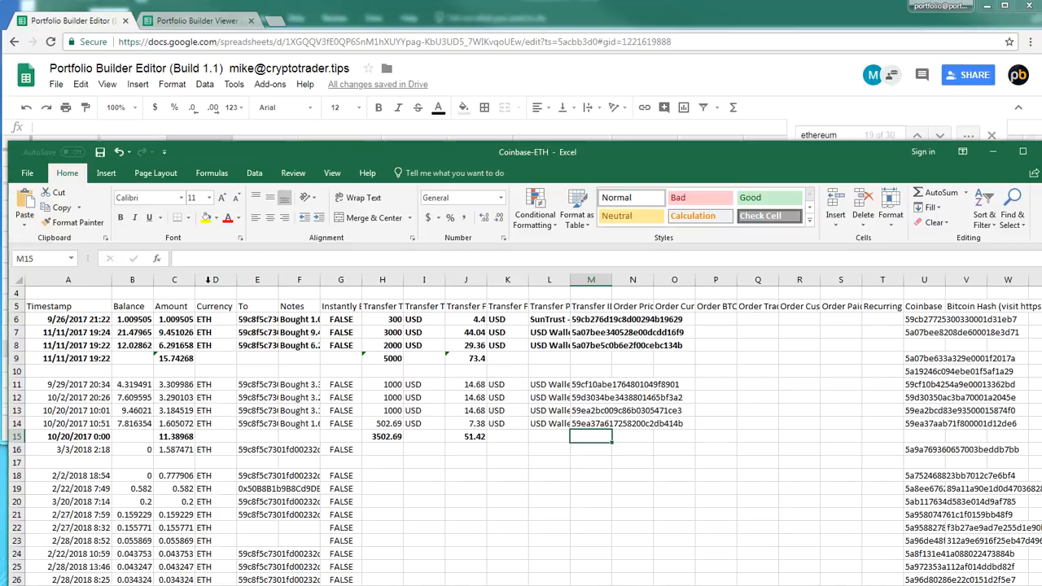
pyautogui.click(332, 173)
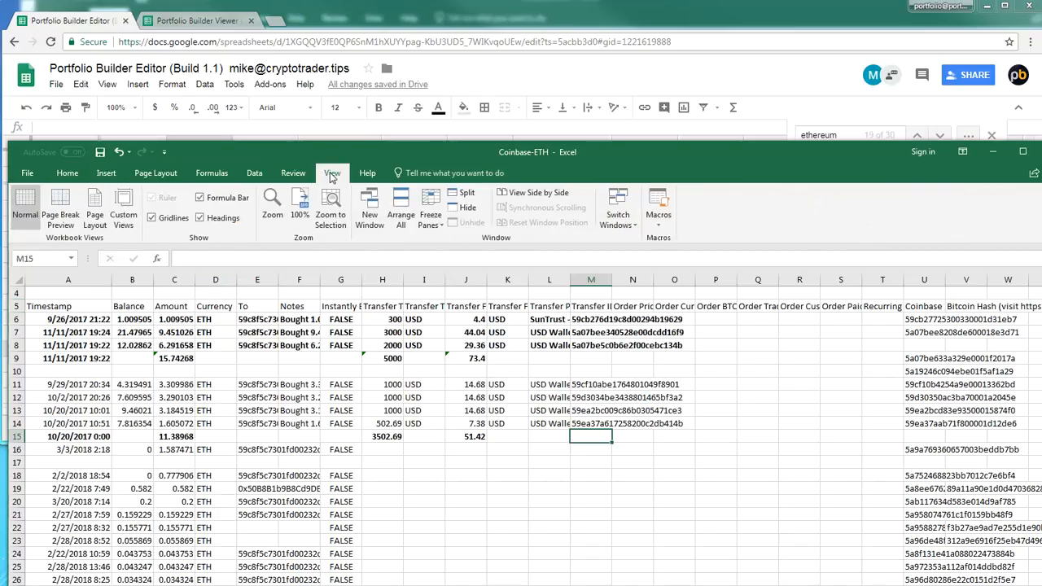
pyautogui.click(25, 305)
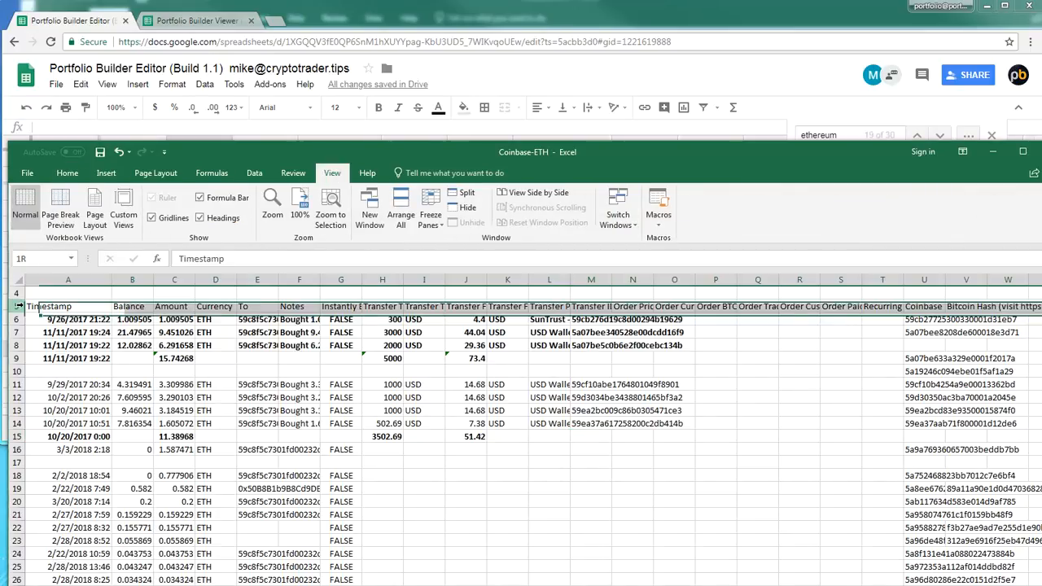
pyautogui.click(438, 210)
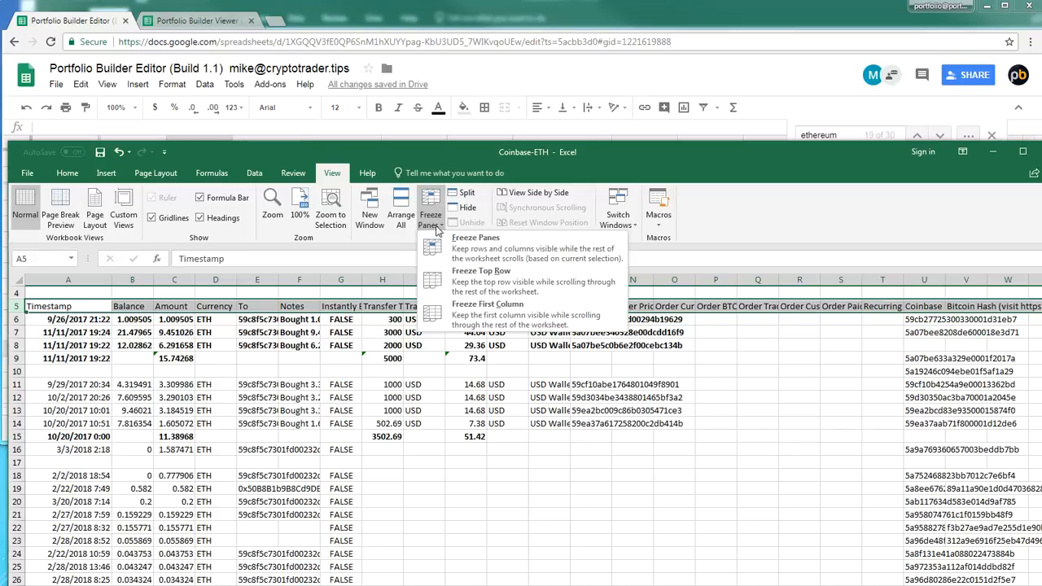
pyautogui.click(490, 254)
pyautogui.click(475, 370)
pyautogui.scroll(-1, 474, 370)
pyautogui.scroll(1, 474, 371)
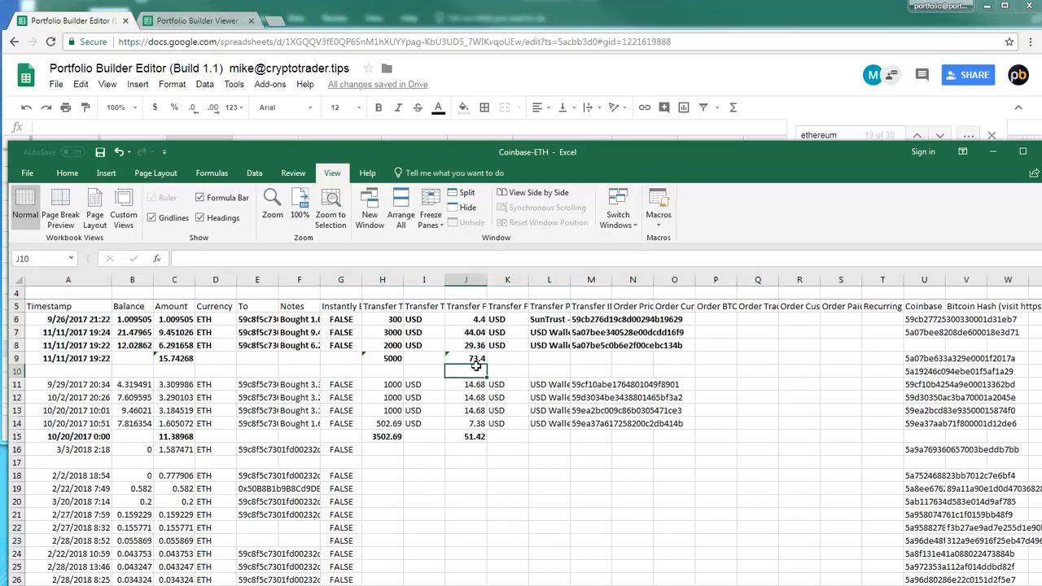
# Move the column headers from row 5 up to row 4, into the frozen area of the sheet
pyautogui.click(17, 310)
pyautogui.hotkey('ctrl', 'x')
pyautogui.click(46, 290)
pyautogui.hotkey('ctrl', 'v')
pyautogui.click(223, 363)
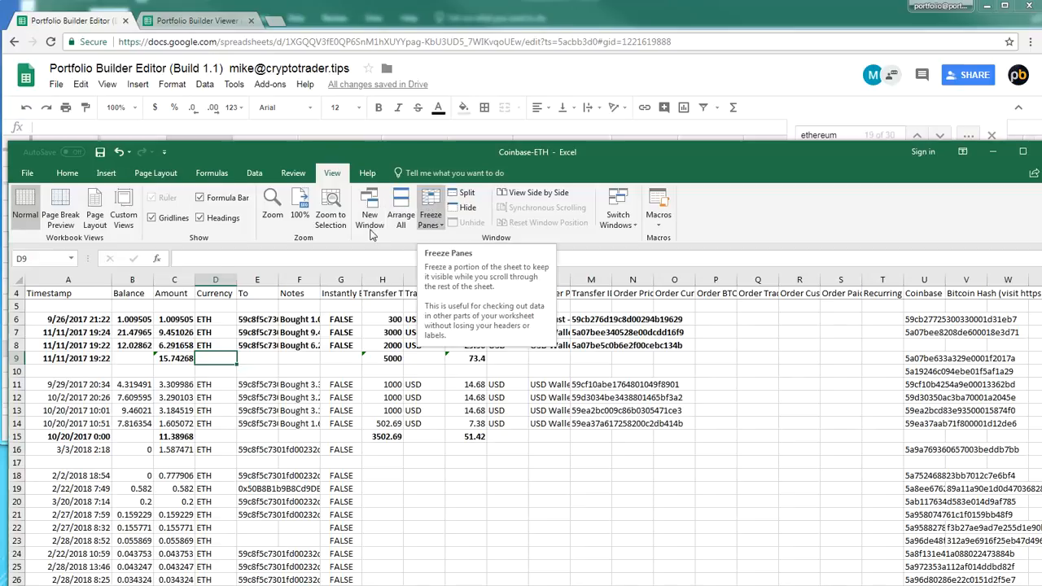
pyautogui.click(220, 373)
pyautogui.scroll(-1, 225, 381)
pyautogui.scroll(-2, 227, 383)
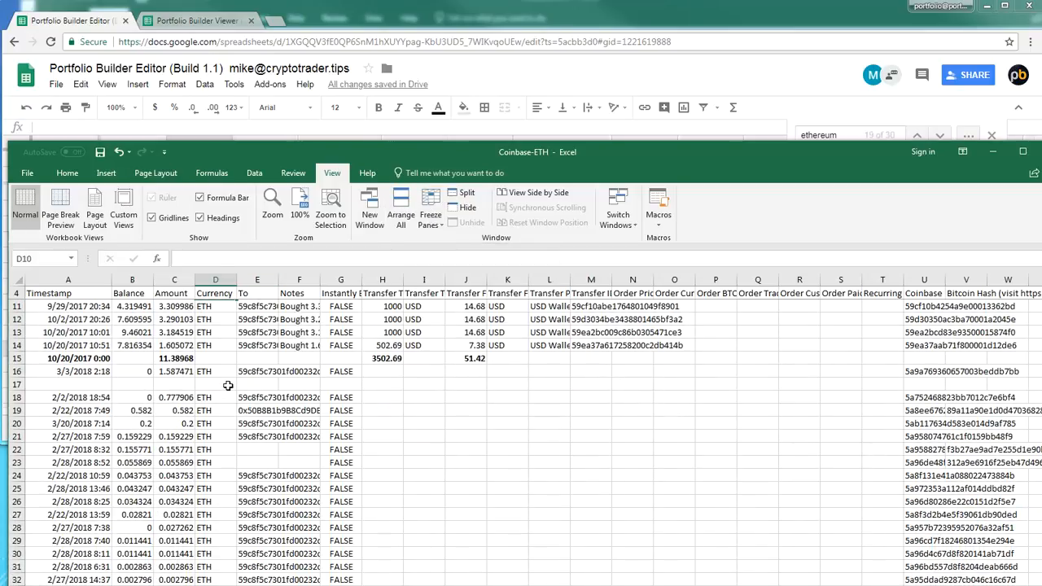
# Widen the Transfer Total, Transfer Fee and Amount columns, and move the workbook window down to uncover the Portfolio Builder Editor
pyautogui.click(398, 332)
pyautogui.moveTo(404, 287); pyautogui.dragTo(436, 286)
pyautogui.moveTo(515, 282); pyautogui.dragTo(566, 282)
pyautogui.moveTo(193, 280); pyautogui.dragTo(266, 280)
pyautogui.click(132, 384)
pyautogui.moveTo(387, 150); pyautogui.dragTo(382, 360)
pyautogui.click(313, 574)
# Copy the combined Transfer Total 3502.69 from H15 into # Coins Sold (D19) and Sale Value (F19) of the Portfolio Builder Editor
pyautogui.click(454, 546)
pyautogui.click(464, 537)
pyautogui.hotkey('ctrl', 'c')
pyautogui.click(258, 333)
pyautogui.hotkey('ctrl', 'v')
pyautogui.press('Right')
pyautogui.press('Right')
pyautogui.moveTo(85, 128); pyautogui.dragTo(37, 128)
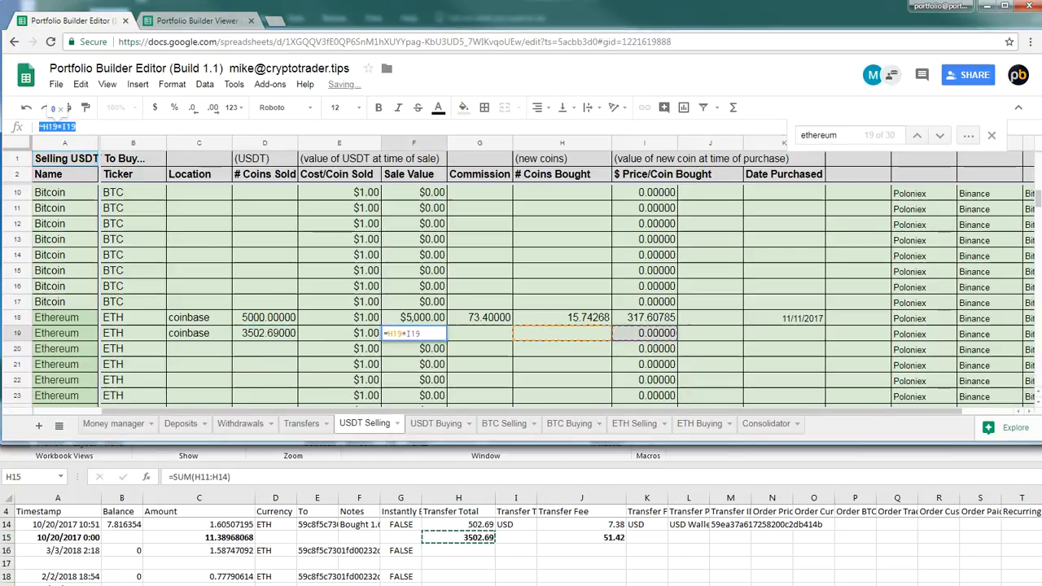
pyautogui.hotkey('ctrl', 'v')
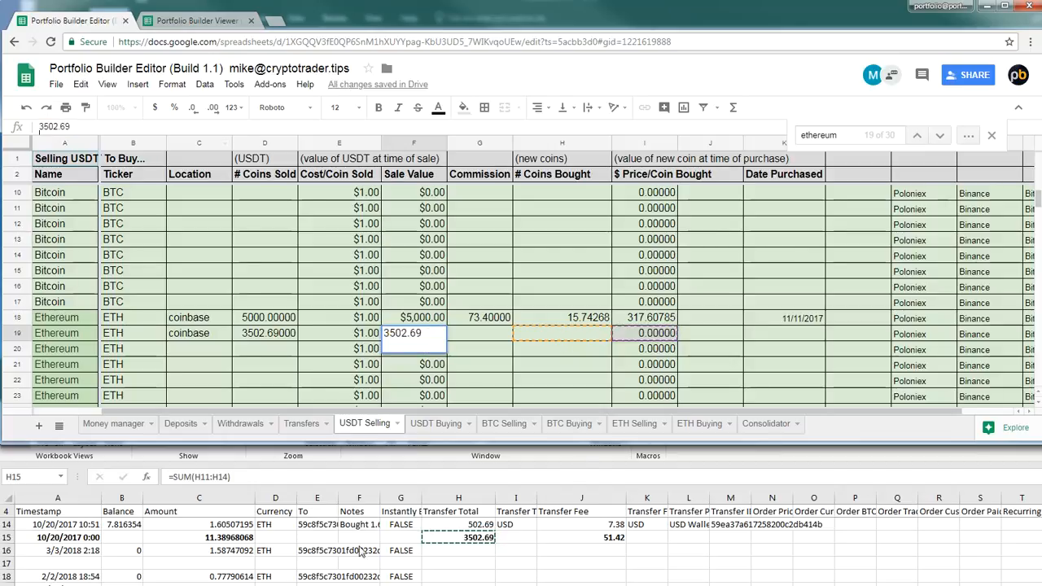
# Copy the combined Ethereum amount 11.38968068 from C15 into # Coins Bought (H19) of the Portfolio Builder Editor
pyautogui.click(207, 538)
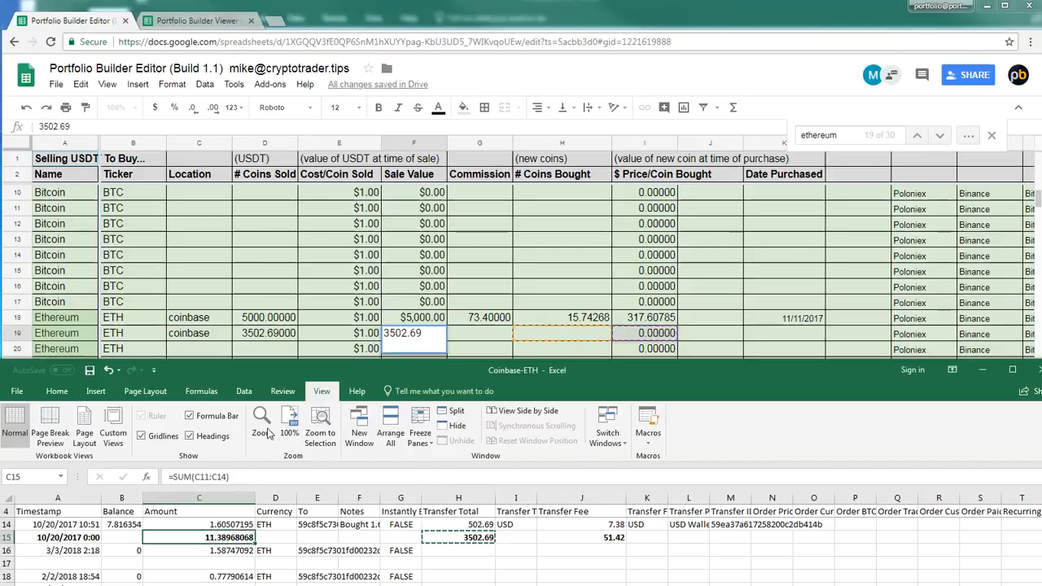
pyautogui.click(553, 333)
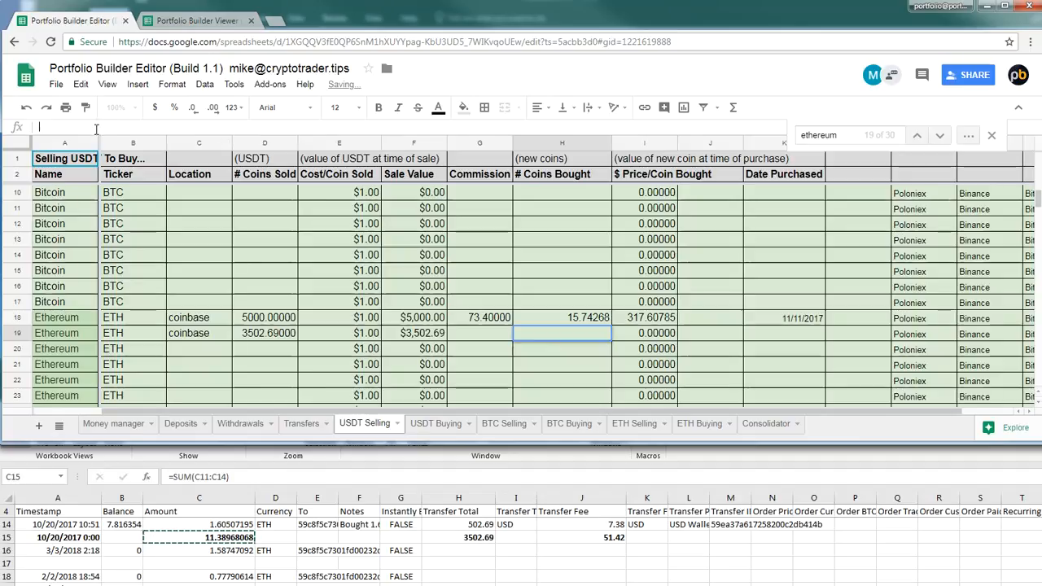
pyautogui.hotkey('ctrl', 'v')
# Copy the combined Transfer Fee 51.42 from J15 into Commission (G19) of the Portfolio Builder Editor
pyautogui.click(586, 535)
pyautogui.click(586, 536)
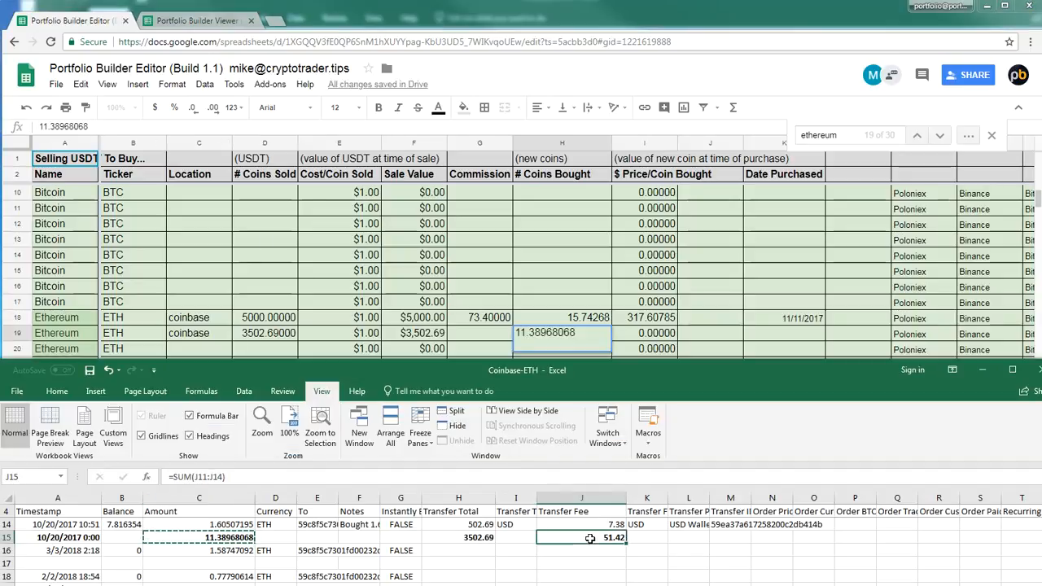
pyautogui.click(479, 333)
pyautogui.hotkey('ctrl', 'v')
pyautogui.press('Return')
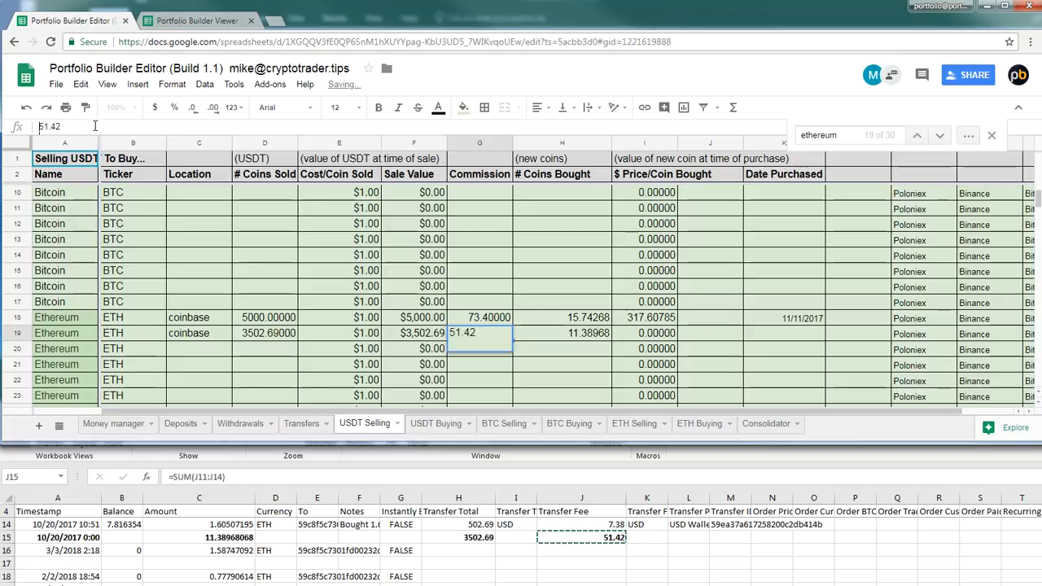
pyautogui.press('Return')
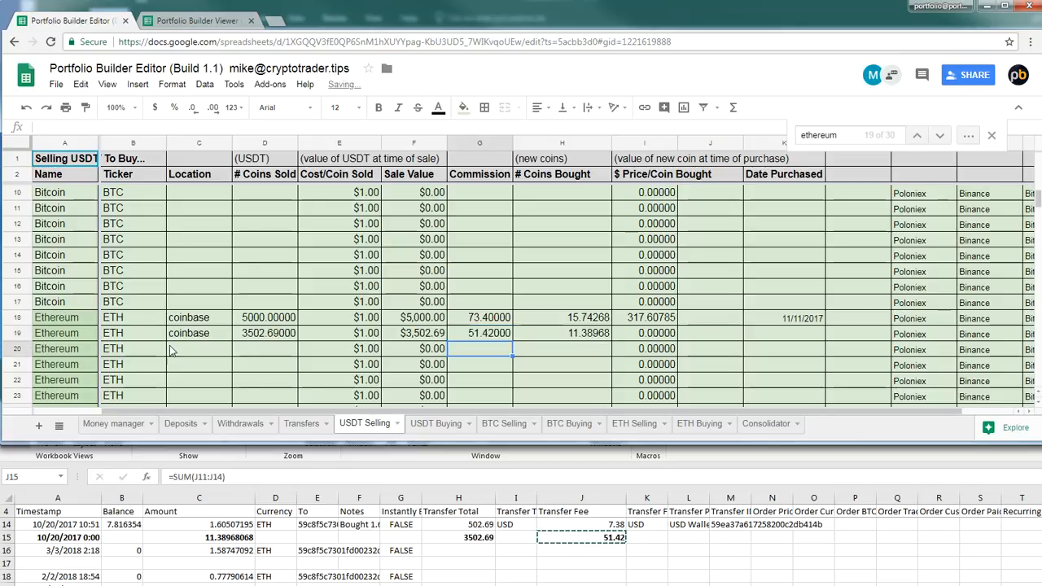
# Copy only the date 10/20/2017 from A15 of Coinbase-ETH into Date Purchased (K19) of the Portfolio Builder Editor
pyautogui.click(46, 538)
pyautogui.click(49, 537)
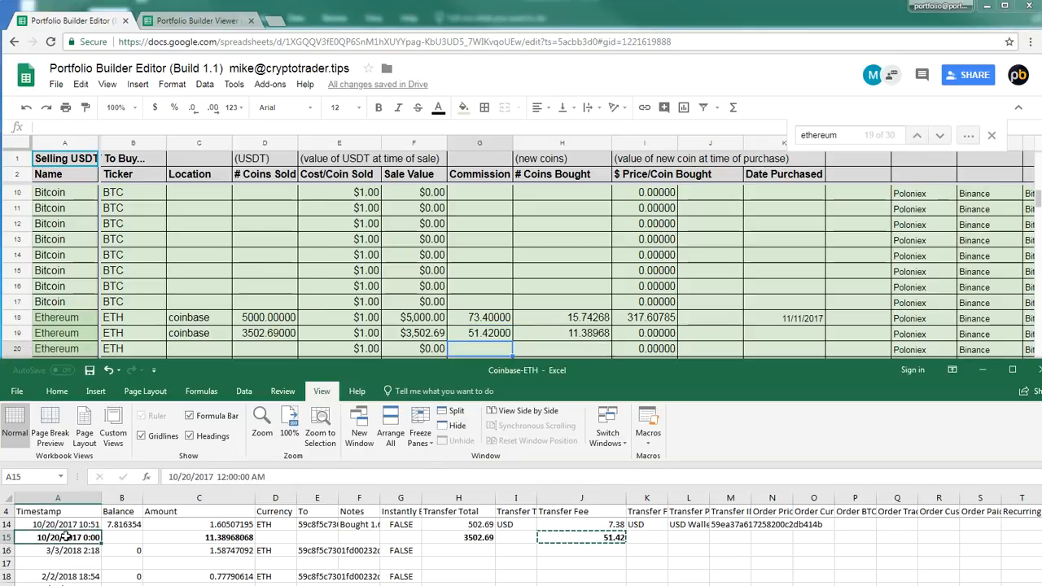
pyautogui.doubleClick(67, 537)
pyautogui.moveTo(65, 537); pyautogui.dragTo(19, 538)
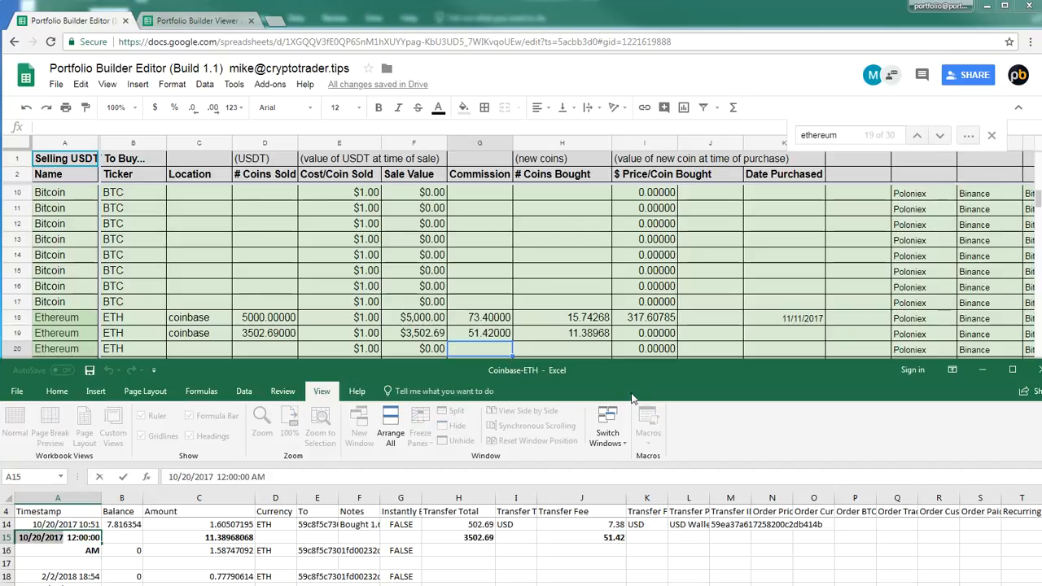
pyautogui.click(775, 334)
pyautogui.click(147, 126)
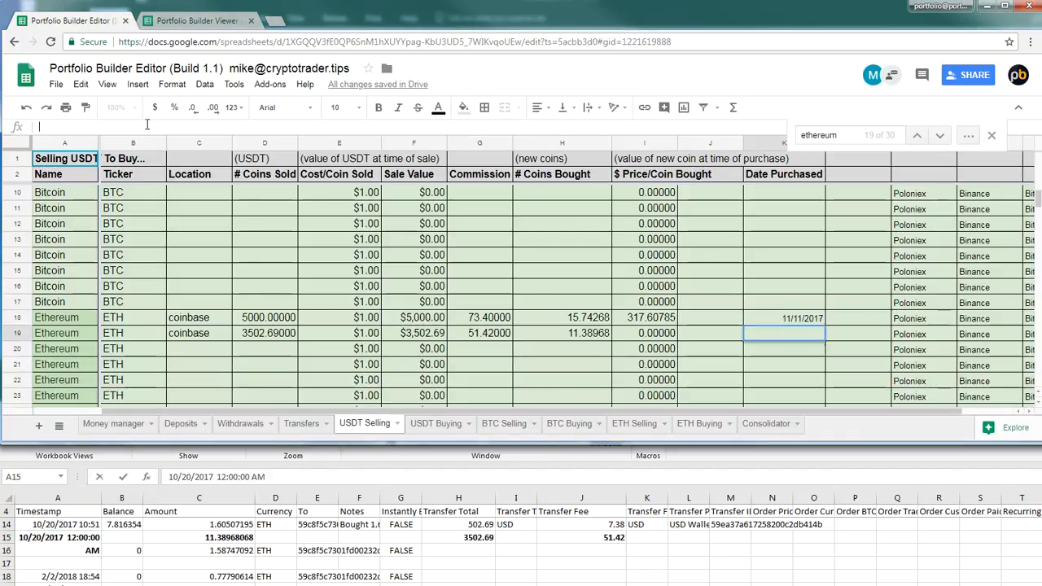
pyautogui.hotkey('ctrl', 'v')
pyautogui.click(616, 366)
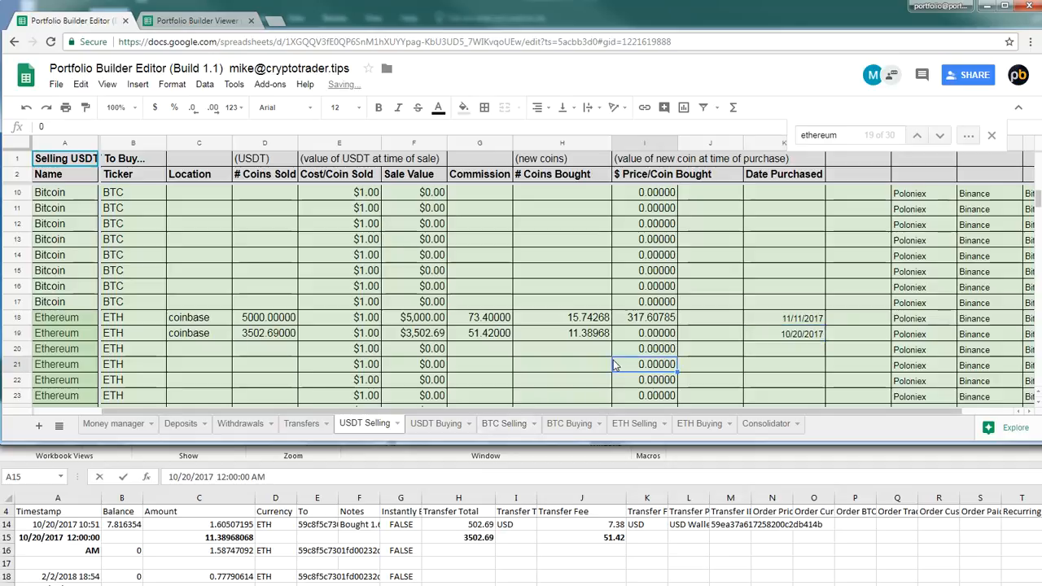
# Calculate the $ Price/Coin Bought for the second Ethereum purchase in I19 with the formula =F19/H19
pyautogui.click(726, 341)
pyautogui.click(651, 335)
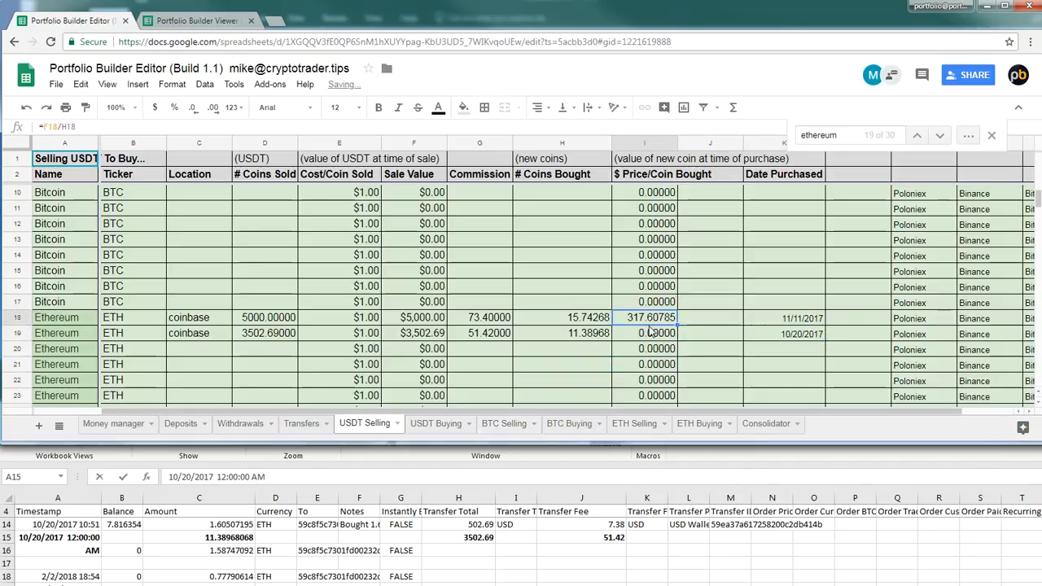
pyautogui.write('=')
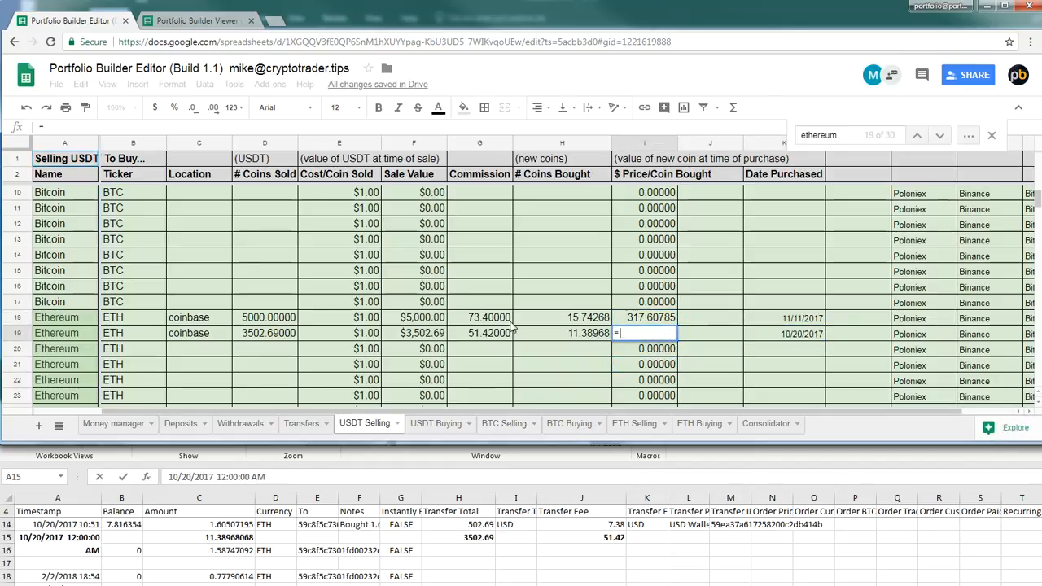
pyautogui.click(435, 340)
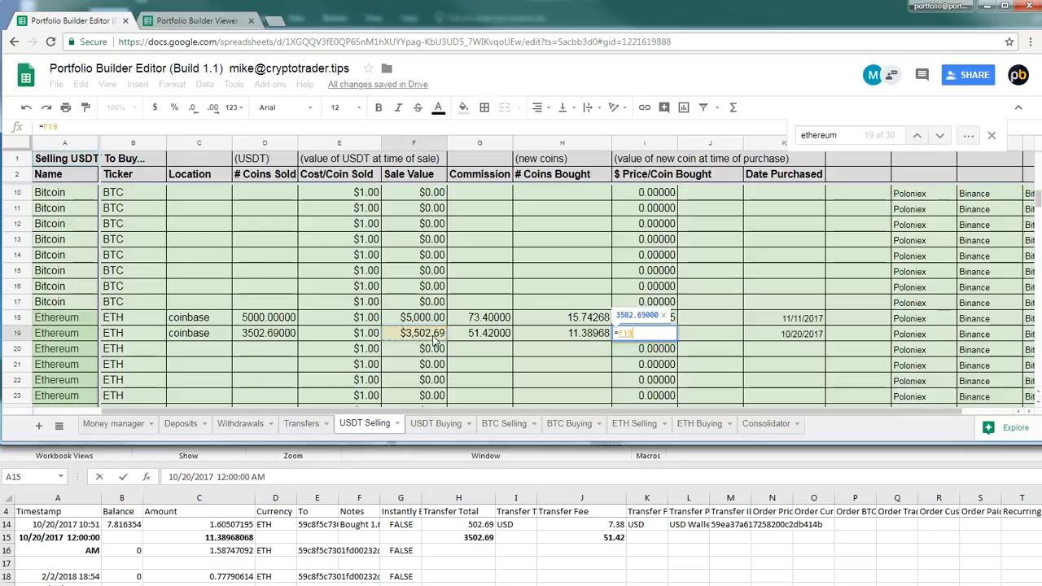
pyautogui.write('/')
pyautogui.click(573, 337)
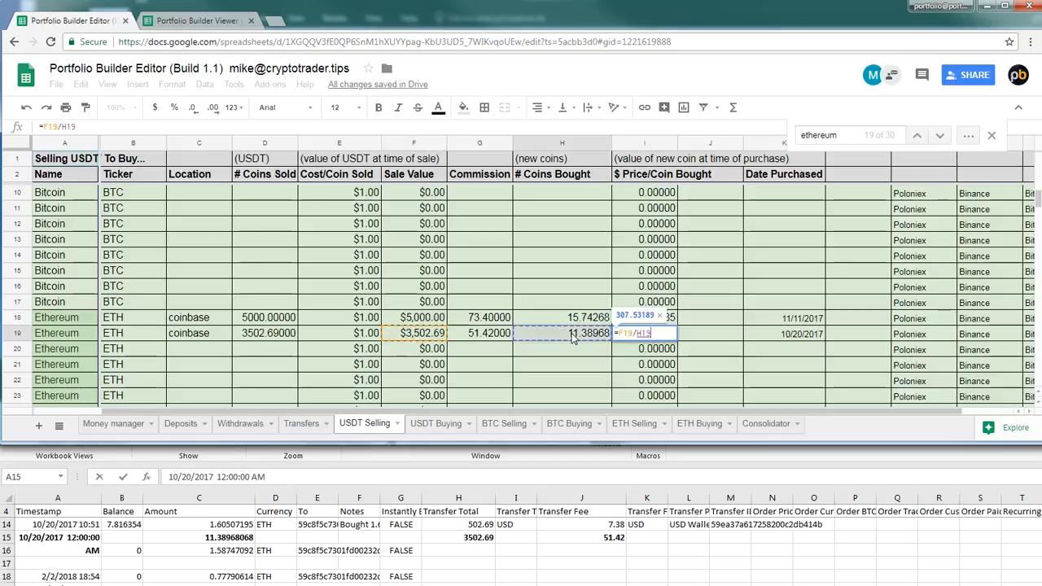
pyautogui.press('Return')
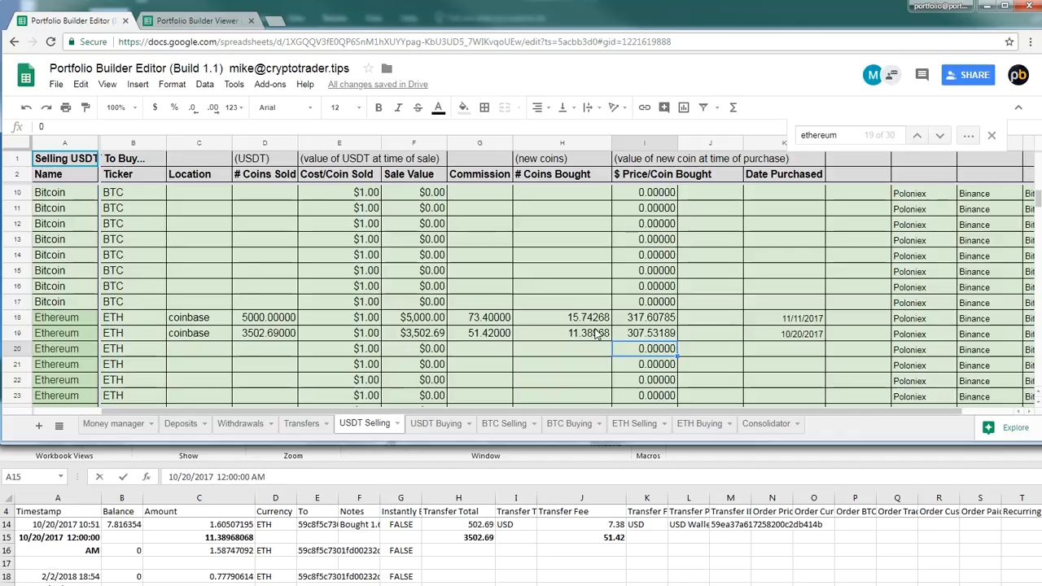
# Compare the Sale Value and $ Price/Coin Bought entries of the Ethereum purchases in rows 18 and 19
pyautogui.press('Up')
pyautogui.press('Up')
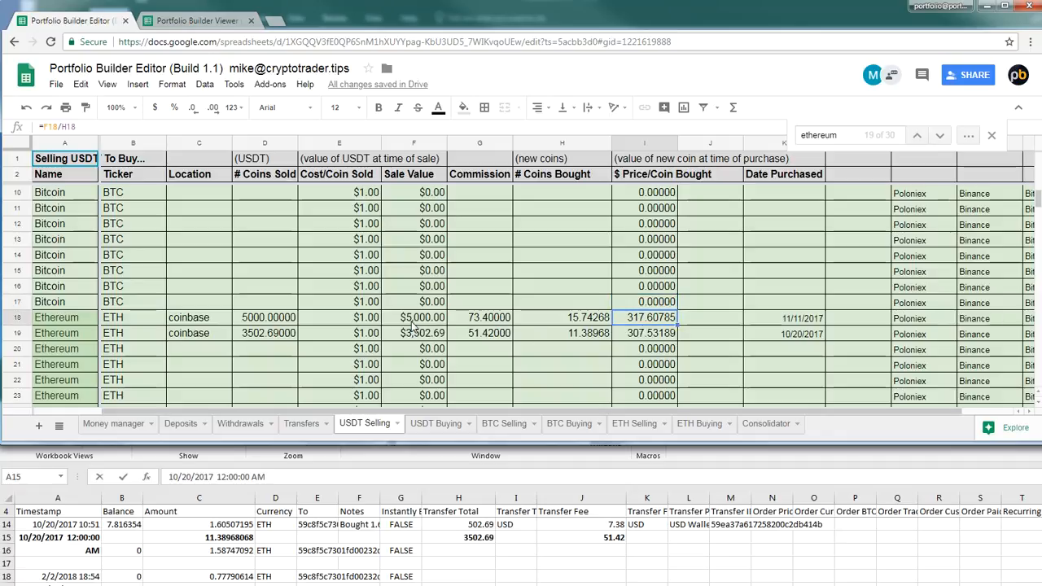
pyautogui.click(415, 319)
pyautogui.click(420, 335)
pyautogui.click(637, 318)
pyautogui.click(660, 335)
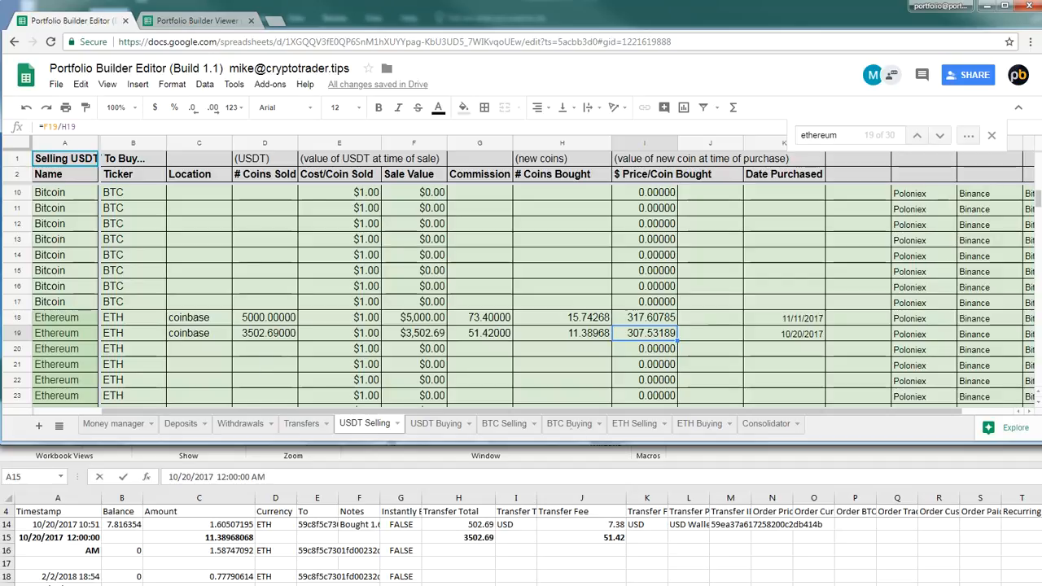
# Switch to the Coinbase-ETH workbook, move its window up over the browser and review the remaining transactions
pyautogui.click(910, 537)
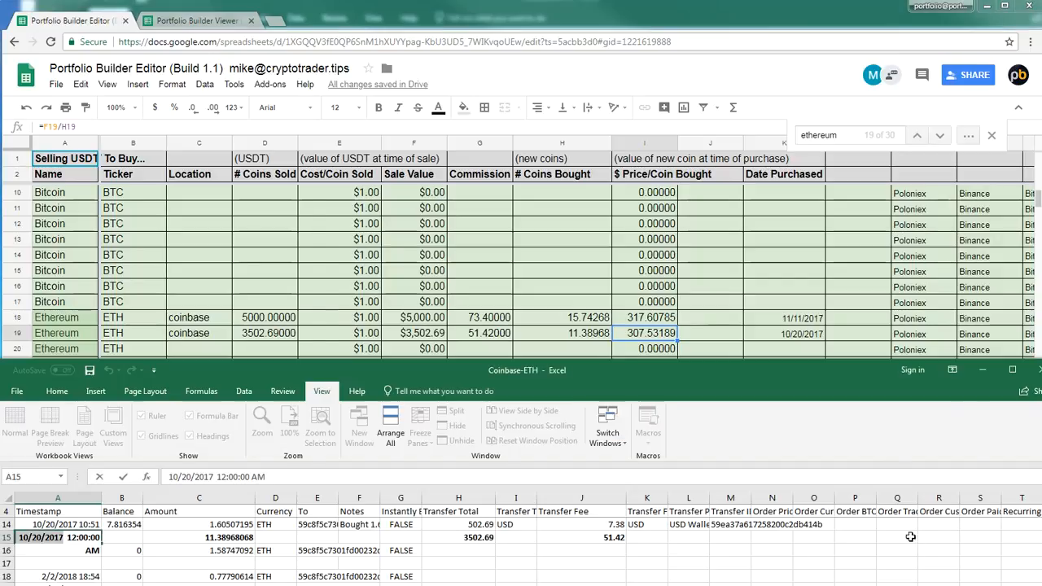
pyautogui.click(598, 337)
pyautogui.click(395, 476)
pyautogui.moveTo(356, 376); pyautogui.dragTo(370, 112)
pyautogui.scroll(-10, 406, 431)
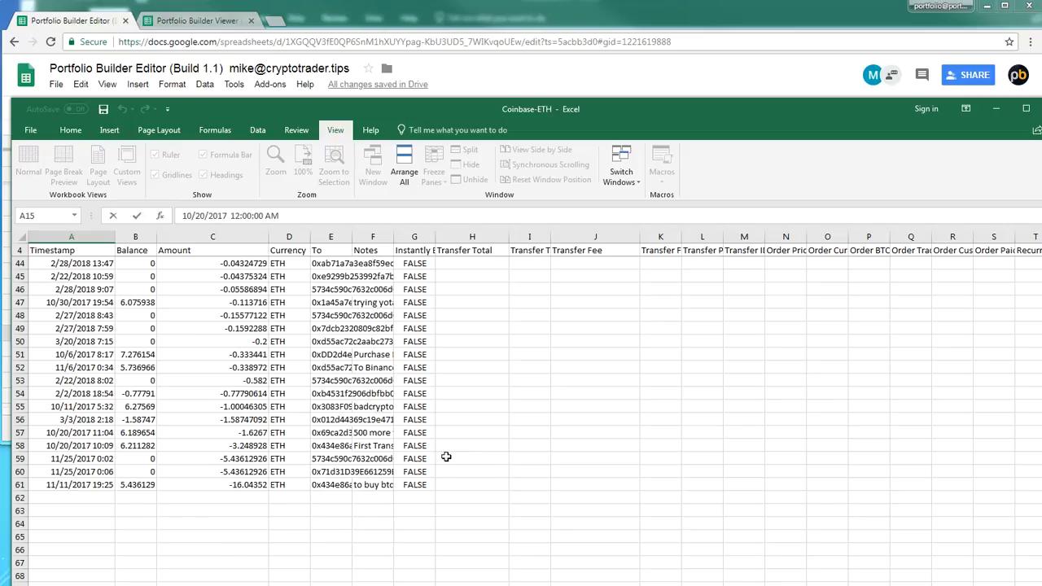
pyautogui.scroll(13, 491, 465)
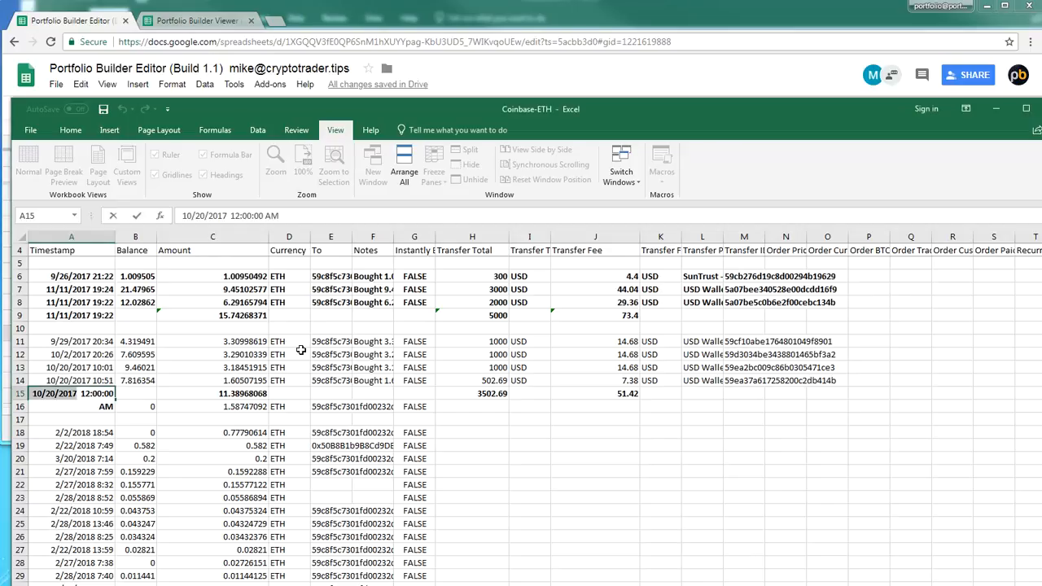
# Bold the recorded Ethereum purchases in A11:L15, and save and close the Coinbase-ETH workbook
pyautogui.moveTo(45, 342); pyautogui.dragTo(723, 398)
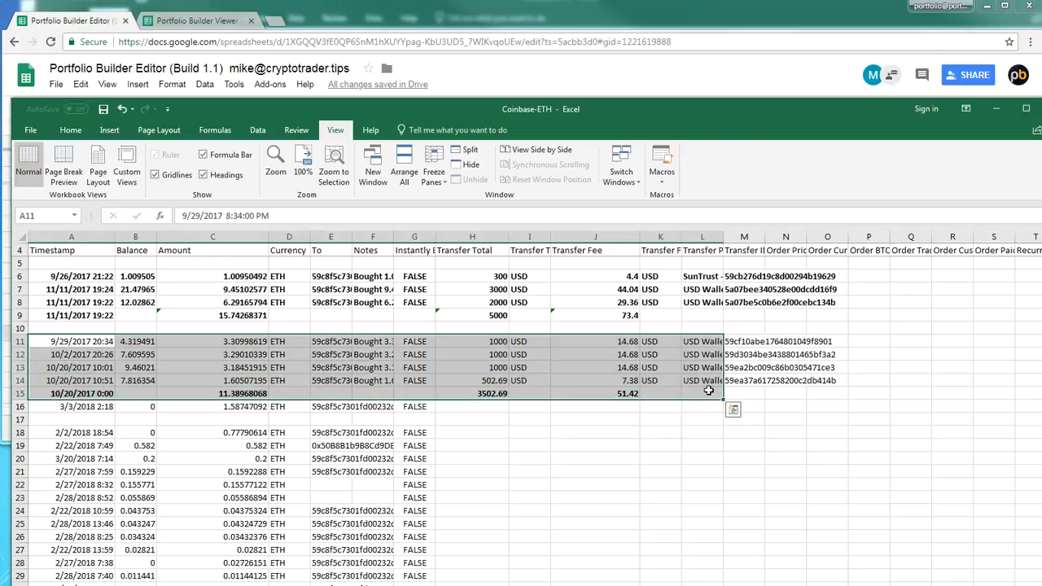
pyautogui.hotkey('ctrl', 's')
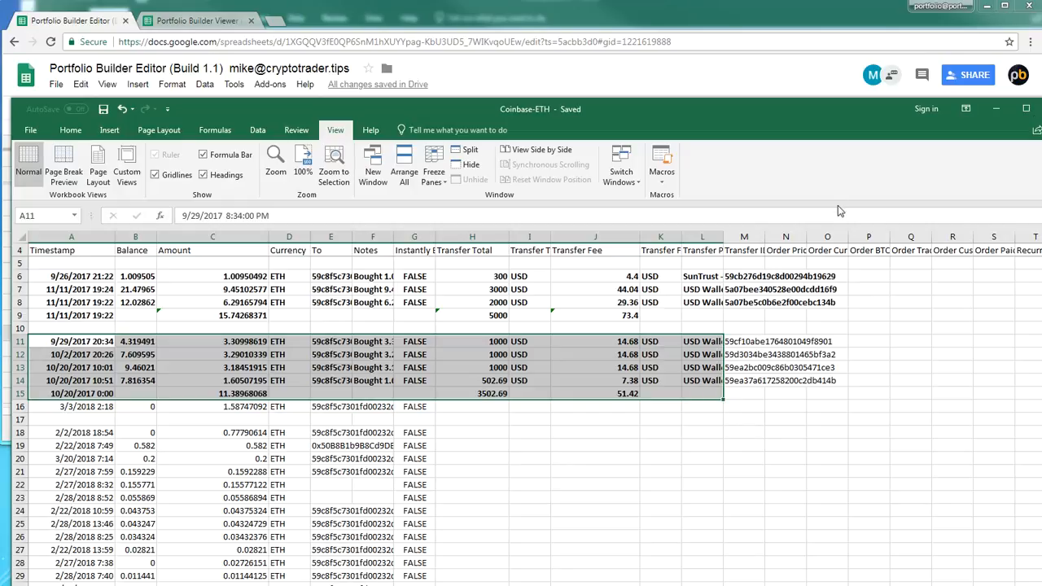
pyautogui.hotkey('ctrl', 'w')
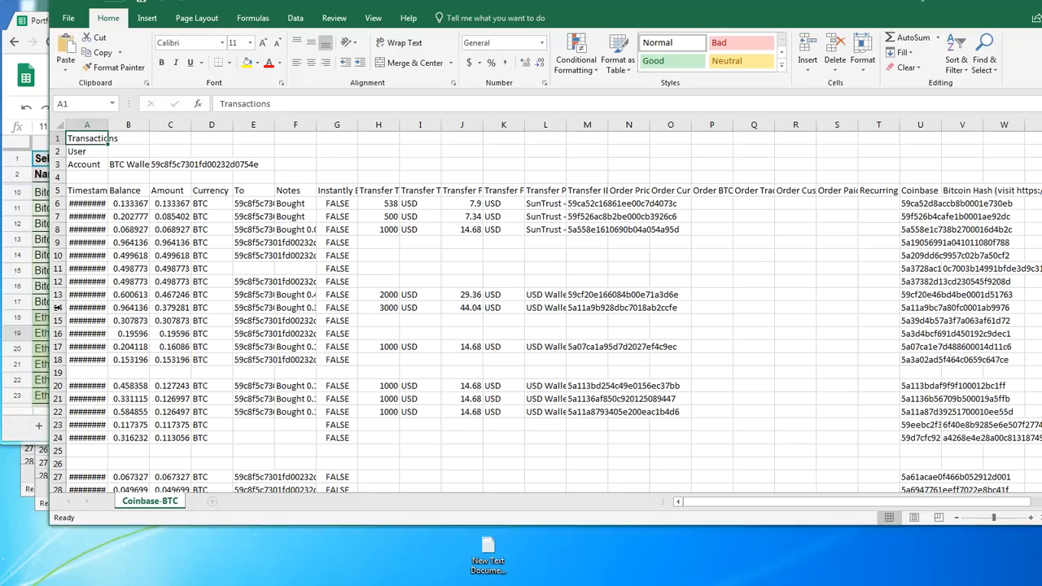
# Move the Coinbase-BTC workbook window down into view and bold the three SunTrust purchases in A6:M8
pyautogui.moveTo(576, 7); pyautogui.dragTo(572, 47)
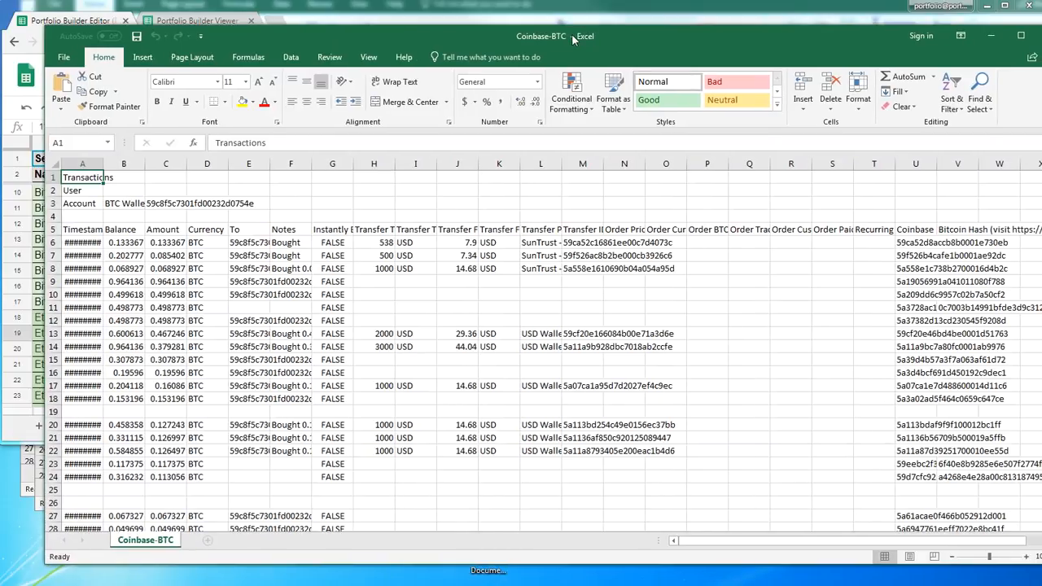
pyautogui.click(500, 373)
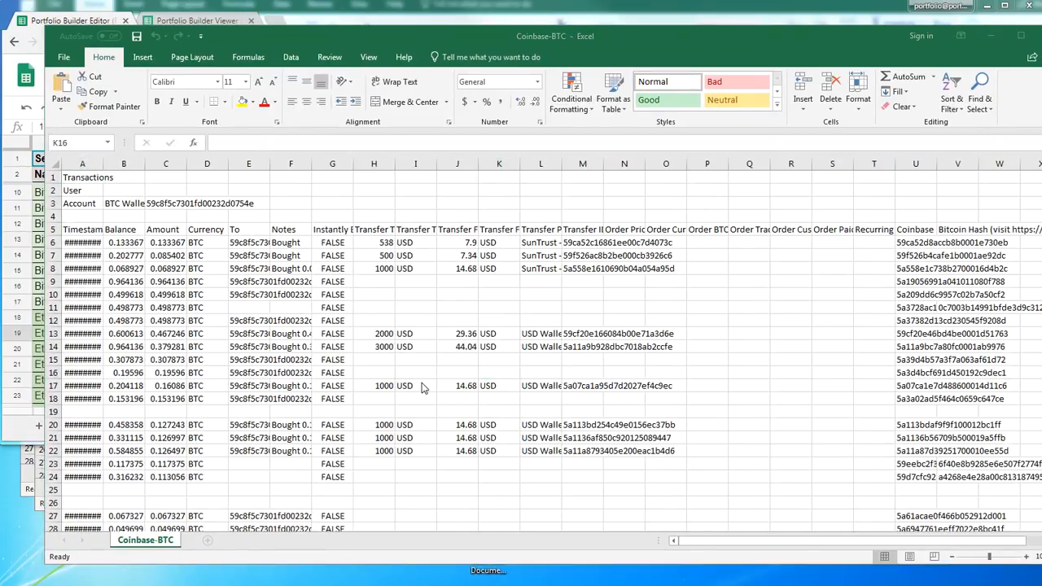
pyautogui.moveTo(576, 267); pyautogui.dragTo(27, 244)
pyautogui.hotkey('ctrl', 'b')
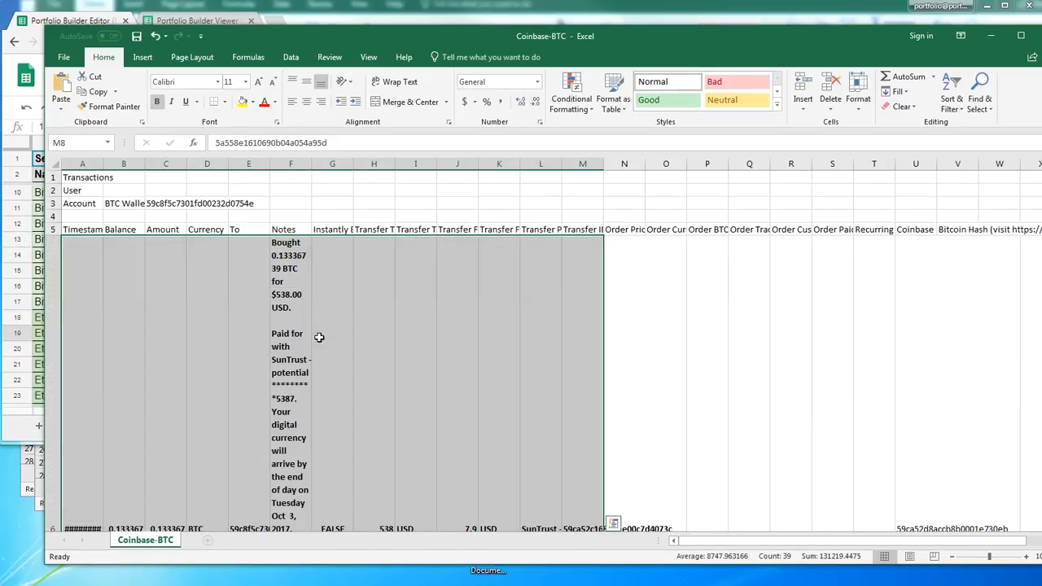
# Shrink the expanded heights of rows 6 to 8 and widen the Timestamp column until its dates fit
pyautogui.scroll(-1, 123, 446)
pyautogui.scroll(-1, 123, 447)
pyautogui.click(70, 383)
pyautogui.moveTo(52, 470); pyautogui.dragTo(50, 203)
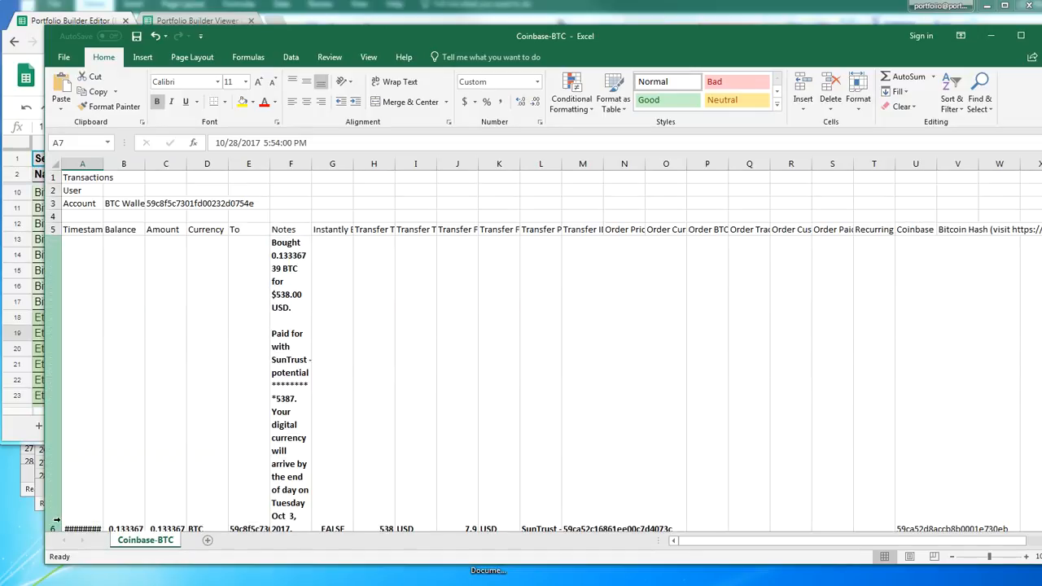
pyautogui.scroll(-1, 65, 489)
pyautogui.moveTo(58, 497); pyautogui.dragTo(57, 231)
pyautogui.click(304, 310)
pyautogui.click(579, 449)
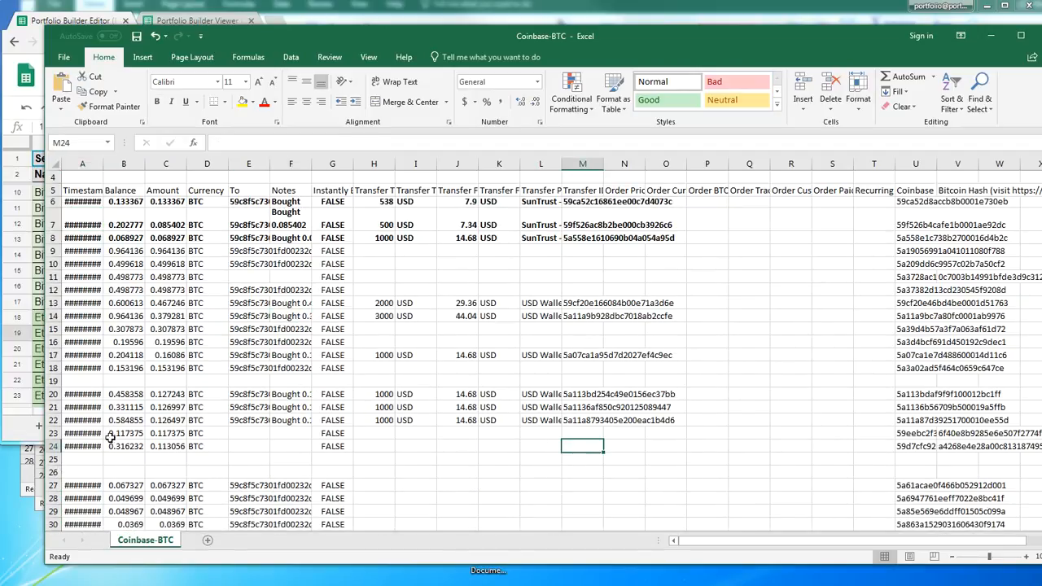
pyautogui.moveTo(103, 163); pyautogui.dragTo(140, 172)
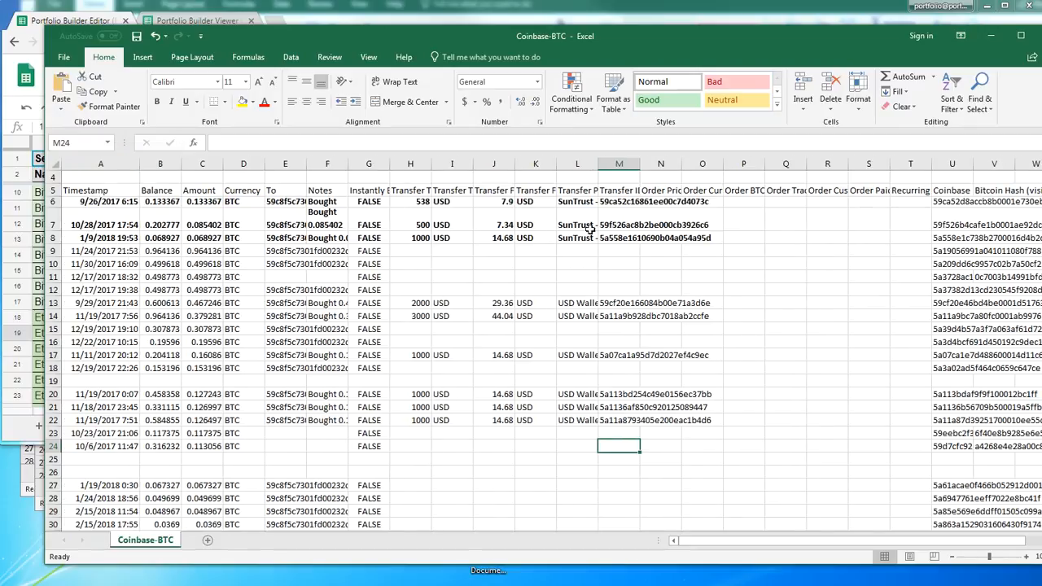
# Sort all Bitcoin transactions in A6:V69 by Transfer Payment Method, A to Z
pyautogui.click(584, 308)
pyautogui.click(585, 316)
pyautogui.scroll(-10, 599, 414)
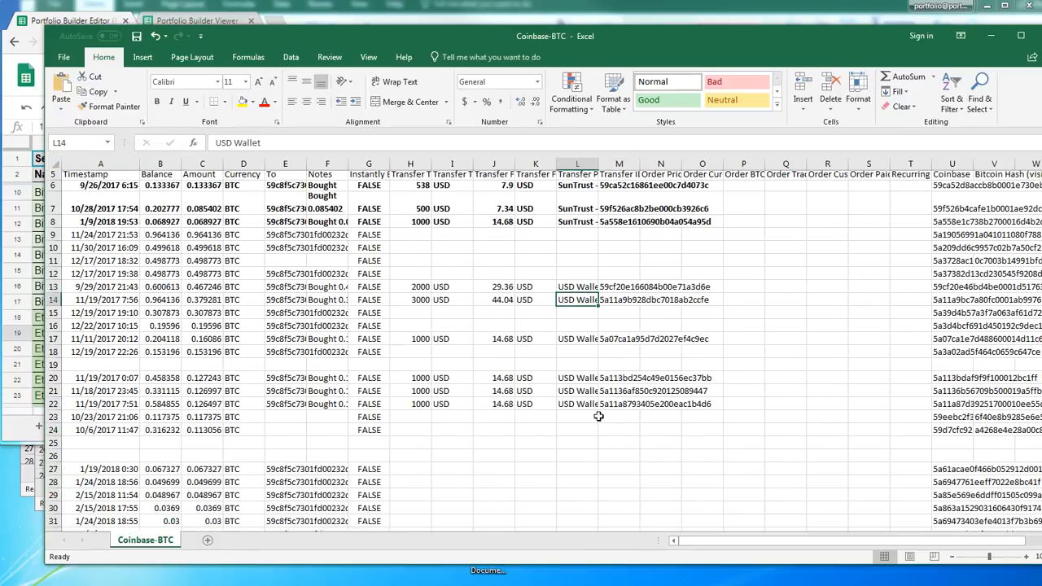
pyautogui.scroll(-4, 599, 413)
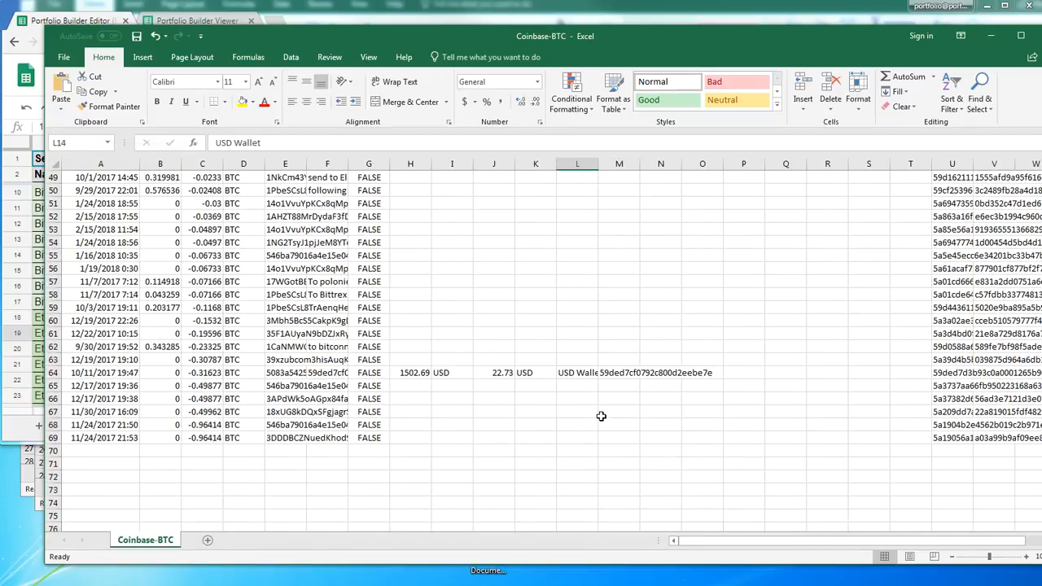
pyautogui.click(660, 477)
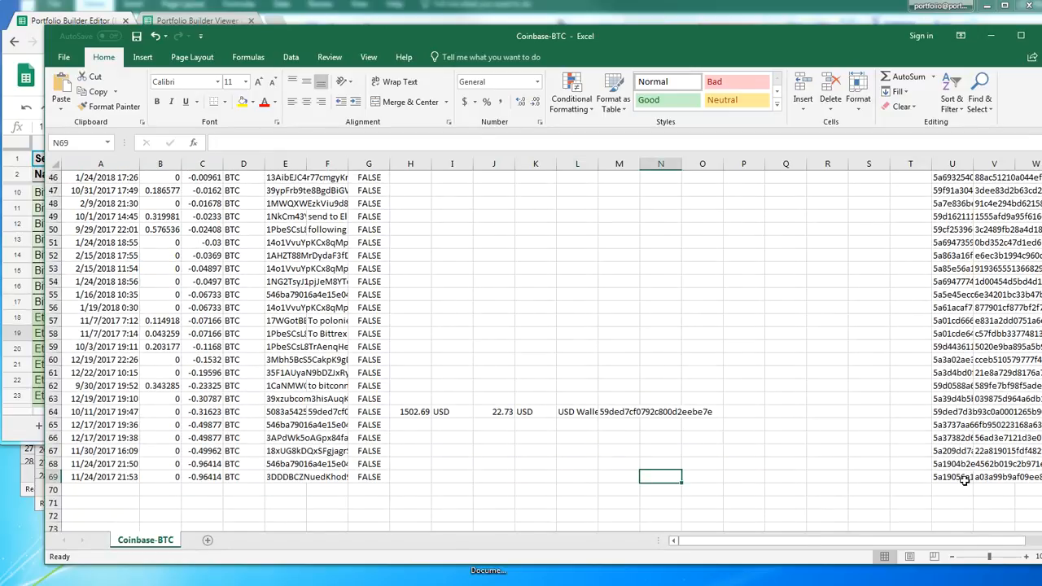
pyautogui.moveTo(1007, 476); pyautogui.dragTo(79, 244)
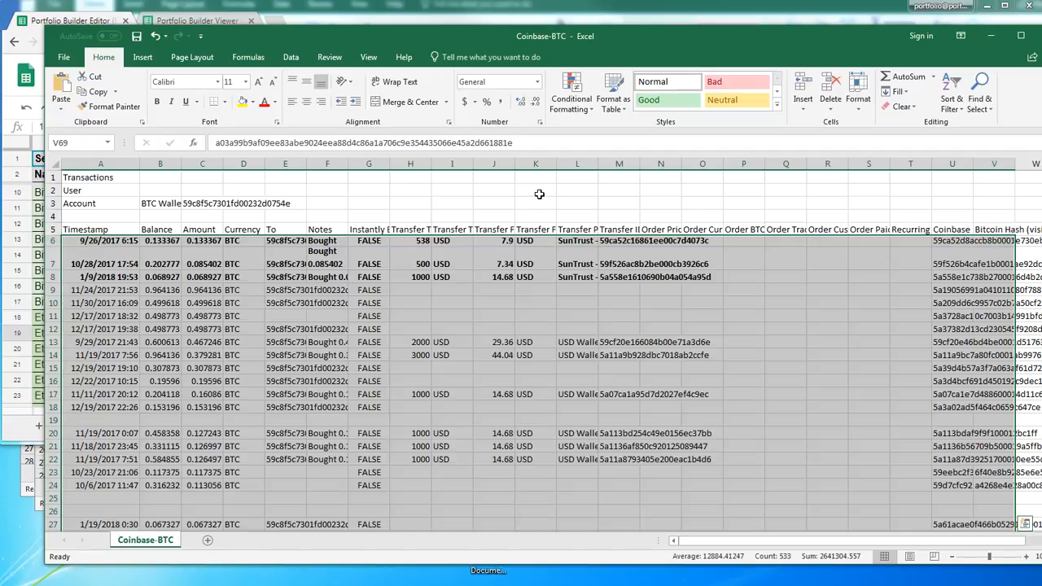
pyautogui.click(291, 59)
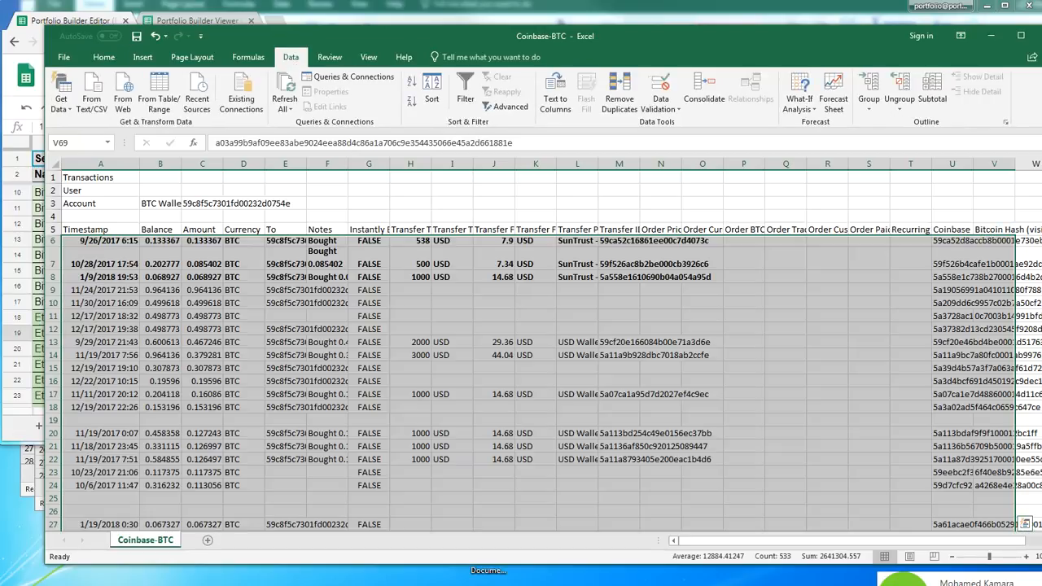
pyautogui.click(431, 90)
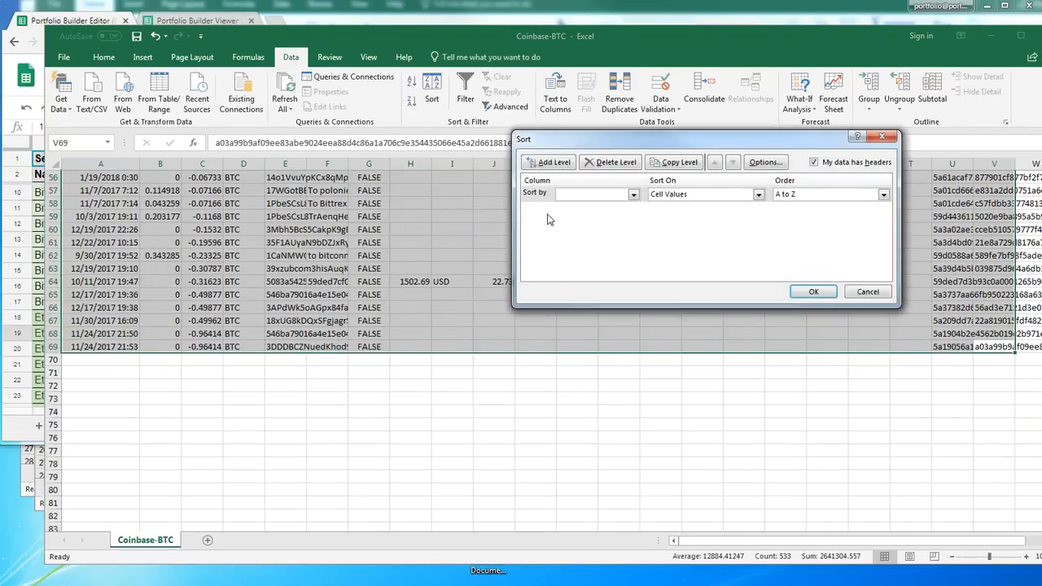
pyautogui.click(634, 195)
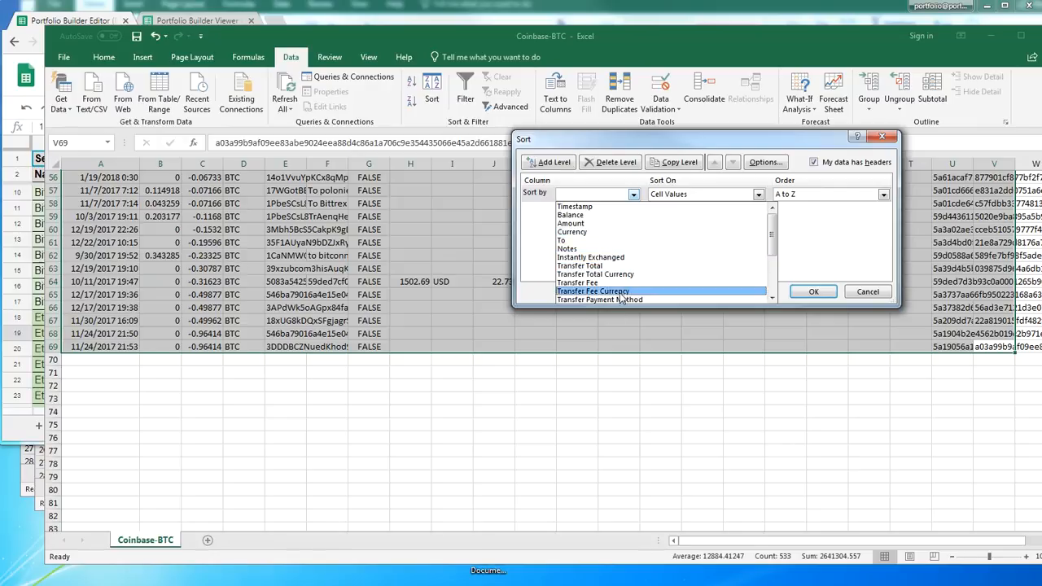
pyautogui.scroll(-1, 620, 299)
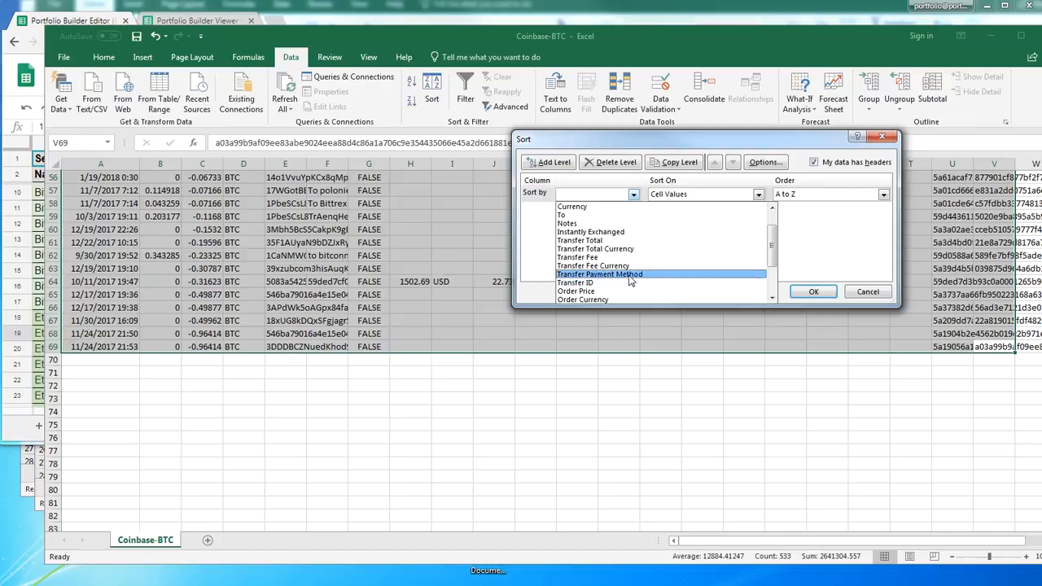
pyautogui.click(631, 277)
pyautogui.click(827, 291)
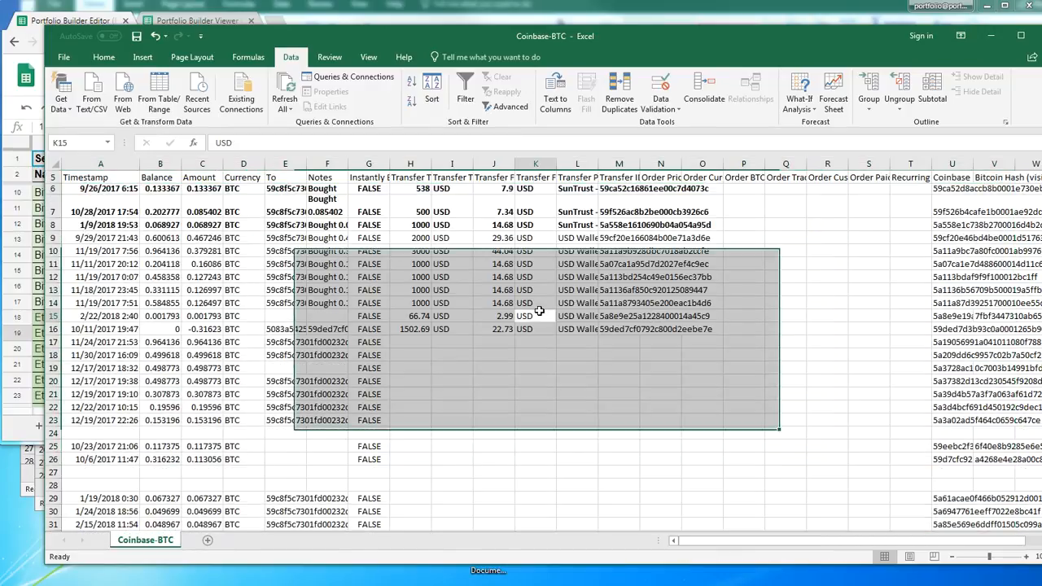
# Insert a blank row at row 17, directly beneath the USD Wallet transactions, and select its Transfer Total cell
pyautogui.click(553, 316)
pyautogui.scroll(2, 554, 317)
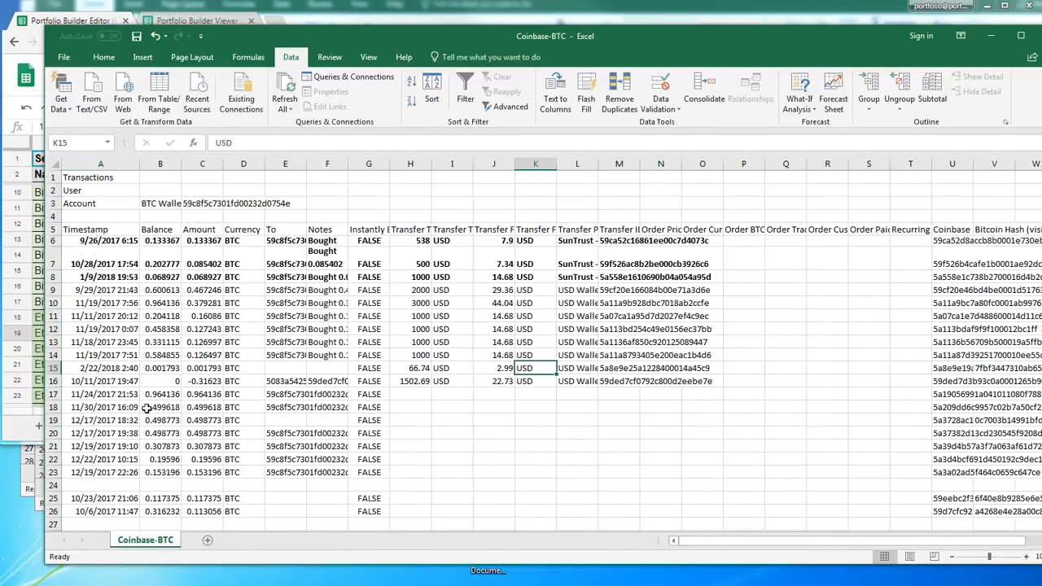
pyautogui.rightClick(52, 395)
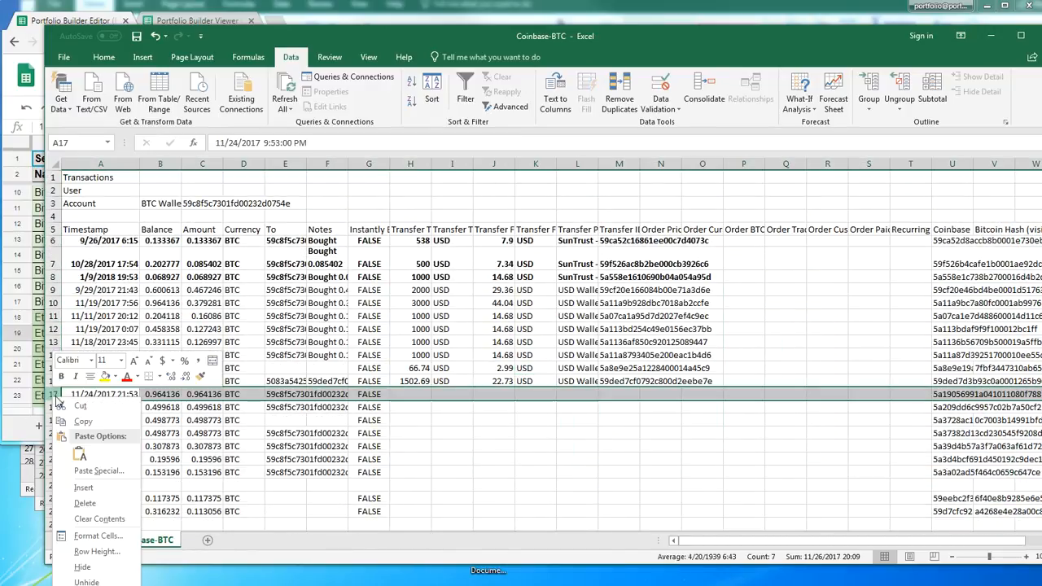
pyautogui.click(106, 492)
pyautogui.click(410, 394)
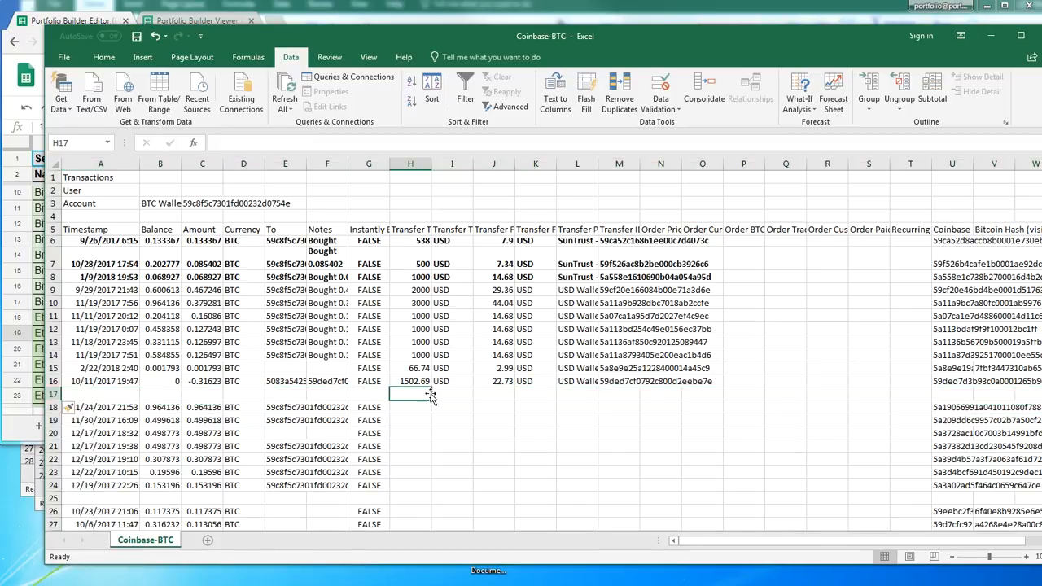
# Examine the timestamps and amounts of the last USD Wallet transactions in rows 15 and 16 to identify the latest date
pyautogui.click(116, 381)
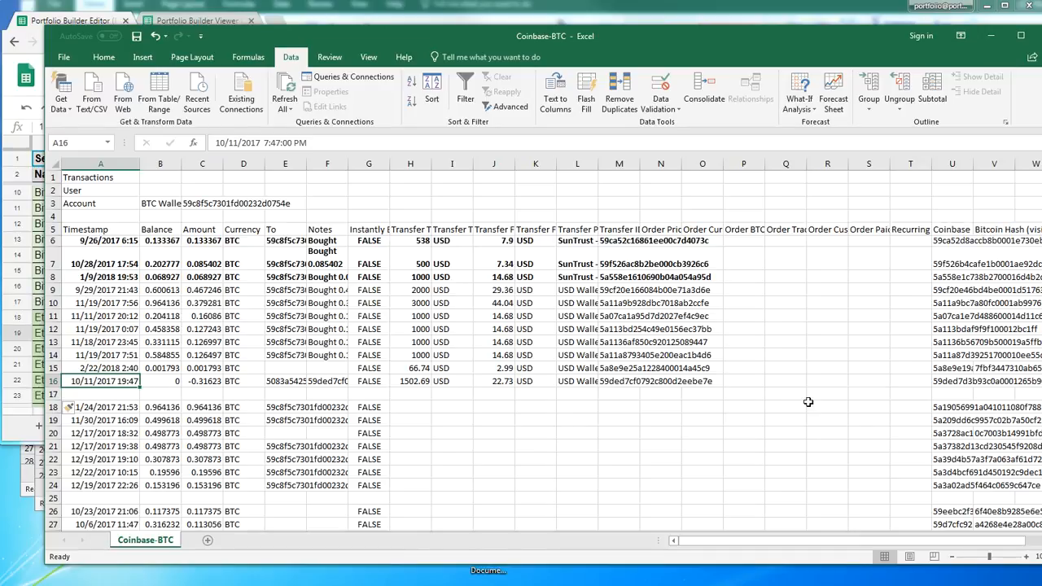
pyautogui.click(115, 366)
pyautogui.click(103, 396)
pyautogui.click(106, 369)
pyautogui.doubleClick(93, 368)
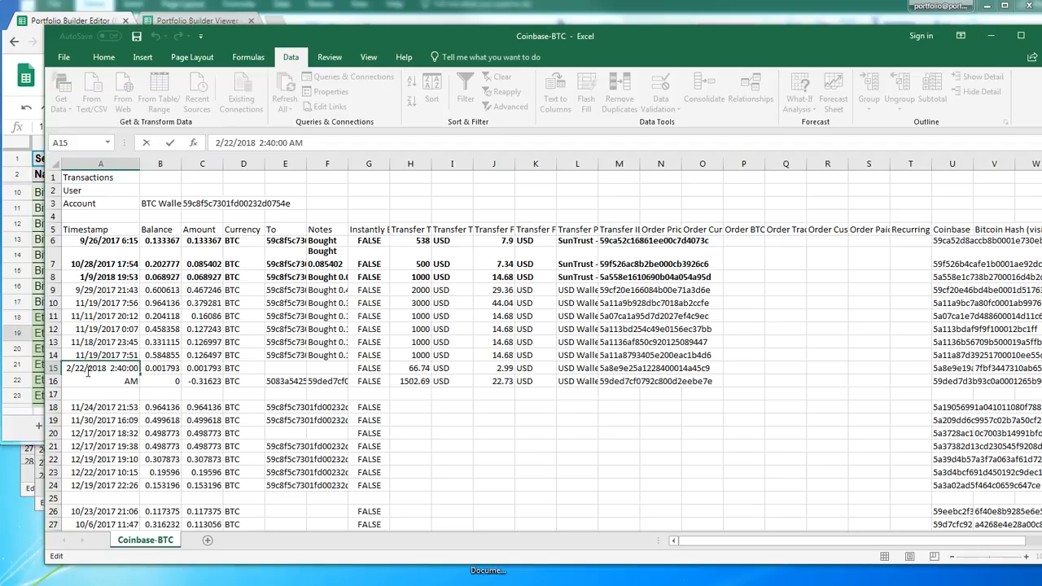
pyautogui.click(285, 393)
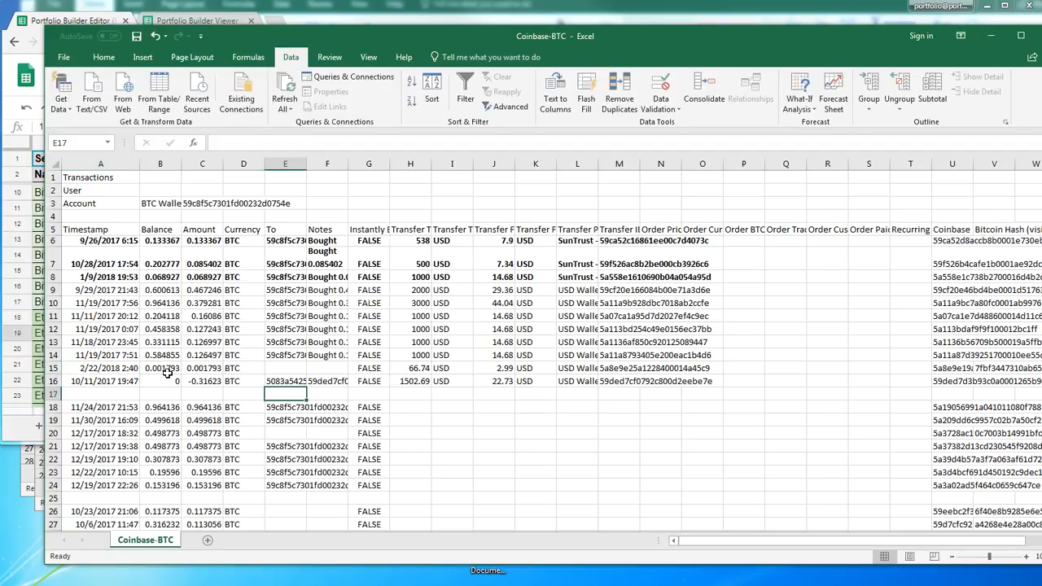
pyautogui.click(130, 379)
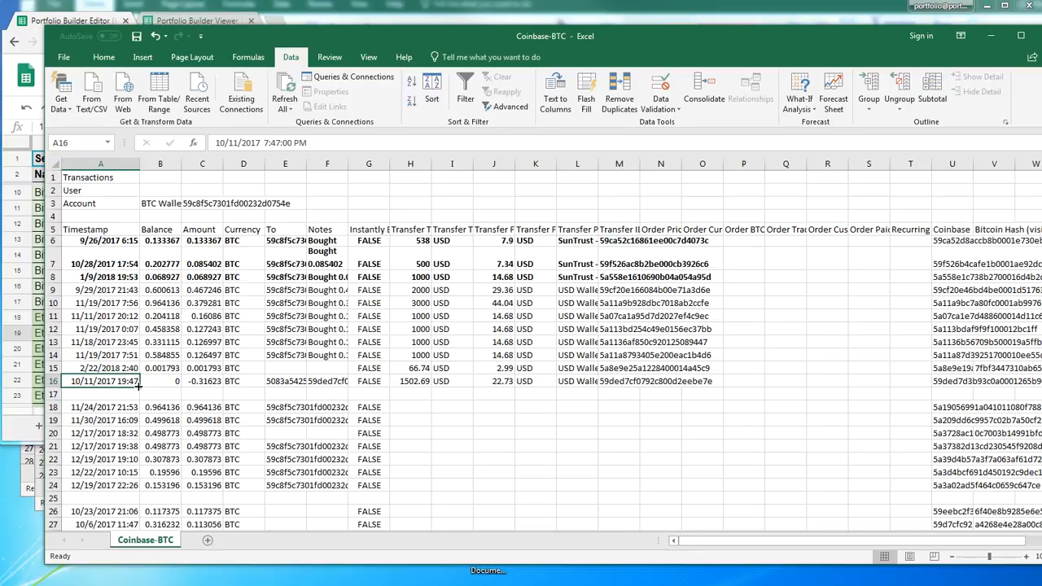
pyautogui.click(175, 404)
pyautogui.click(175, 392)
pyautogui.click(199, 381)
# Total the USD Wallet Bitcoin amounts in C17 with a SUM of C9:C16
pyautogui.click(203, 394)
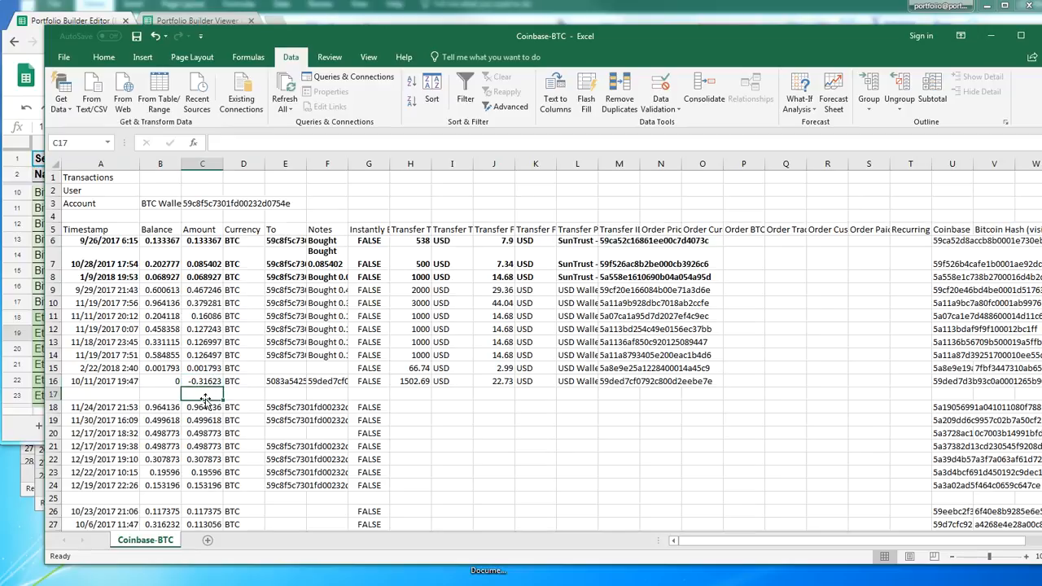
pyautogui.write('=sum(')
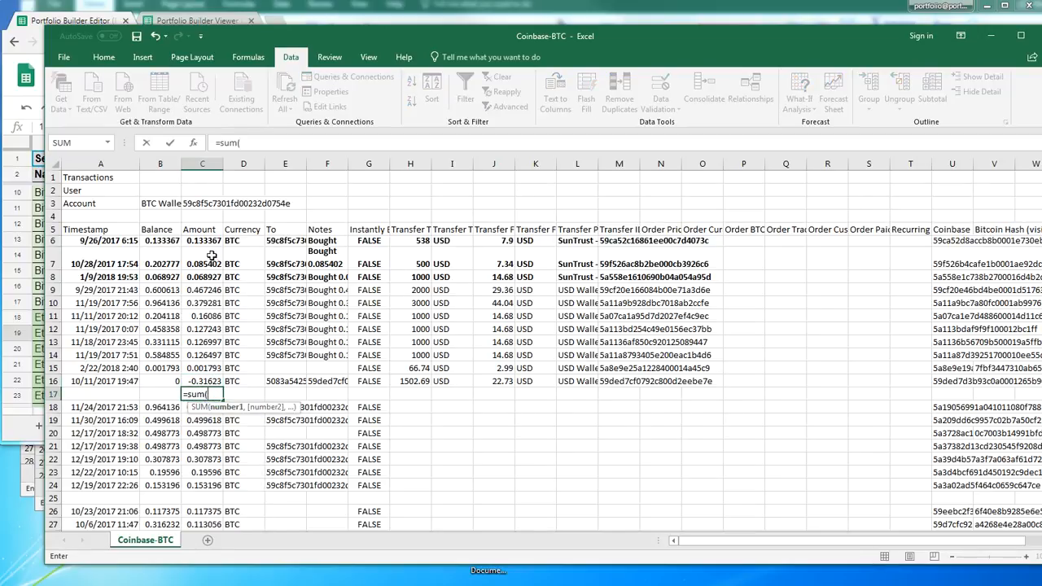
pyautogui.moveTo(206, 290); pyautogui.dragTo(208, 382)
pyautogui.press('Return')
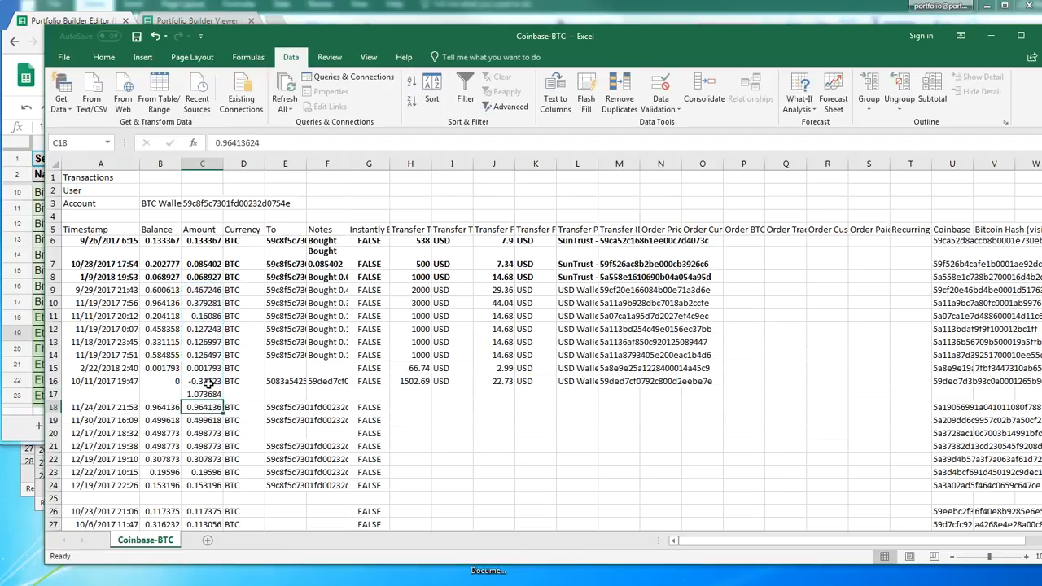
# Total the USD Wallet transfer totals in H17 with a SUM of H9:H16
pyautogui.click(419, 393)
pyautogui.write('=sum(')
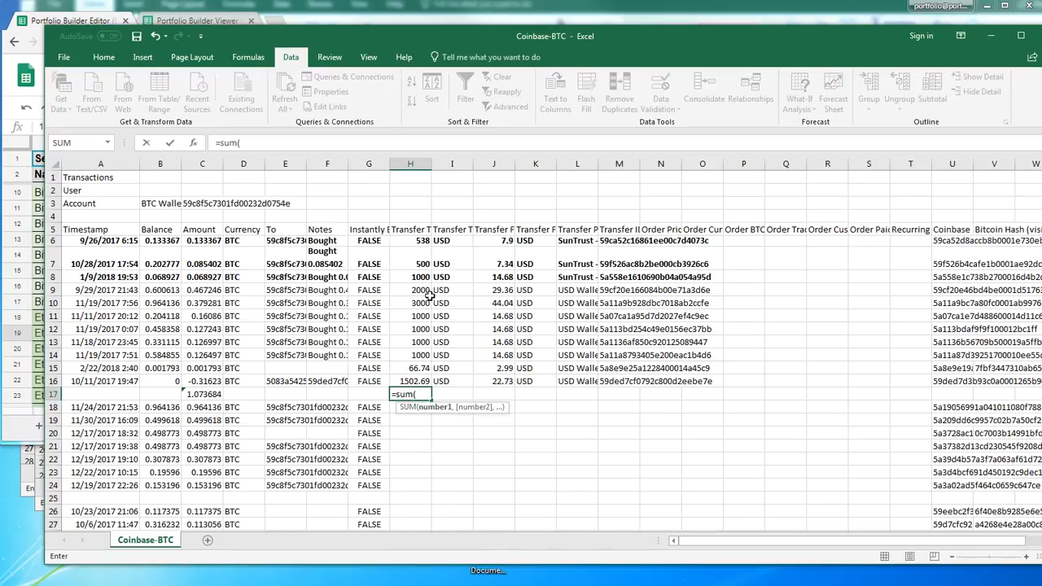
pyautogui.moveTo(419, 290); pyautogui.dragTo(414, 369)
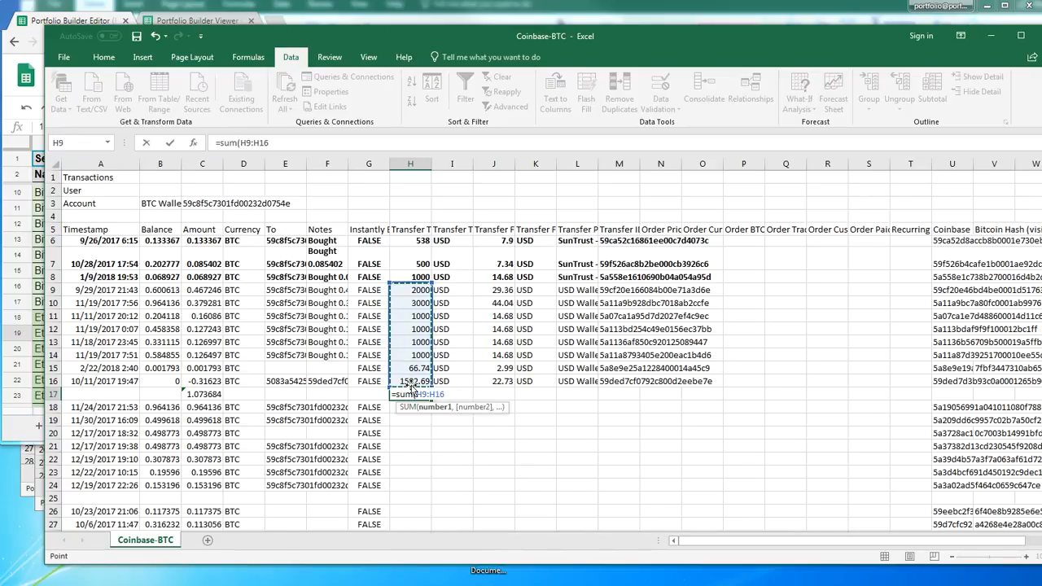
pyautogui.press('Return')
# Total the USD Wallet transfer fees in J17 with a SUM of J9:J16
pyautogui.click(492, 393)
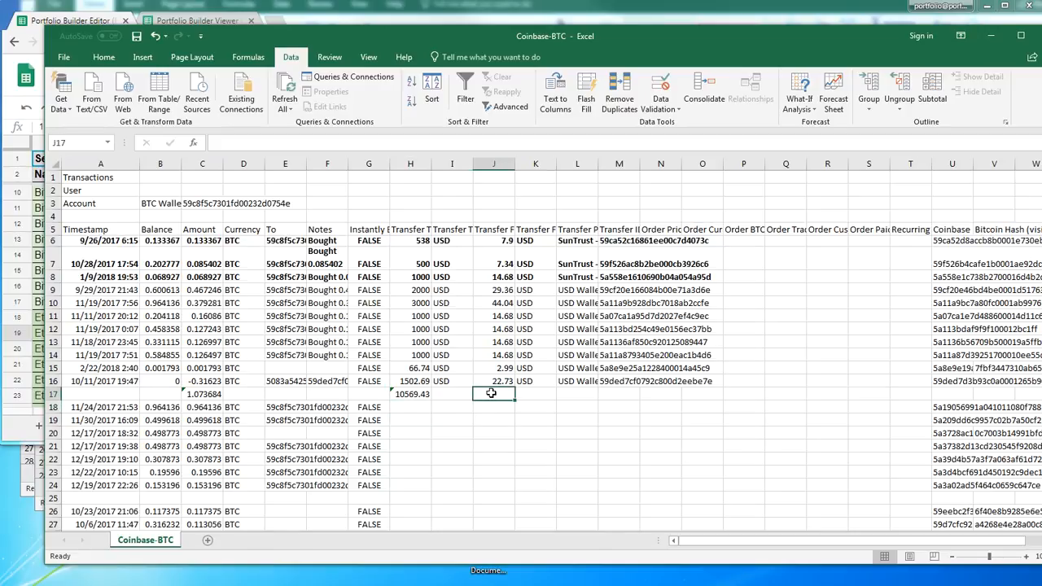
pyautogui.write('=sum(')
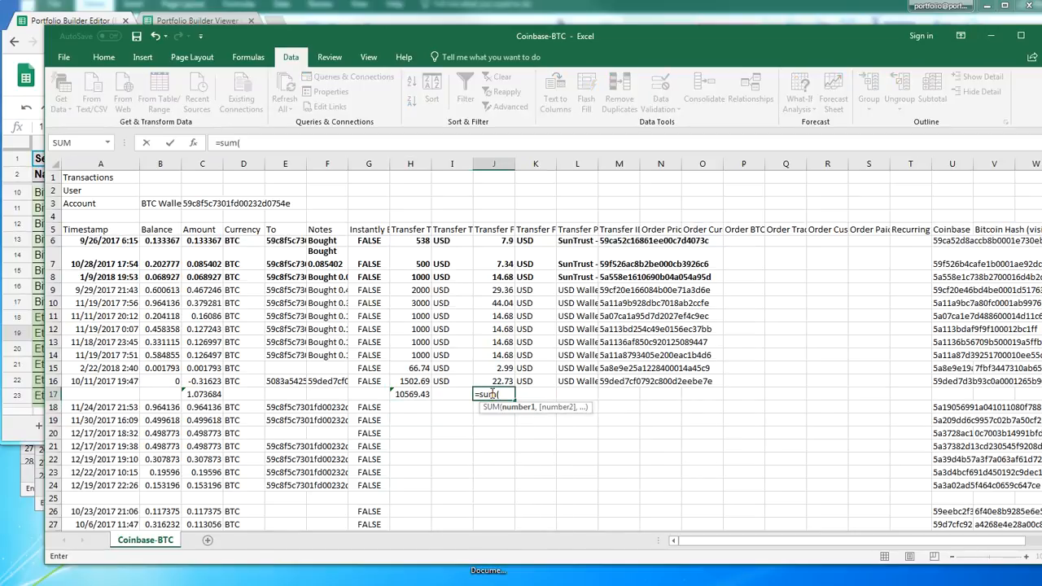
pyautogui.moveTo(501, 296); pyautogui.dragTo(494, 383)
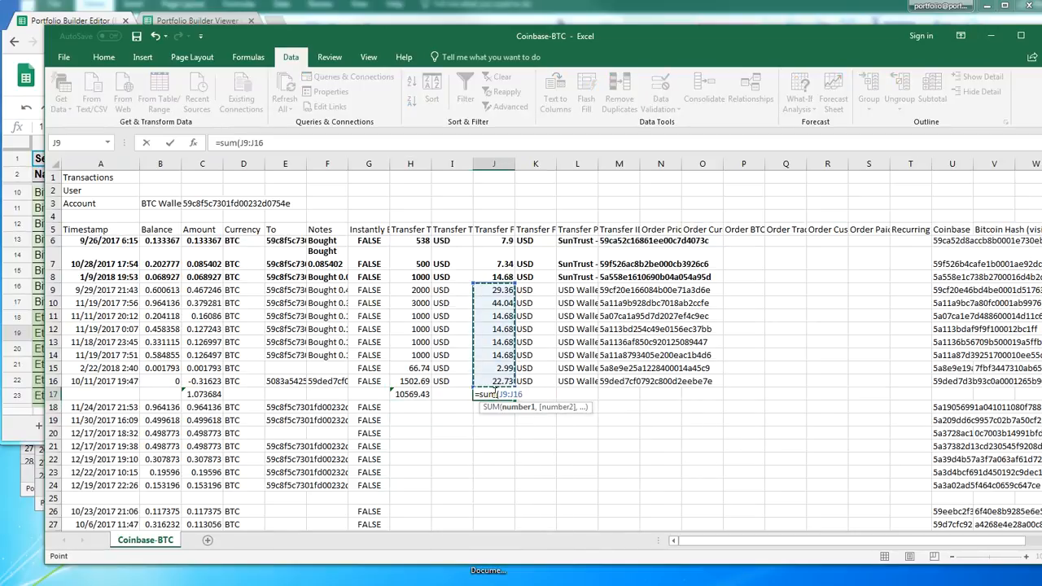
pyautogui.press('Return')
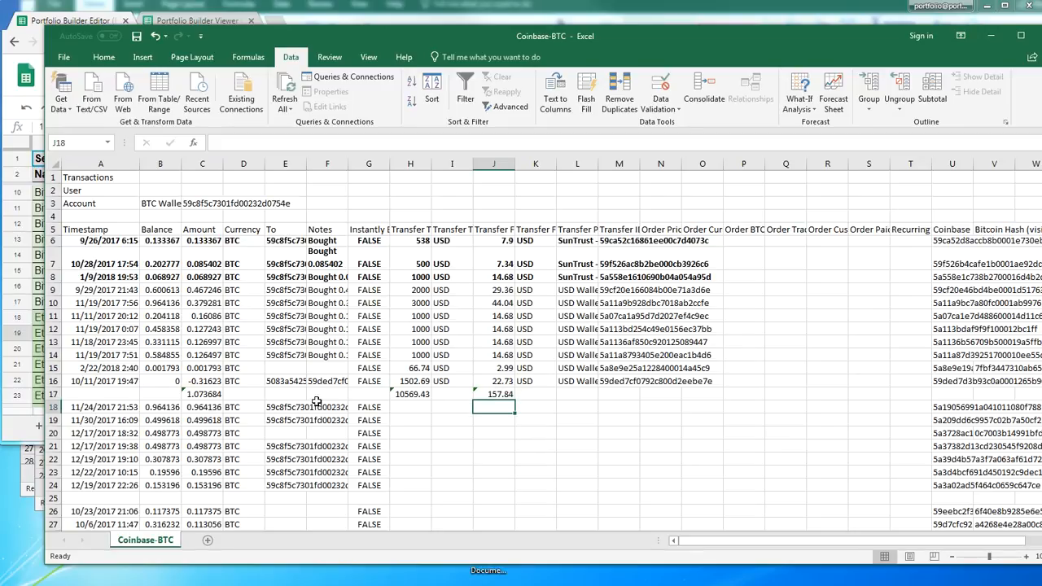
# Check the three sums in row 17 and enter 2/22/2018 as that row's Timestamp in A17
pyautogui.click(205, 396)
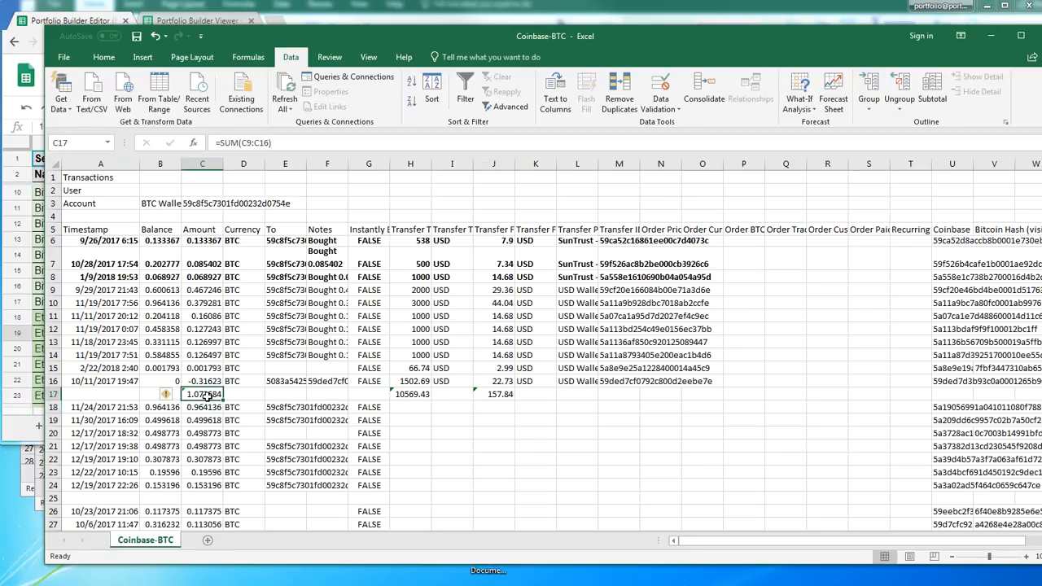
pyautogui.click(405, 393)
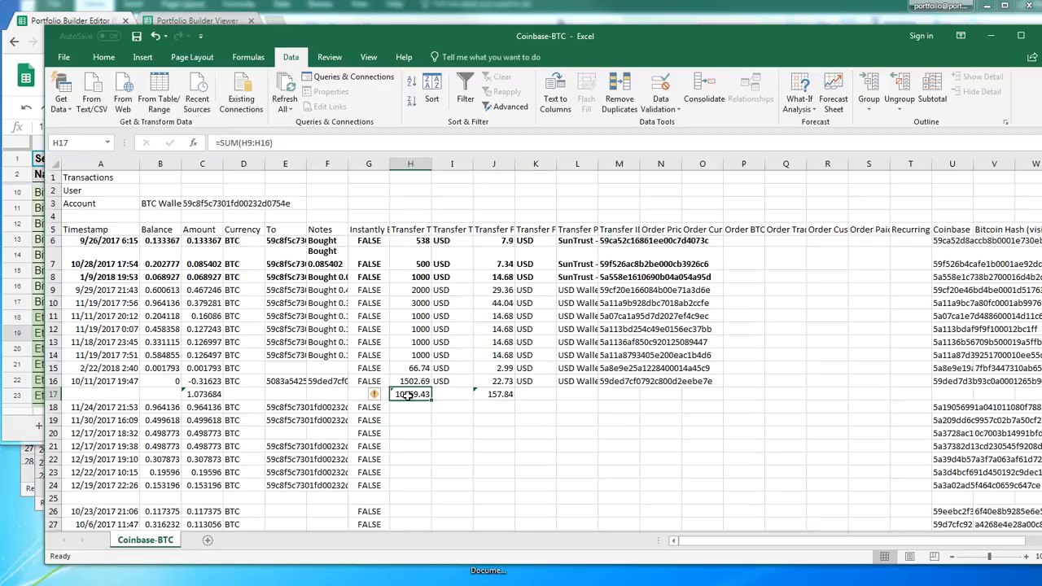
pyautogui.click(506, 395)
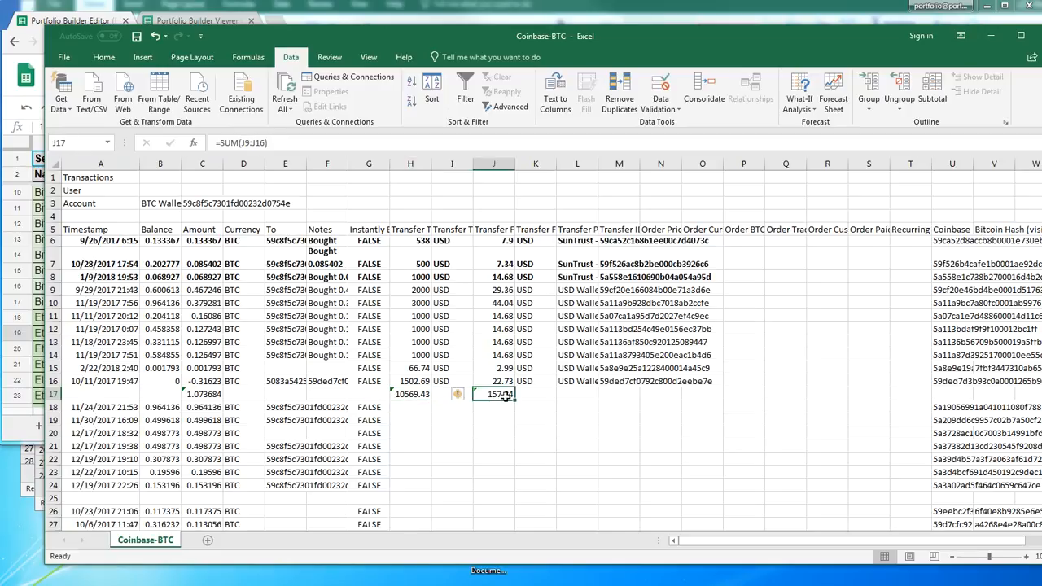
pyautogui.click(79, 396)
pyautogui.write('2/22/2')
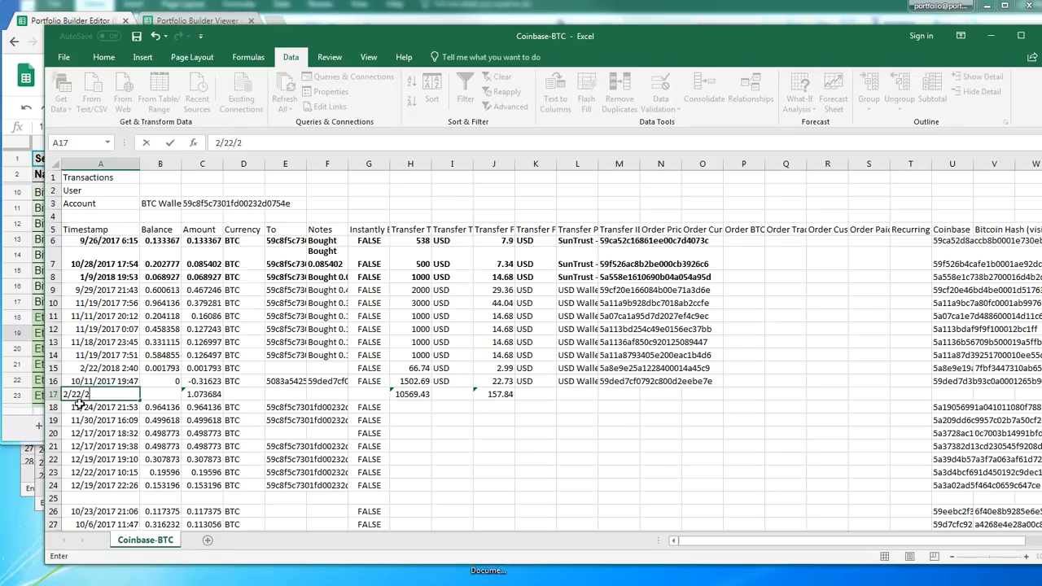
pyautogui.write('018')
pyautogui.press('Return')
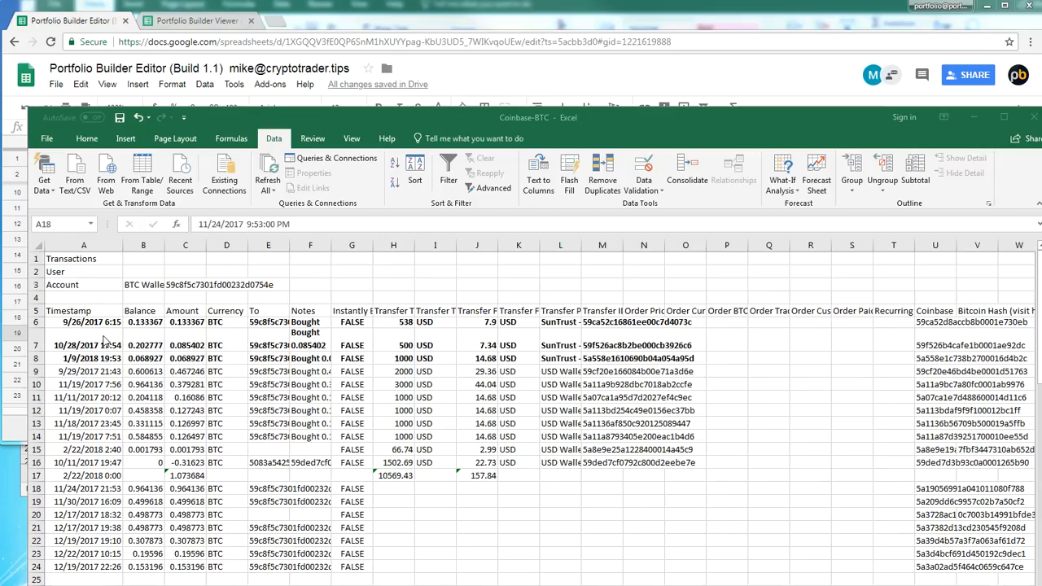
# Move the column headings from row 5 up to row 1, replacing that row's contents
pyautogui.click(33, 310)
pyautogui.click(33, 310)
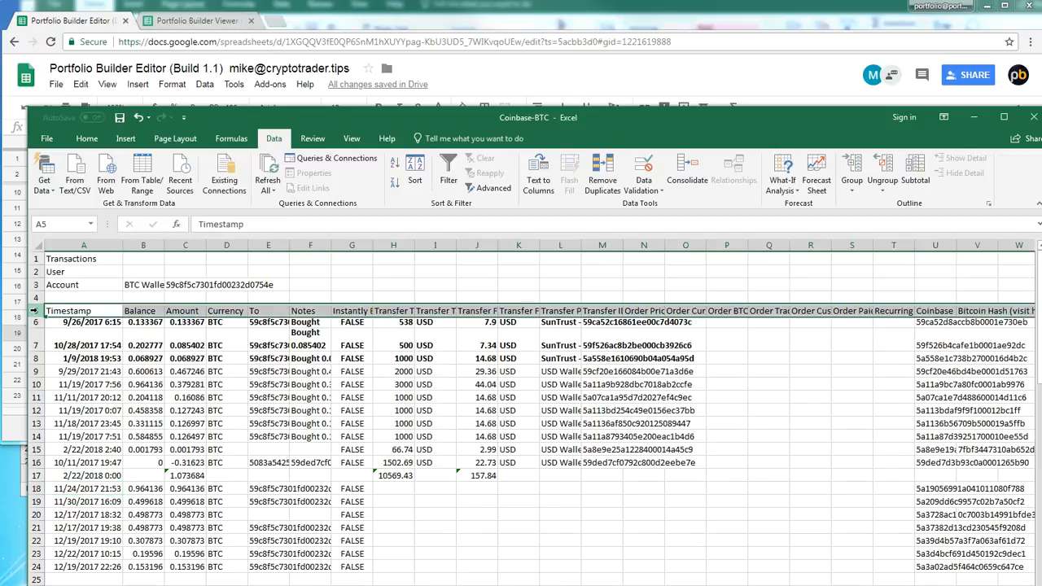
pyautogui.moveTo(33, 310); pyautogui.dragTo(34, 257)
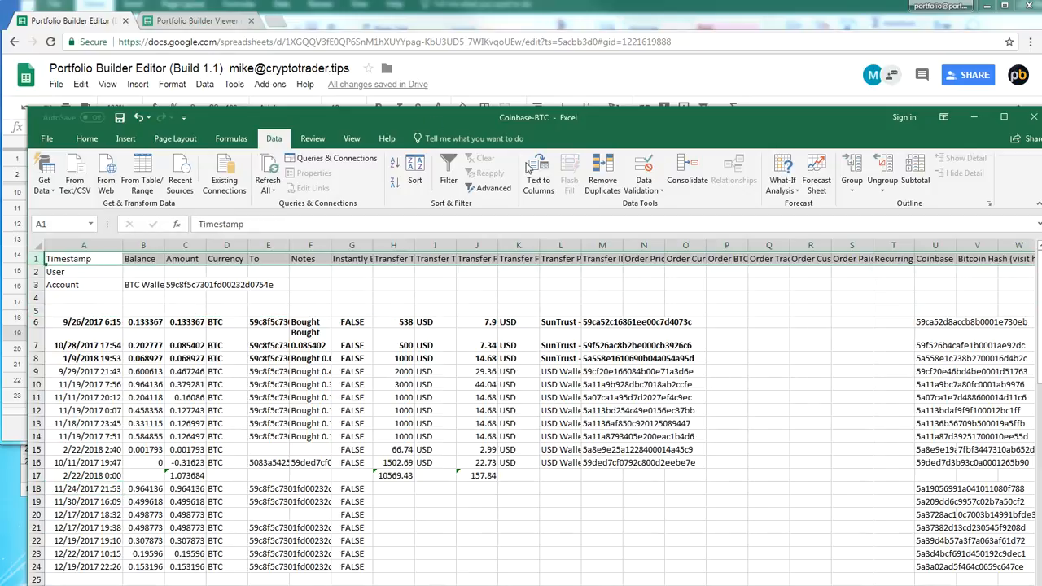
# Freeze the top row so the column headings stay in view
pyautogui.click(352, 138)
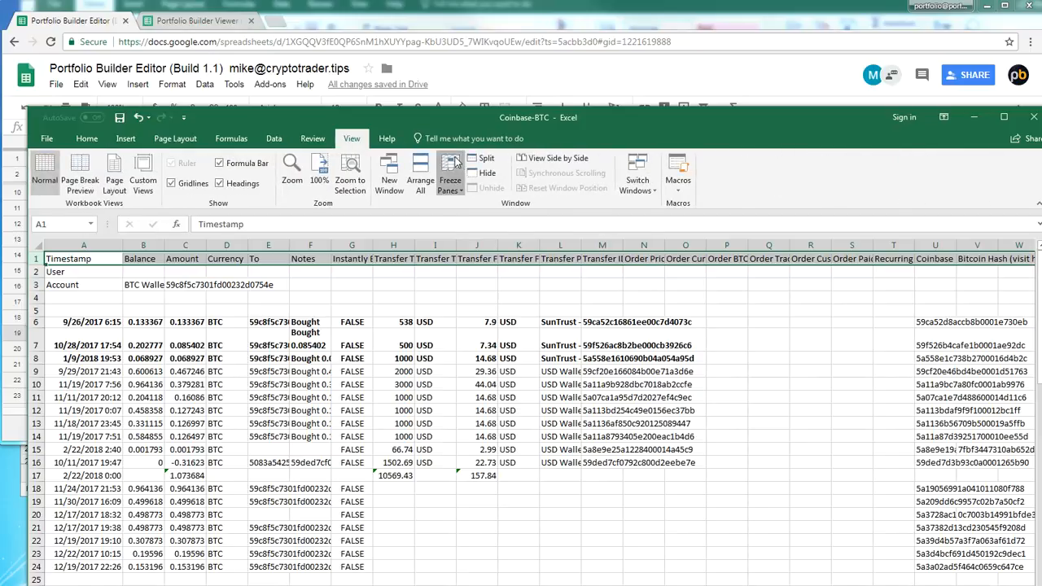
pyautogui.click(449, 174)
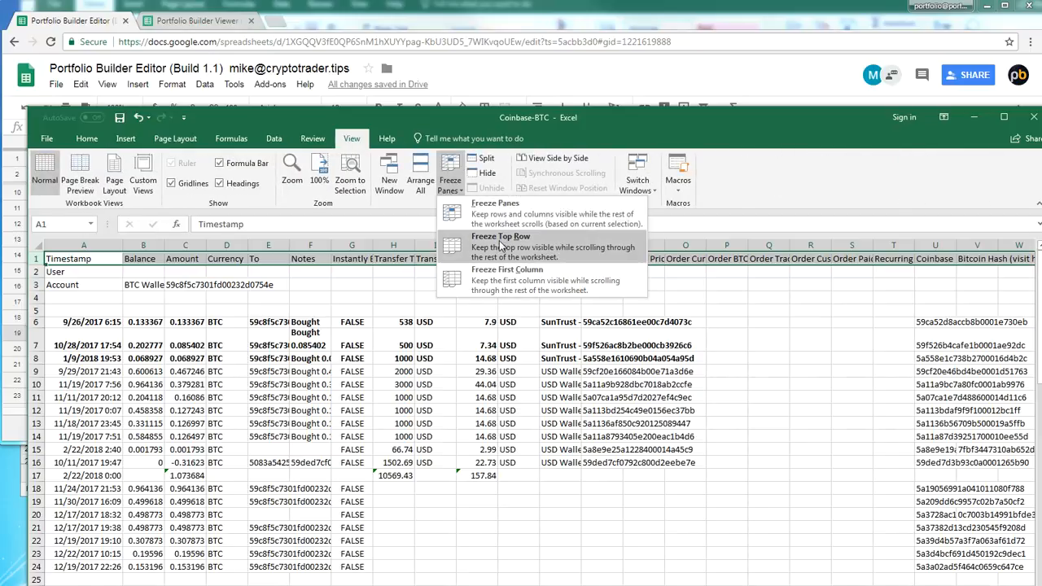
pyautogui.click(500, 245)
pyautogui.click(462, 305)
# Bring row 17 directly under the headings and move the Coinbase-BTC window down below the Portfolio Builder Editor sheet
pyautogui.scroll(-4, 461, 305)
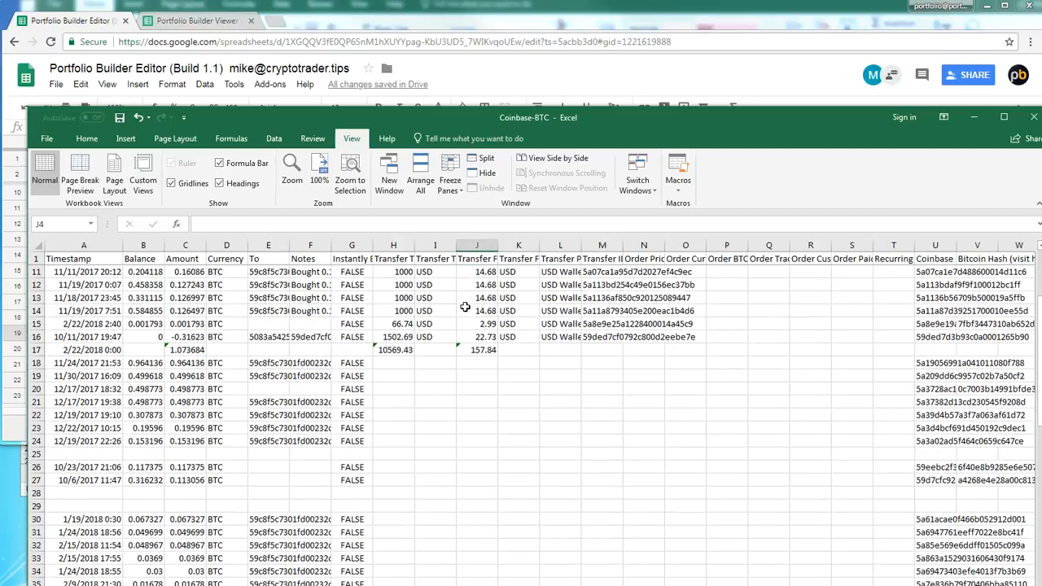
pyautogui.scroll(-1, 464, 315)
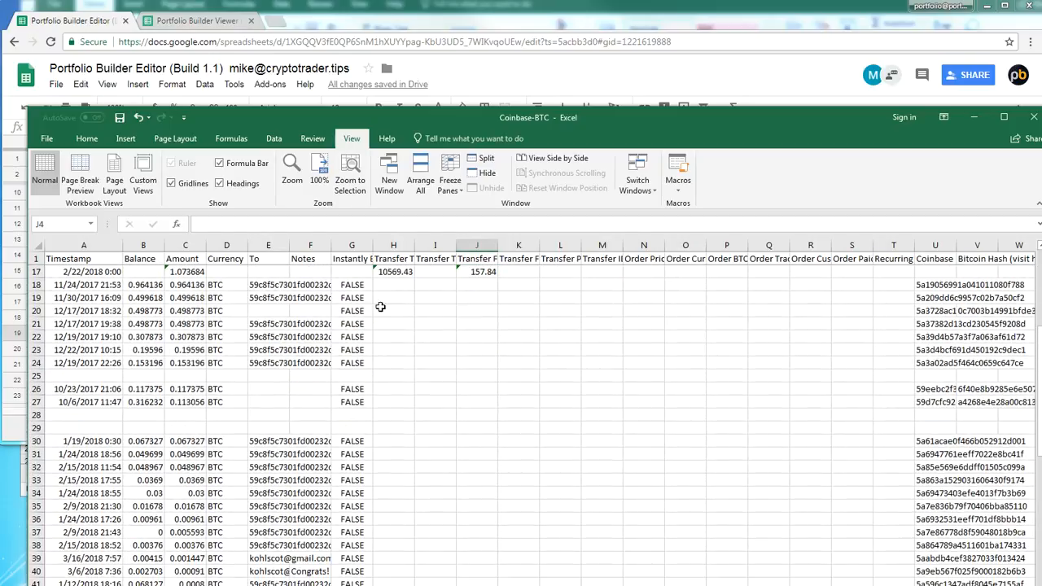
pyautogui.moveTo(331, 118); pyautogui.dragTo(322, 409)
# Switch to the Portfolio Builder Editor and enter coinbase as the Location of the first Bitcoin row on USDT Selling
pyautogui.click(200, 349)
pyautogui.scroll(2, 265, 348)
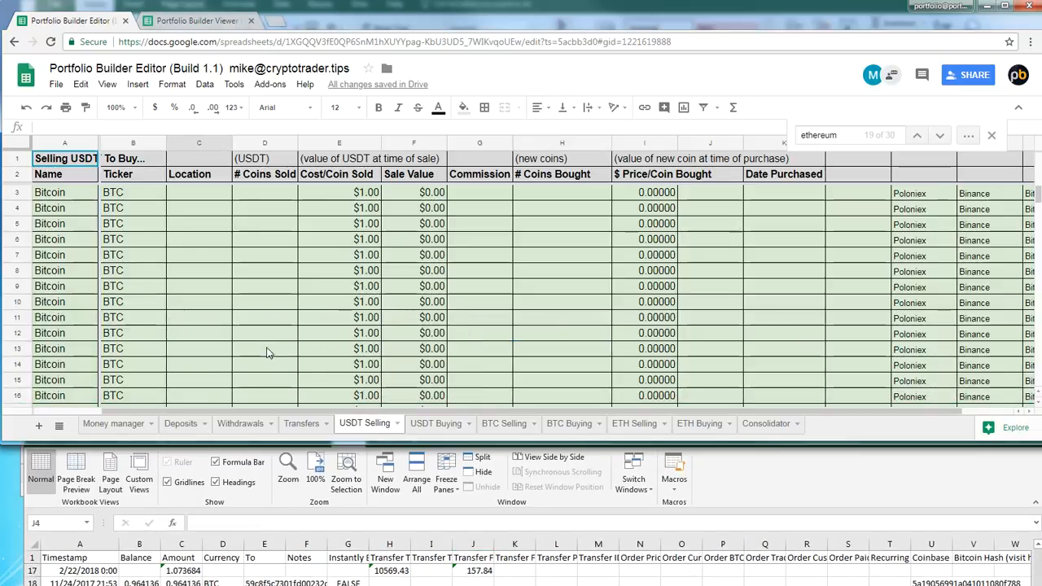
pyautogui.click(200, 194)
pyautogui.write('c')
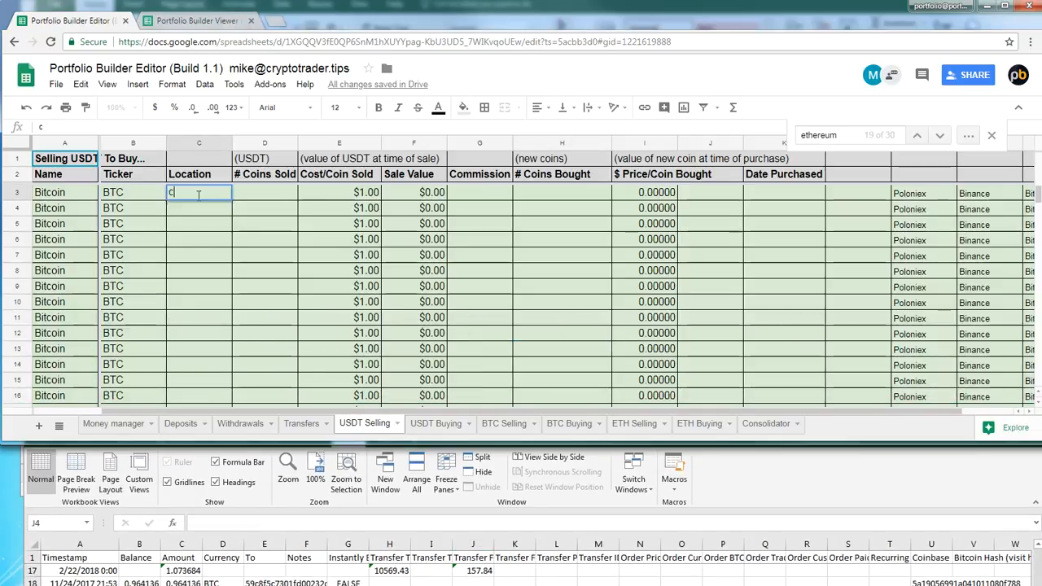
pyautogui.write('oinbase')
pyautogui.press('Return')
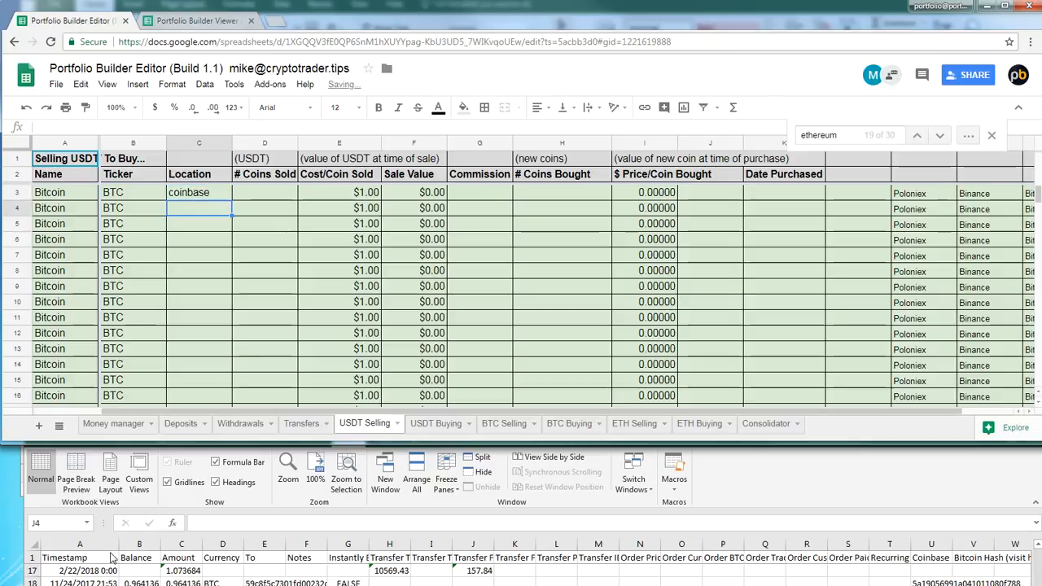
# Copy the Bitcoin amount total from C17 of Coinbase-BTC into # Coins Bought of the first Bitcoin row as 1.07368389
pyautogui.click(165, 571)
pyautogui.hotkey('ctrl', 'c')
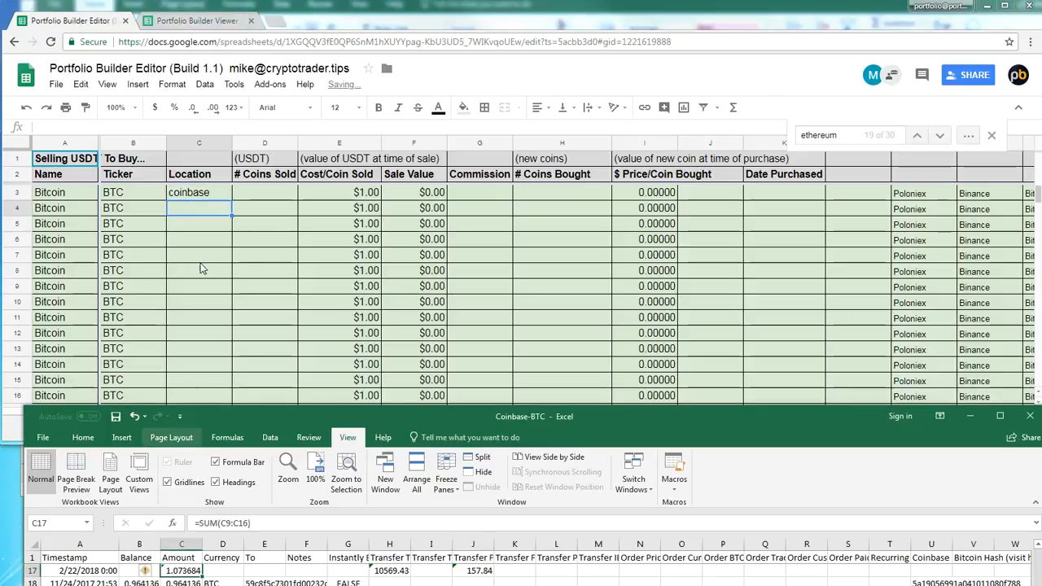
pyautogui.click(570, 189)
pyautogui.doubleClick(571, 190)
pyautogui.hotkey('ctrl', 'v')
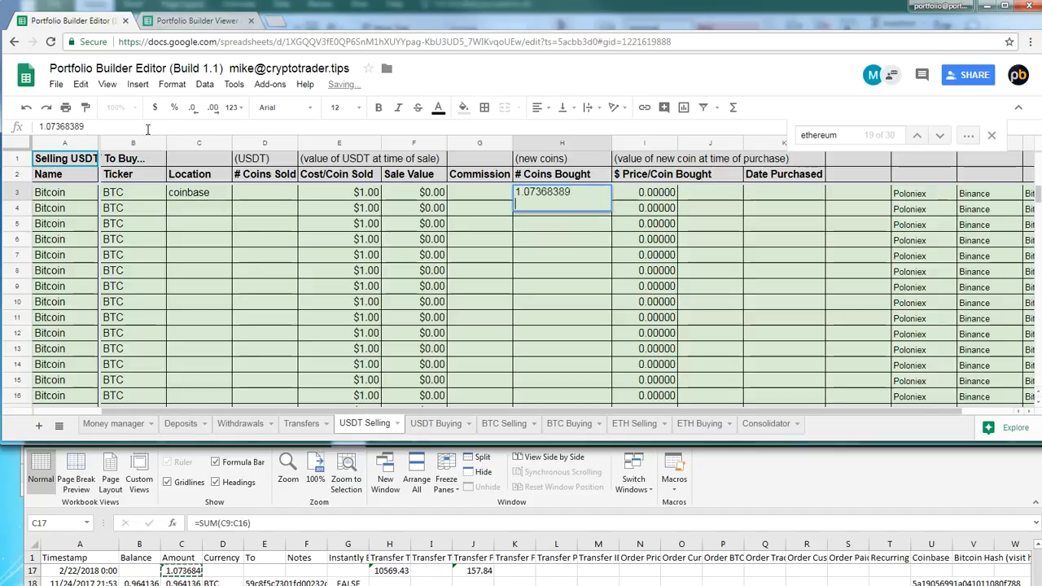
pyautogui.press('Return')
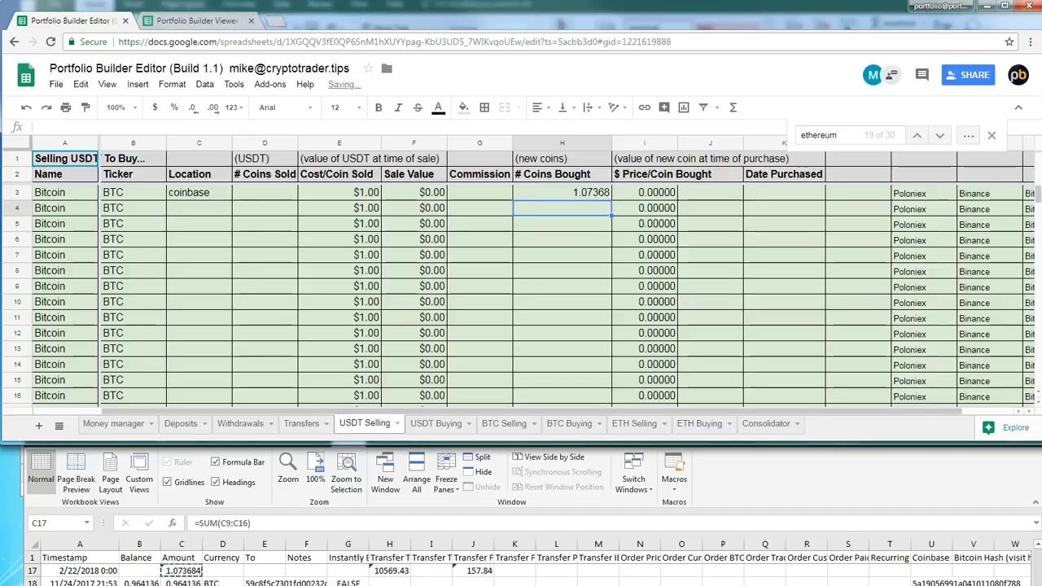
# Copy the 10569.43 transfer total from H17 of Coinbase-BTC into # Coins Sold of the first Bitcoin row
pyautogui.click(395, 570)
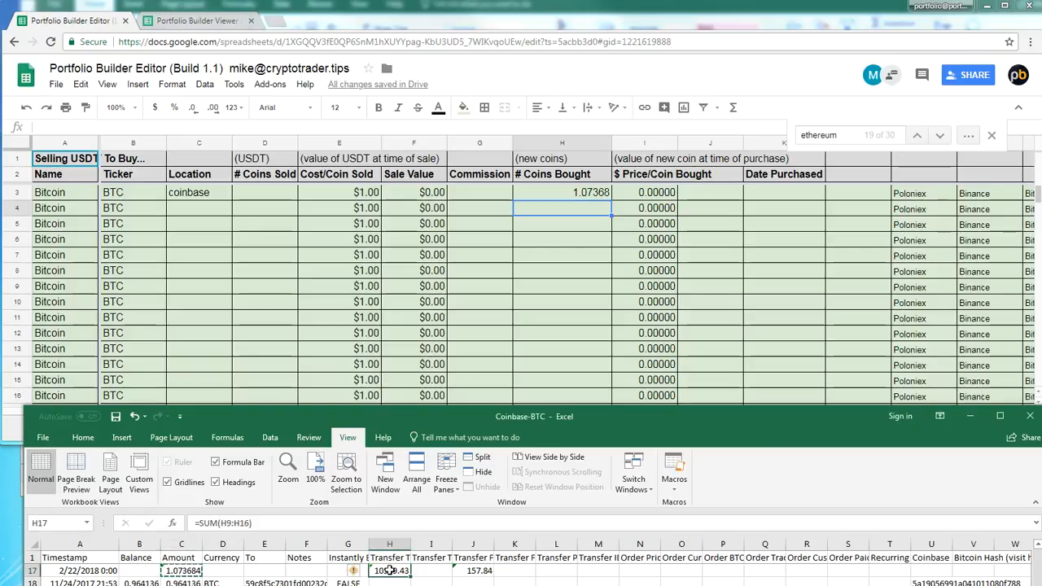
pyautogui.hotkey('ctrl', 'c')
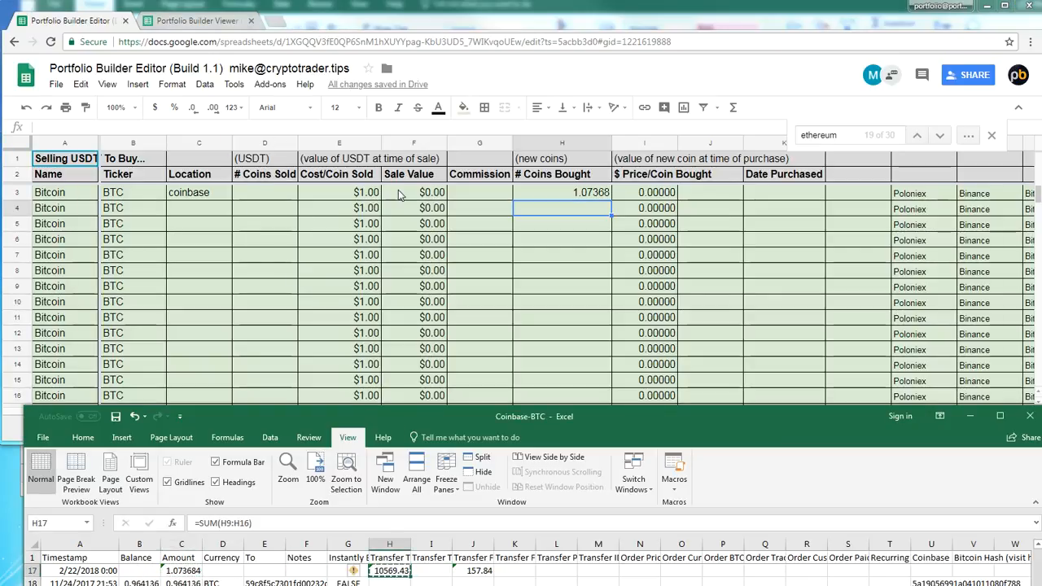
pyautogui.click(272, 196)
pyautogui.hotkey('ctrl', 'v')
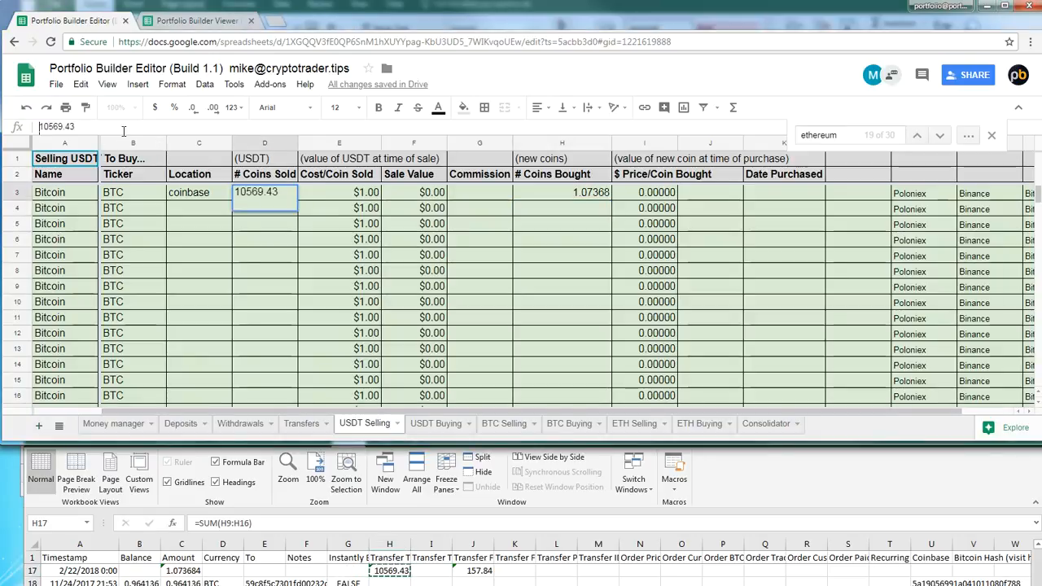
# Copy 10569.43 from # Coins Sold into Sale Value of the first Bitcoin row, replacing its formula
pyautogui.hotkey('ctrl', 'a')
pyautogui.hotkey('ctrl', 'c')
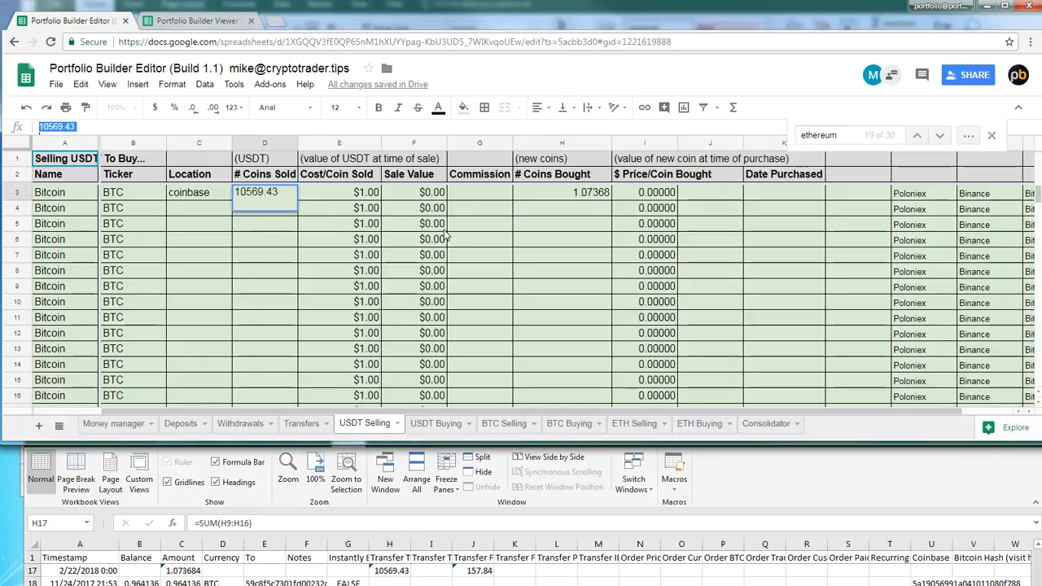
pyautogui.doubleClick(427, 193)
pyautogui.hotkey('ctrl', 'a')
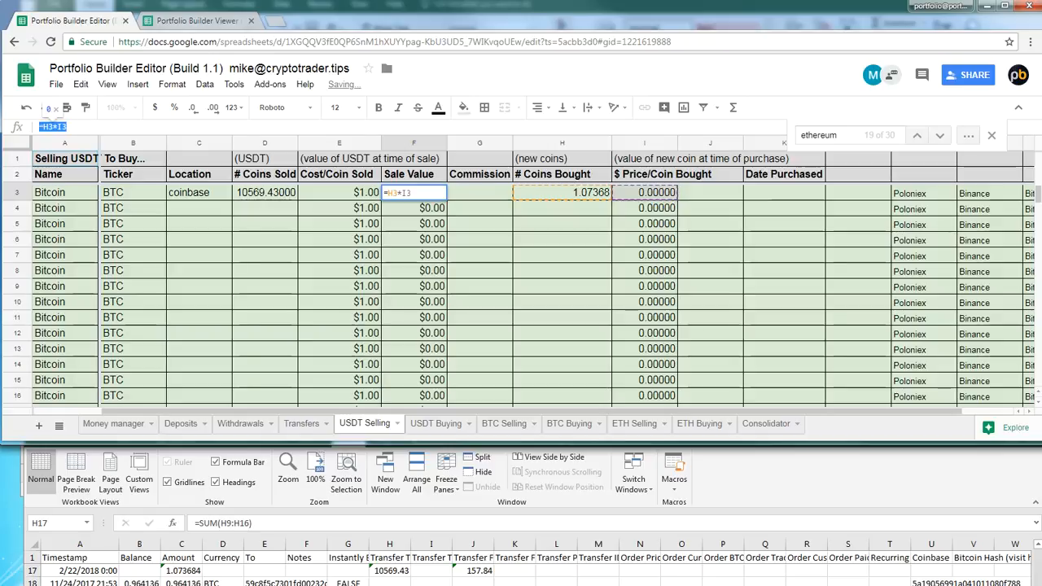
pyautogui.hotkey('ctrl', 'v')
pyautogui.click(570, 218)
# Calculate $ Price/Coin Bought of the first Bitcoin row as Sale Value divided by # Coins Bought, with =F3/H3
pyautogui.click(635, 195)
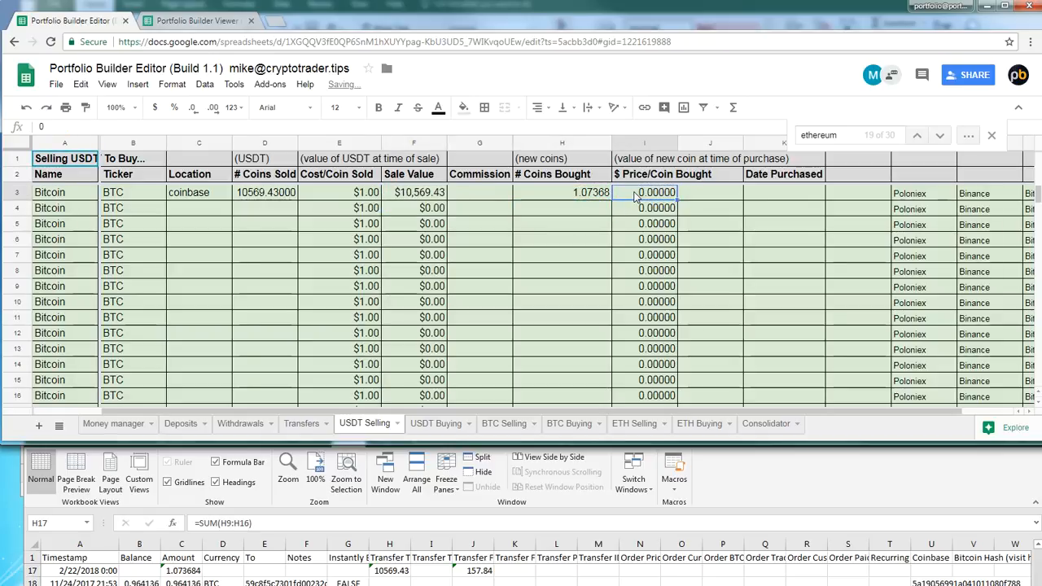
pyautogui.write('=')
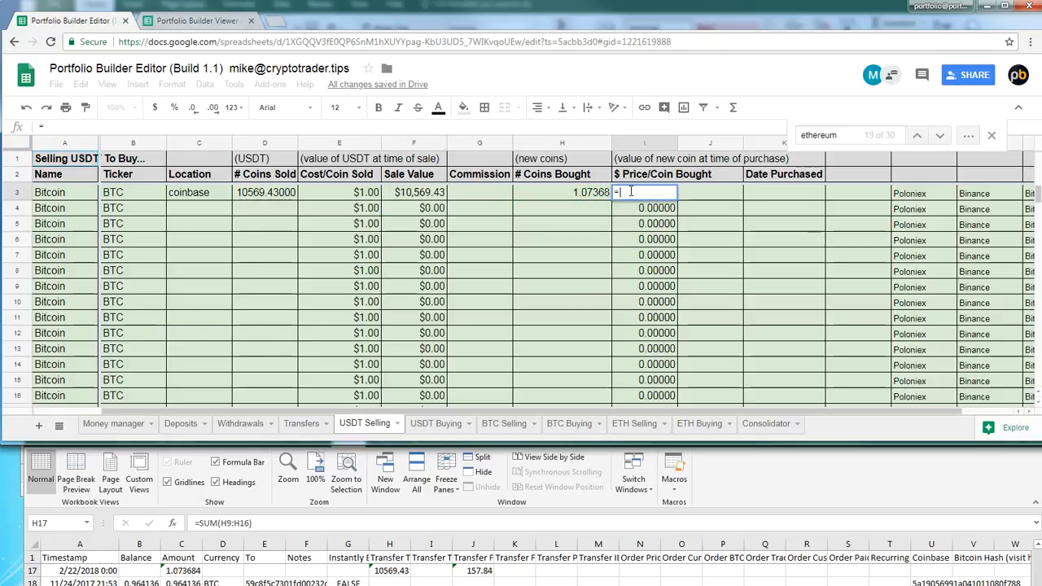
pyautogui.click(415, 193)
pyautogui.write('/')
pyautogui.click(586, 193)
pyautogui.press('Return')
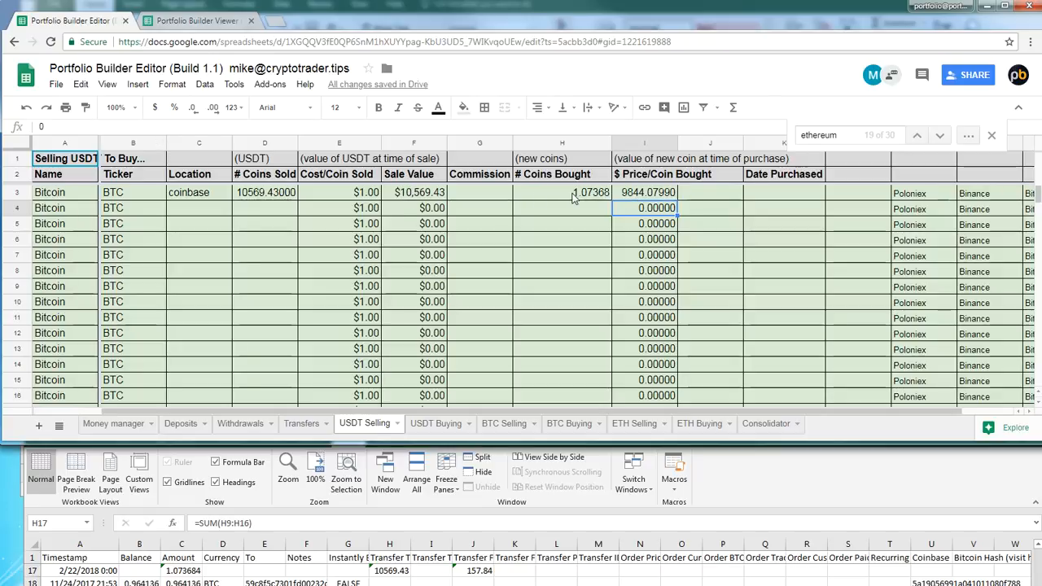
pyautogui.click(628, 198)
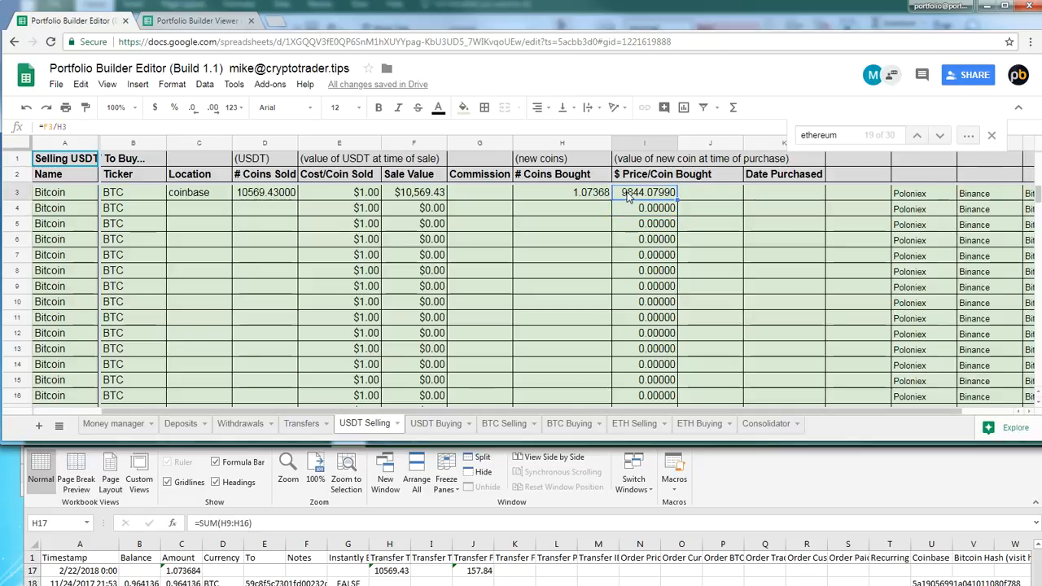
# Copy the date 2/22/2018 without its time from A17 of Coinbase-BTC into Date Purchased of the first Bitcoin row
pyautogui.click(101, 570)
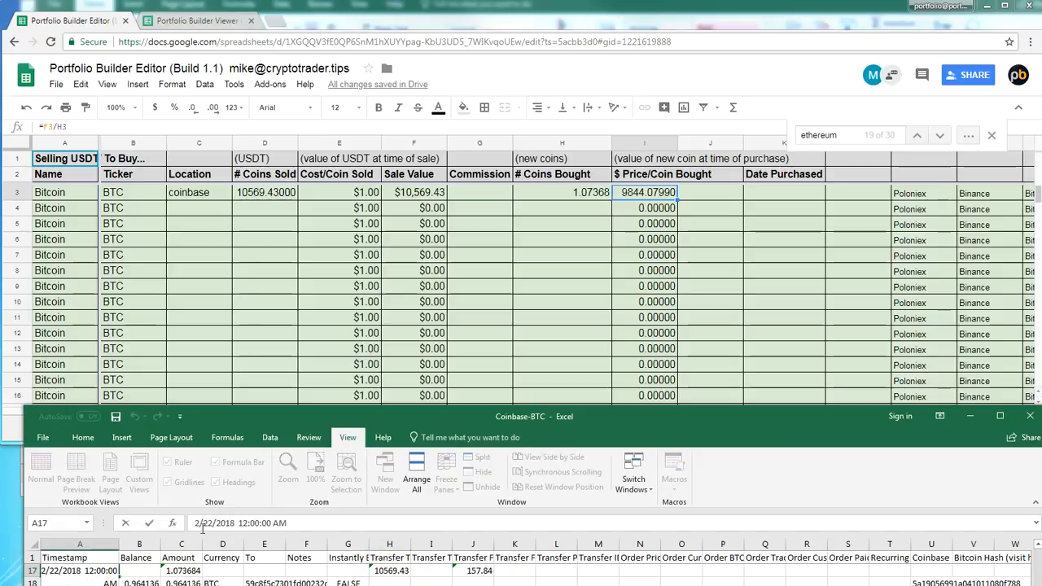
pyautogui.moveTo(237, 522); pyautogui.dragTo(193, 522)
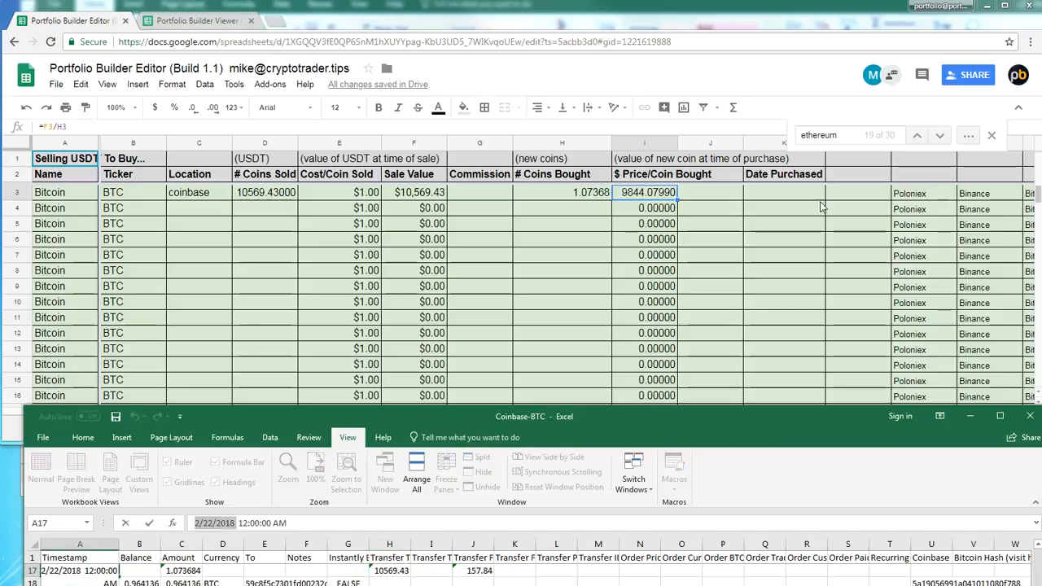
pyautogui.click(792, 195)
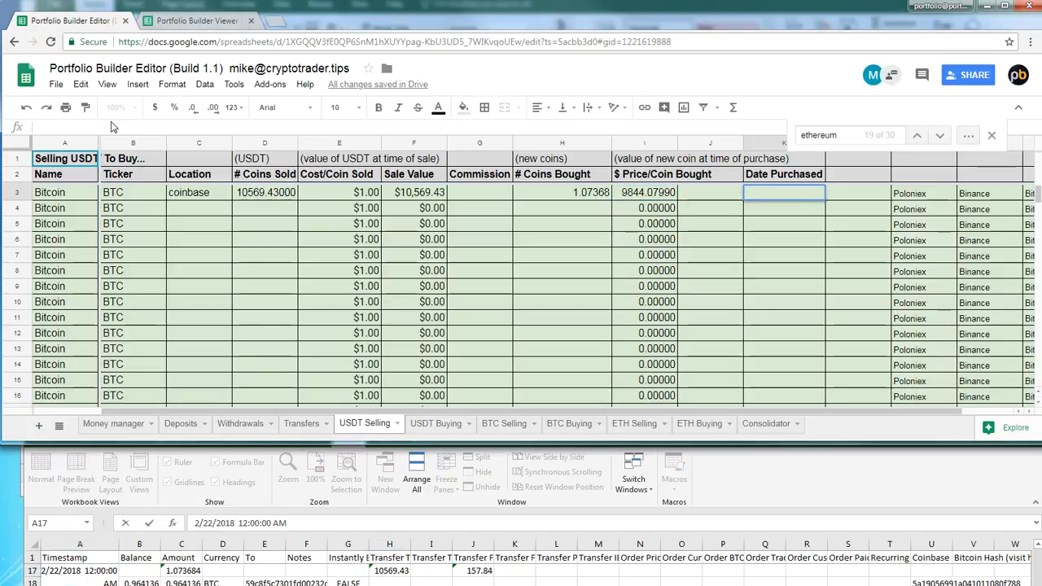
pyautogui.hotkey('ctrl', 'v')
# Add "note: bought most of these coins on nov 2017 and summarized in my sheet" beside the first Bitcoin row's purchase date
pyautogui.click(847, 195)
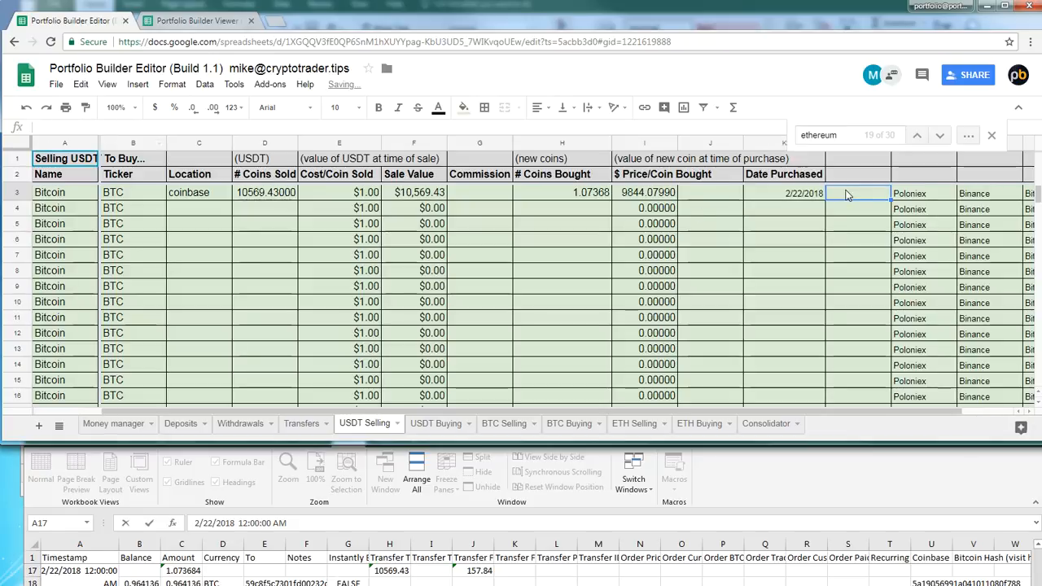
pyautogui.write('note: b')
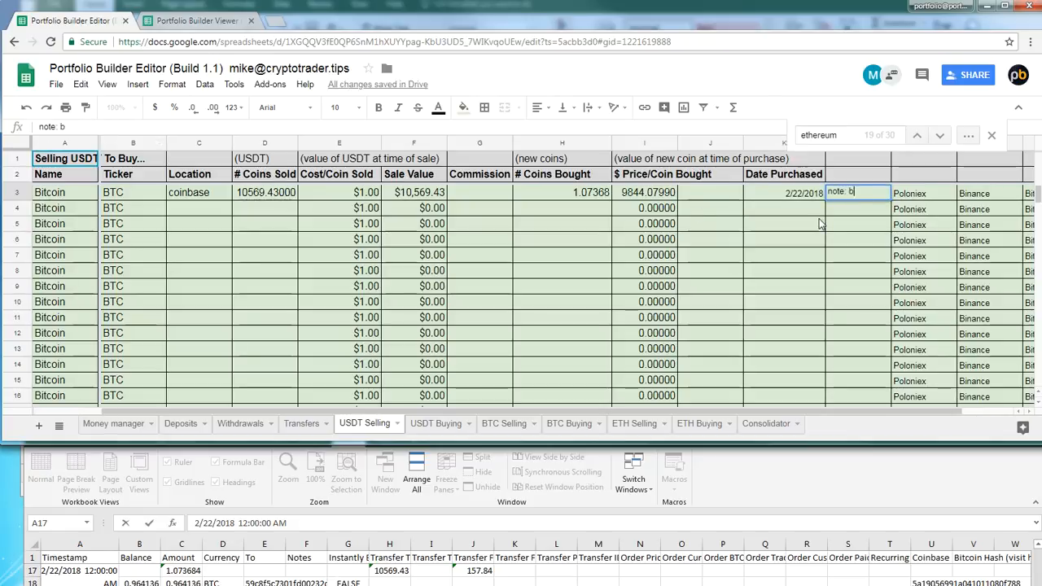
pyautogui.write('ought most of these ')
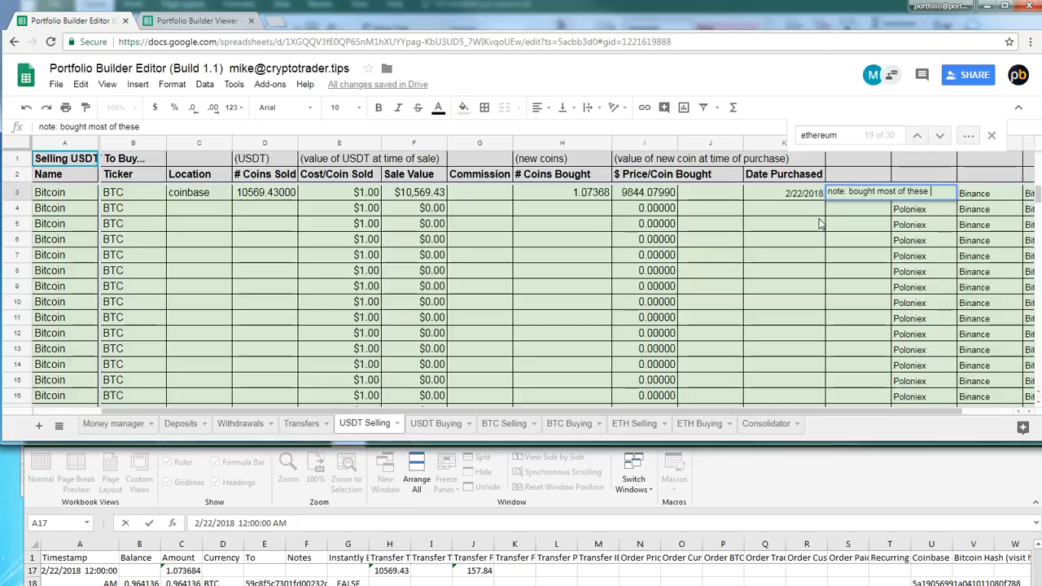
pyautogui.write('t')
pyautogui.write('oins on')
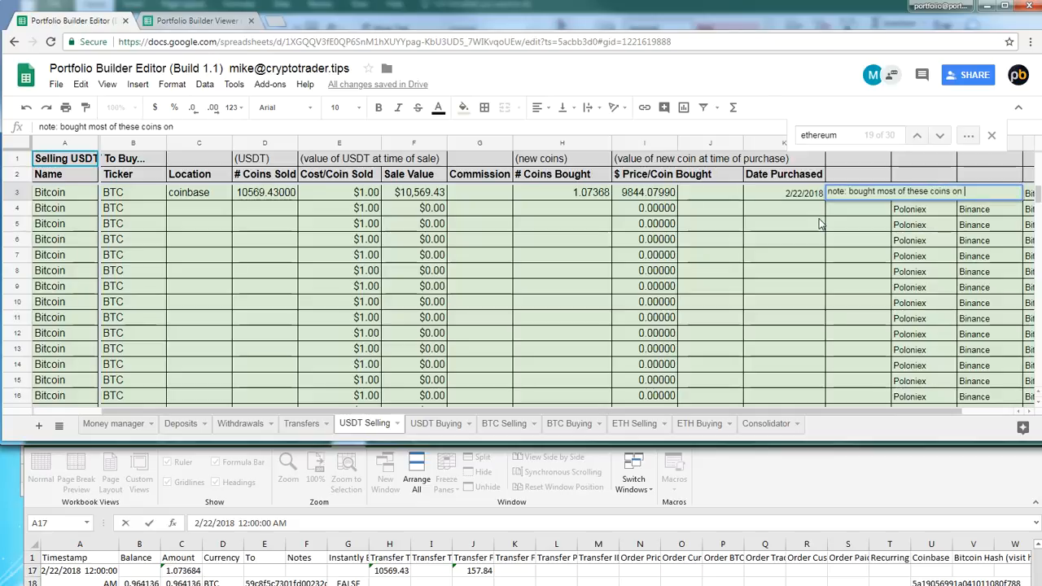
pyautogui.write(' nov 2017 and summarized in my she')
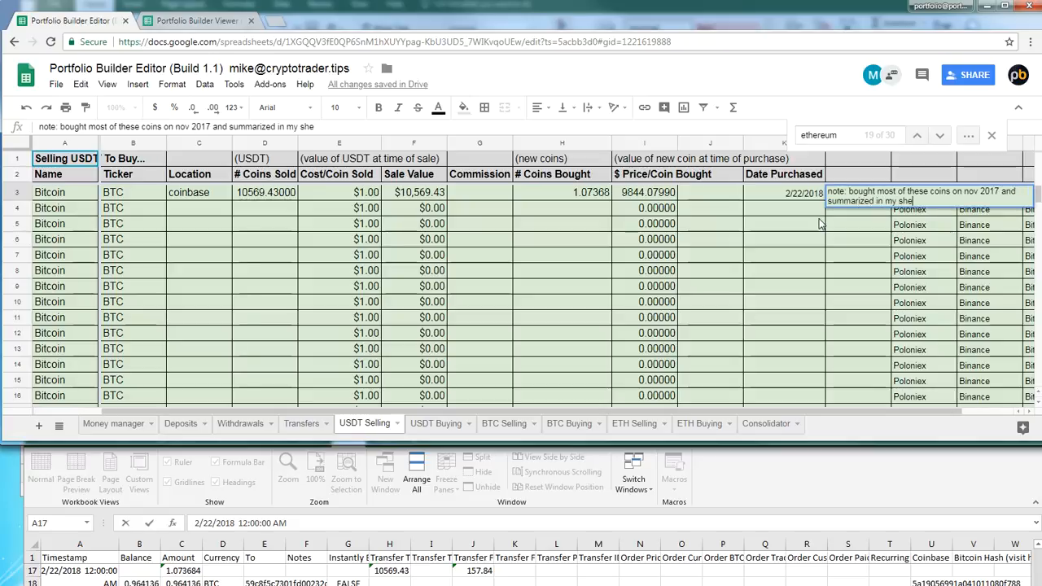
pyautogui.write('et')
pyautogui.press('Return')
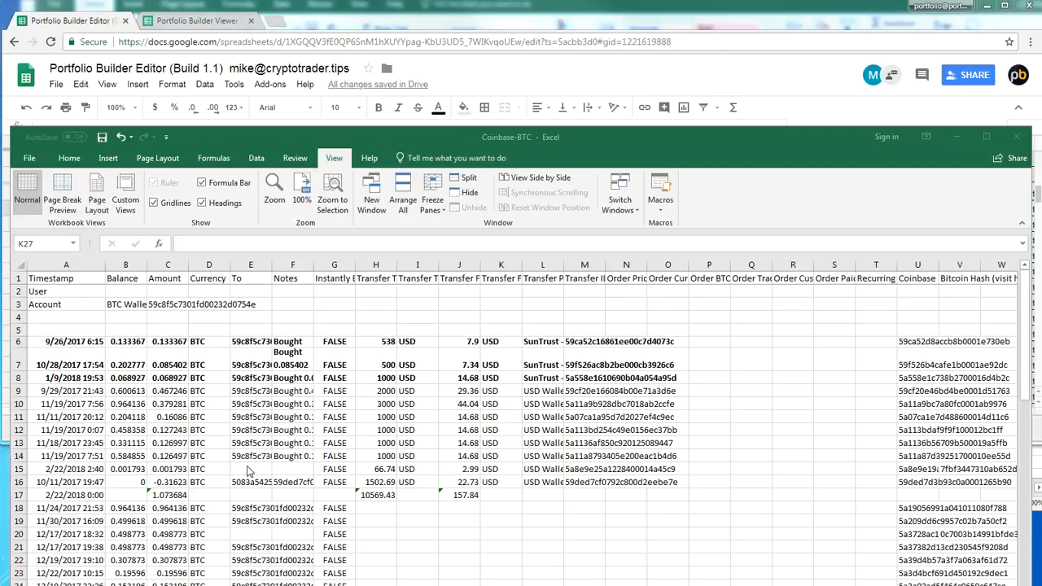
# Make rows 9 to 16 of Coinbase-BTC bold to mark those purchases as recorded
pyautogui.click(18, 482)
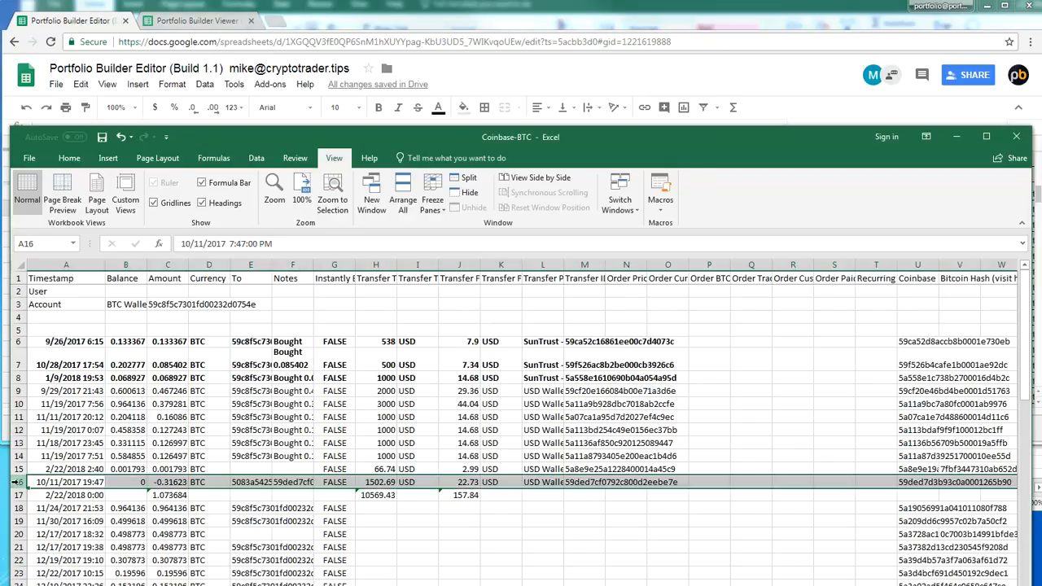
pyautogui.keyDown('shift'); pyautogui.click(18, 390); pyautogui.keyUp('shift')
pyautogui.click(362, 544)
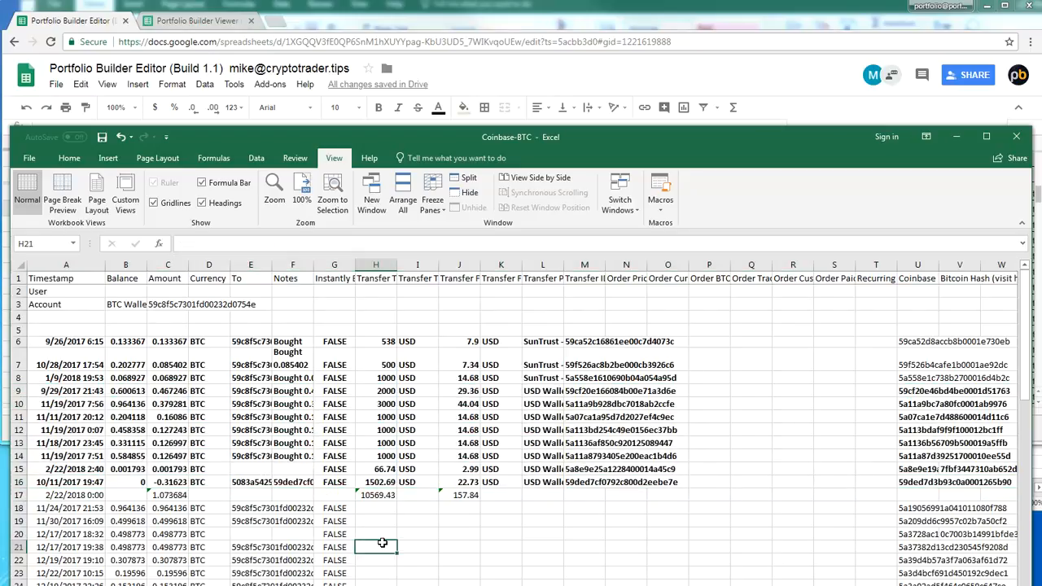
# Check the remaining Coinbase-BTC rows for unrecorded purchases, and save and close the workbook
pyautogui.scroll(-10, 374, 542)
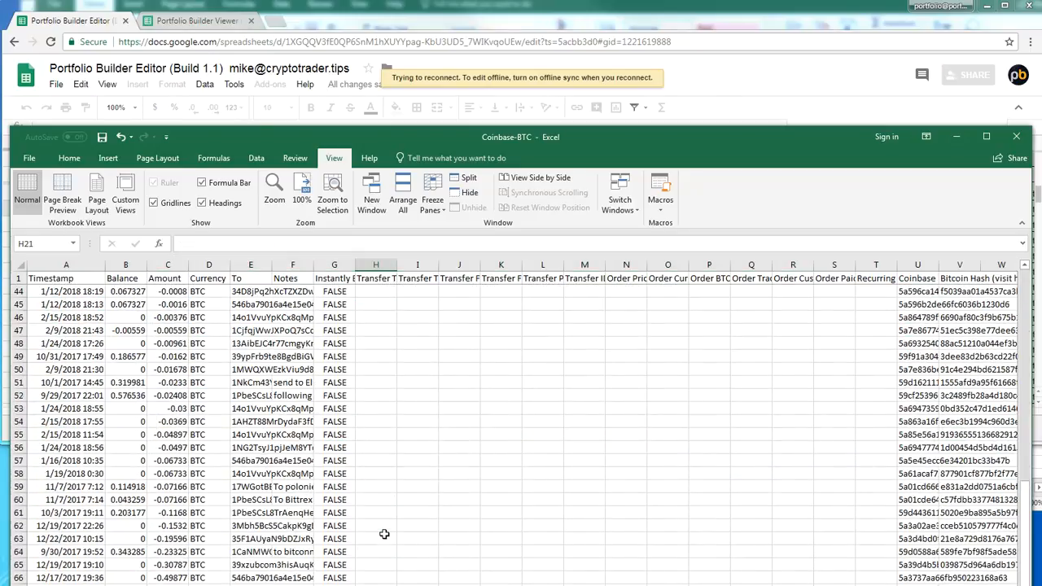
pyautogui.scroll(-8, 385, 537)
pyautogui.scroll(13, 385, 526)
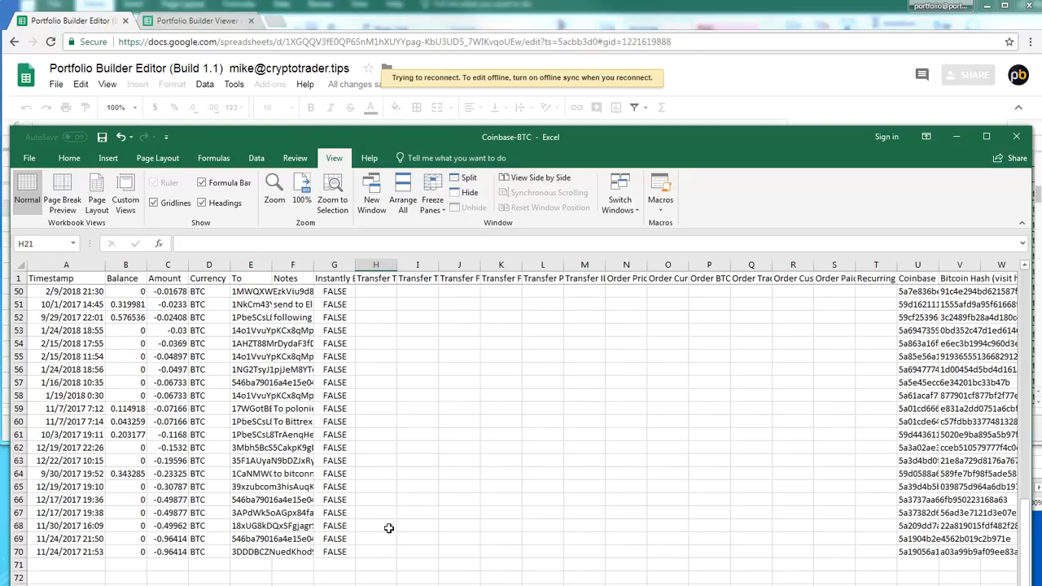
pyautogui.scroll(6, 342, 489)
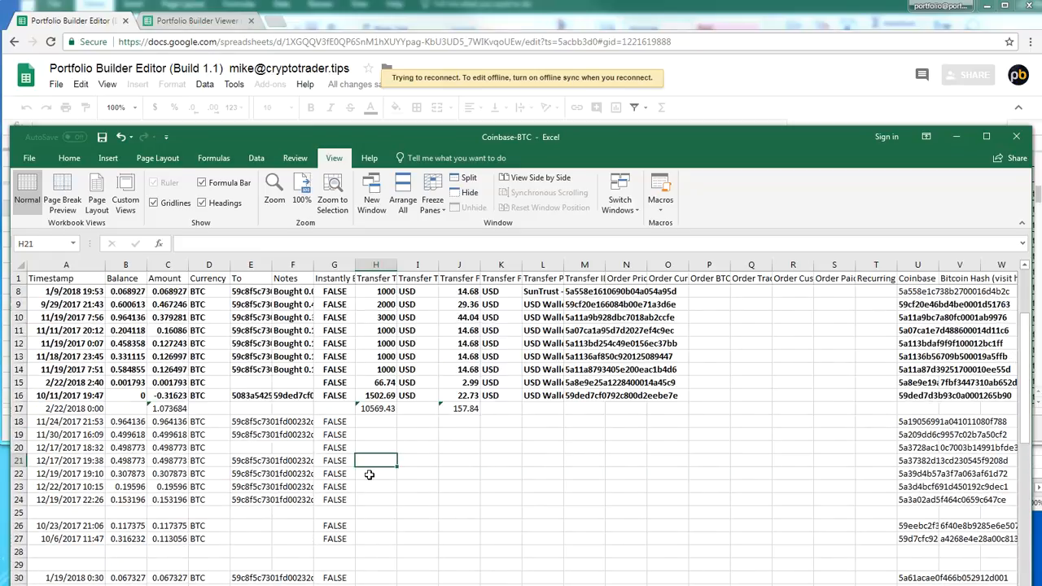
pyautogui.scroll(-1, 487, 482)
pyautogui.scroll(1, 487, 482)
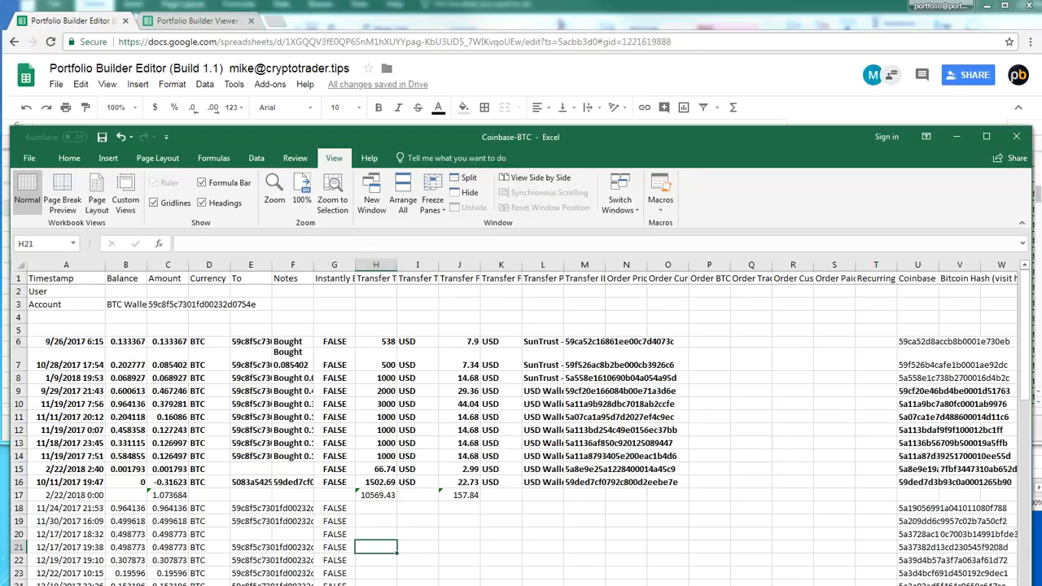
pyautogui.hotkey('alt', 'Tab')
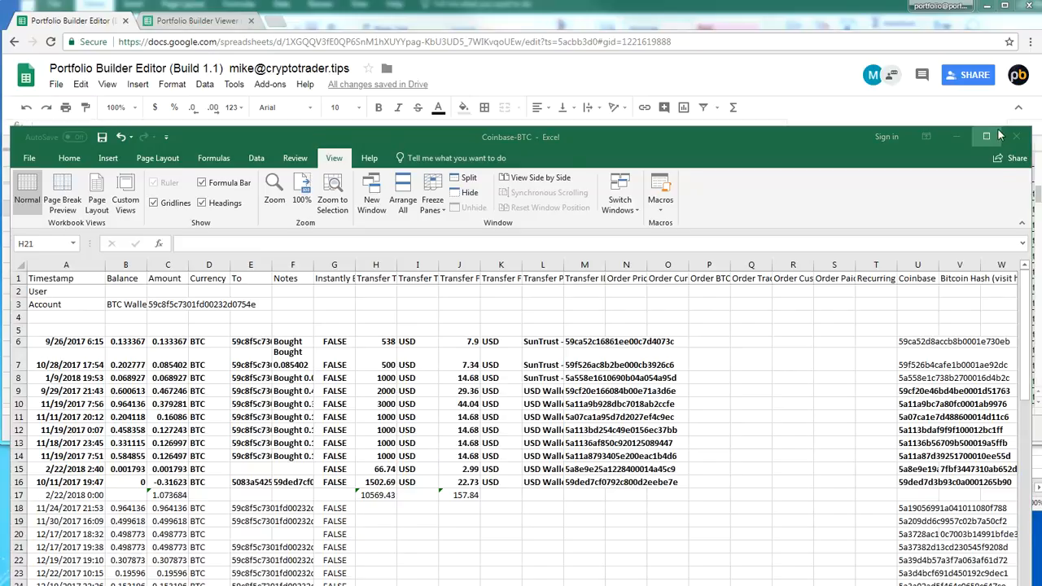
pyautogui.hotkey('alt', 'Tab')
pyautogui.hotkey('ctrl', 's')
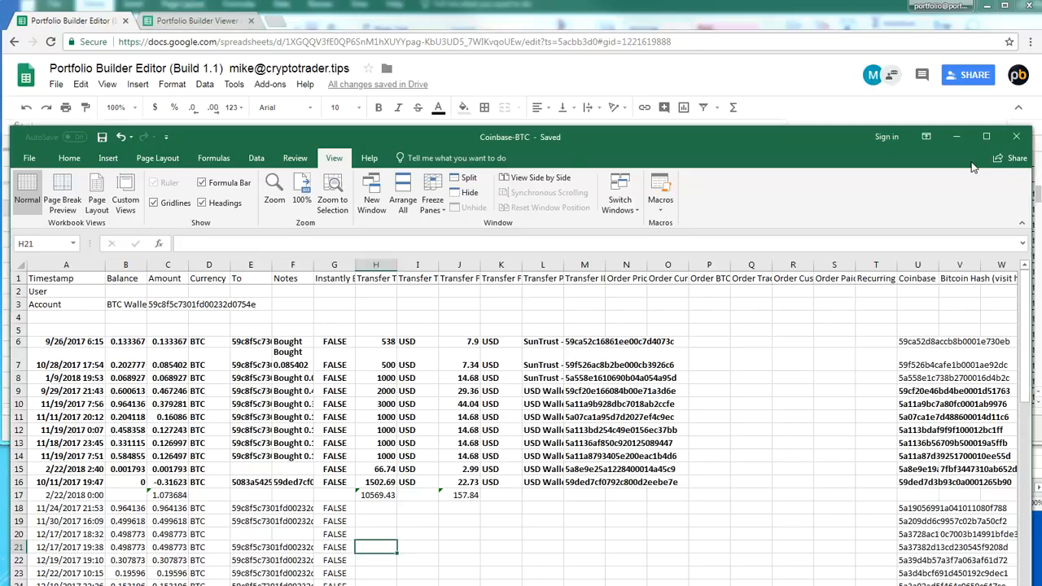
pyautogui.click(1019, 136)
# Look through the Coinbase USD WALLET deposits and transfers down to the last row, and close that workbook
pyautogui.moveTo(411, 0); pyautogui.dragTo(386, 66)
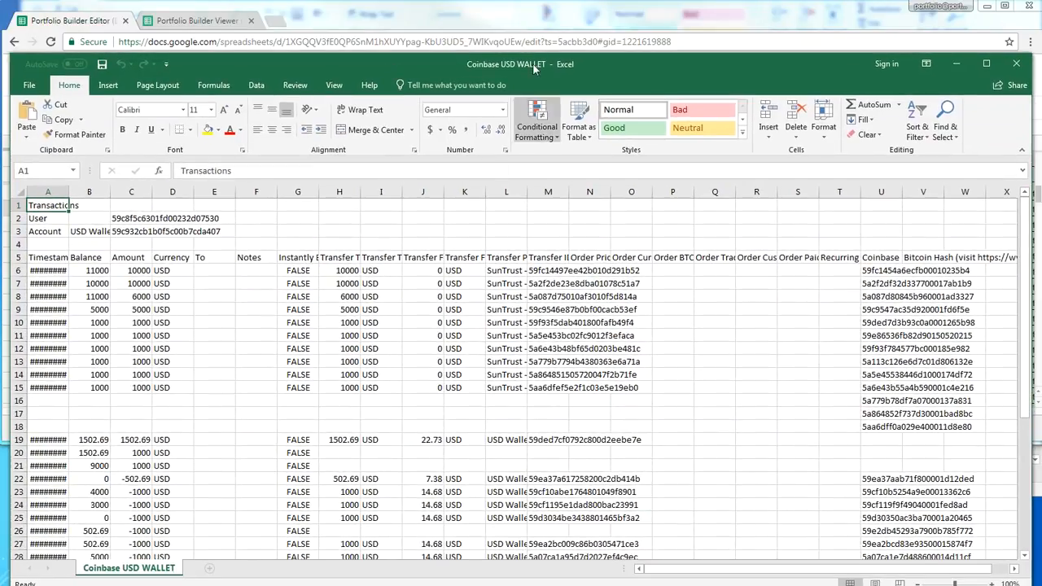
pyautogui.click(465, 440)
pyautogui.scroll(-3, 505, 469)
pyautogui.click(504, 469)
pyautogui.scroll(-3, 543, 463)
pyautogui.scroll(6, 559, 535)
pyautogui.moveTo(619, 384); pyautogui.dragTo(44, 257)
pyautogui.scroll(-4, 265, 397)
pyautogui.click(297, 466)
pyautogui.click(381, 336)
pyautogui.click(341, 294)
pyautogui.scroll(-2, 370, 410)
pyautogui.click(371, 412)
pyautogui.click(387, 504)
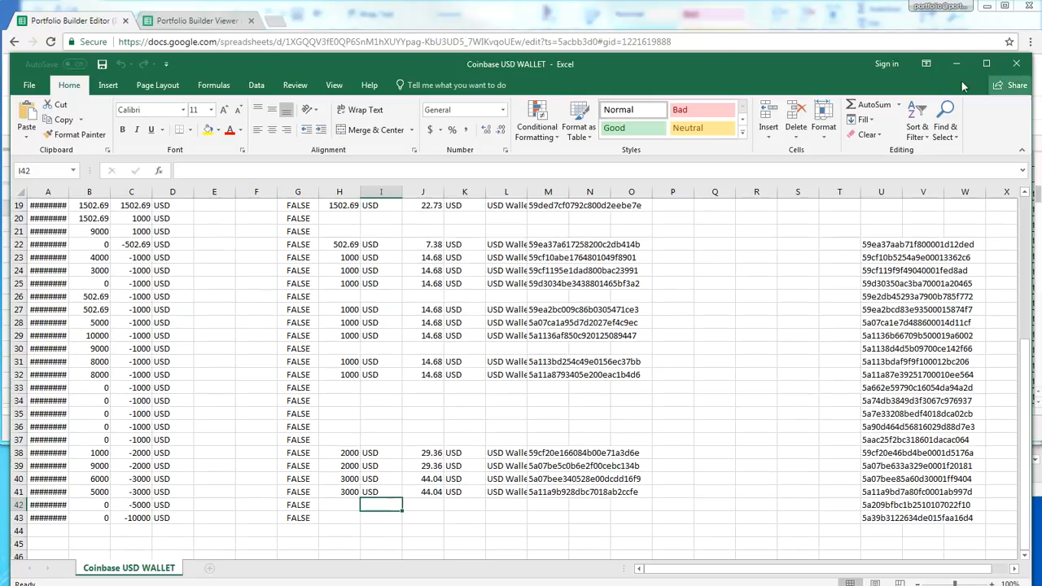
pyautogui.click(1015, 64)
# Examine the transfer total and payment method of the purchase in Coinbase BCH WALLET, and close that workbook
pyautogui.click(502, 335)
pyautogui.click(335, 233)
pyautogui.click(501, 233)
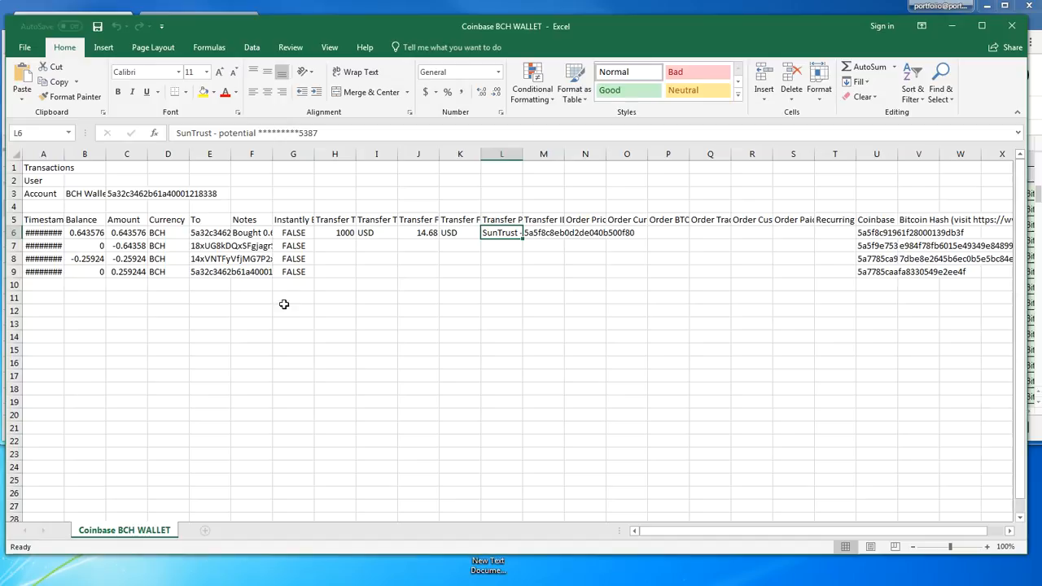
pyautogui.click(1010, 29)
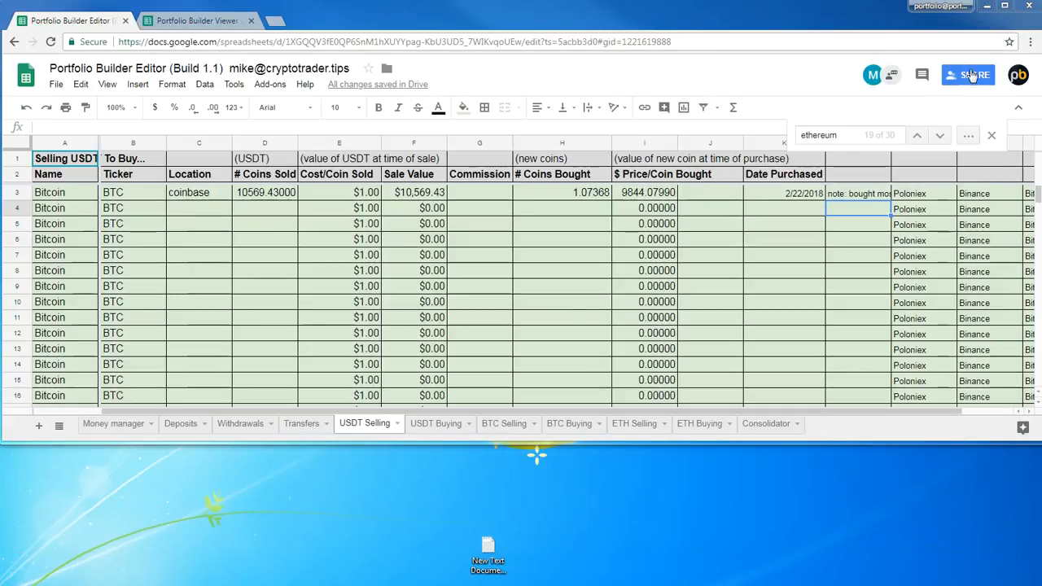
# Enlarge the Portfolio Builder Editor window and review the Bitcoin and Ethereum purchases recorded on USDT Selling
pyautogui.moveTo(415, 442); pyautogui.dragTo(424, 581)
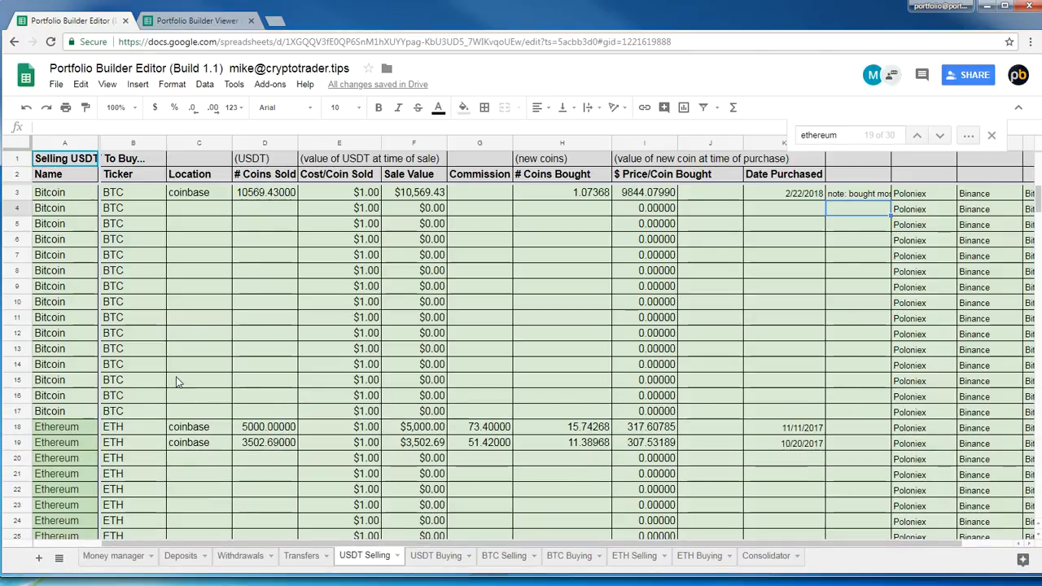
pyautogui.click(278, 306)
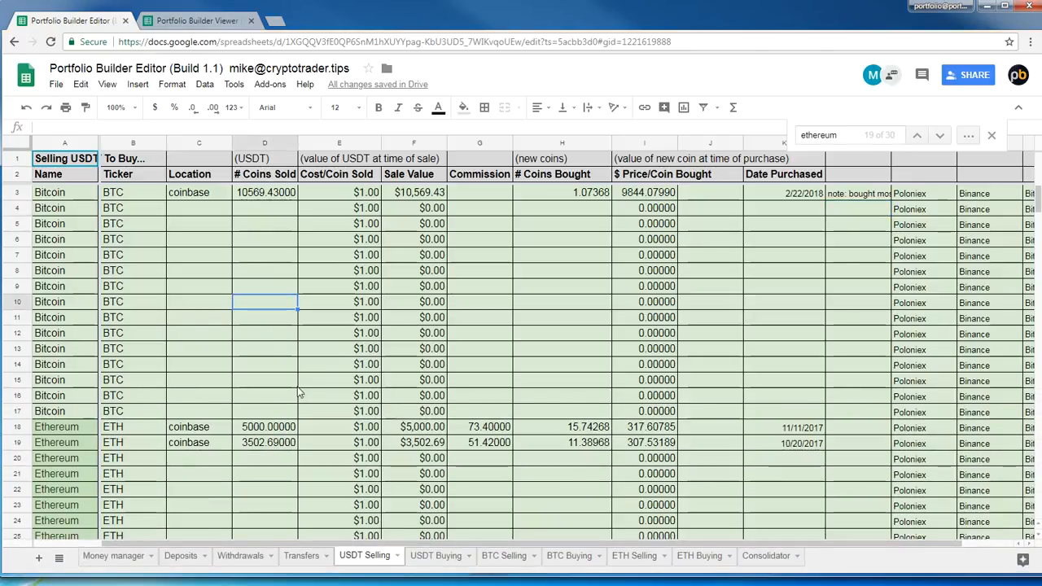
pyautogui.scroll(-1, 306, 392)
pyautogui.scroll(1, 306, 394)
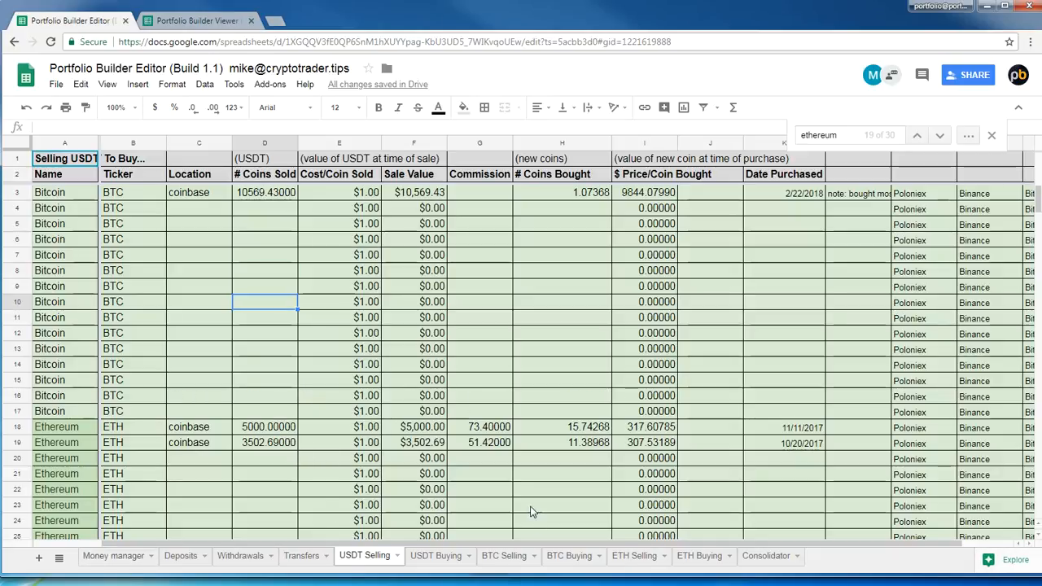
pyautogui.scroll(-2, 503, 422)
pyautogui.scroll(2, 503, 422)
pyautogui.click(498, 427)
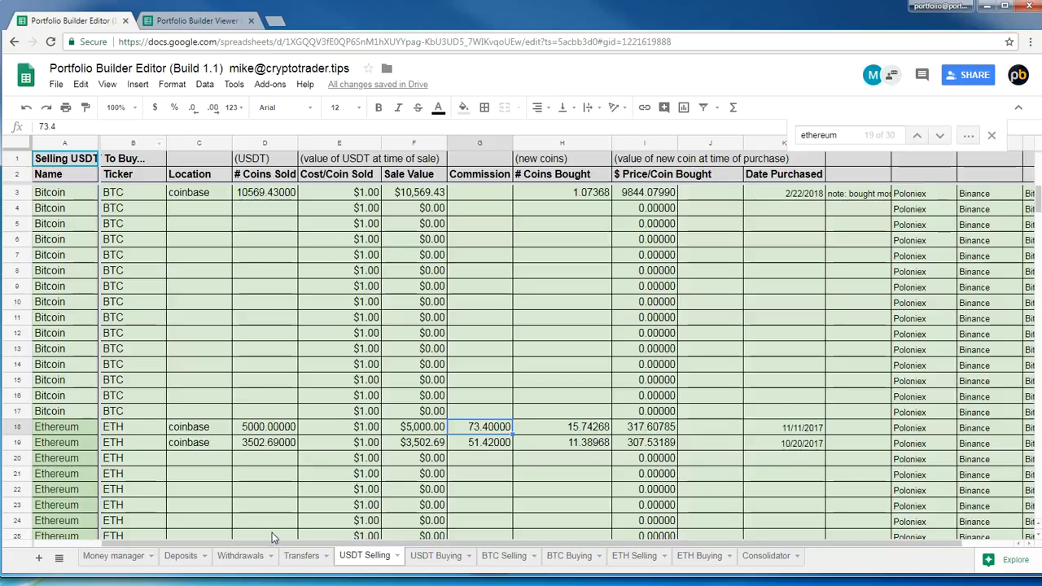
pyautogui.click(271, 493)
pyautogui.scroll(-7, 272, 493)
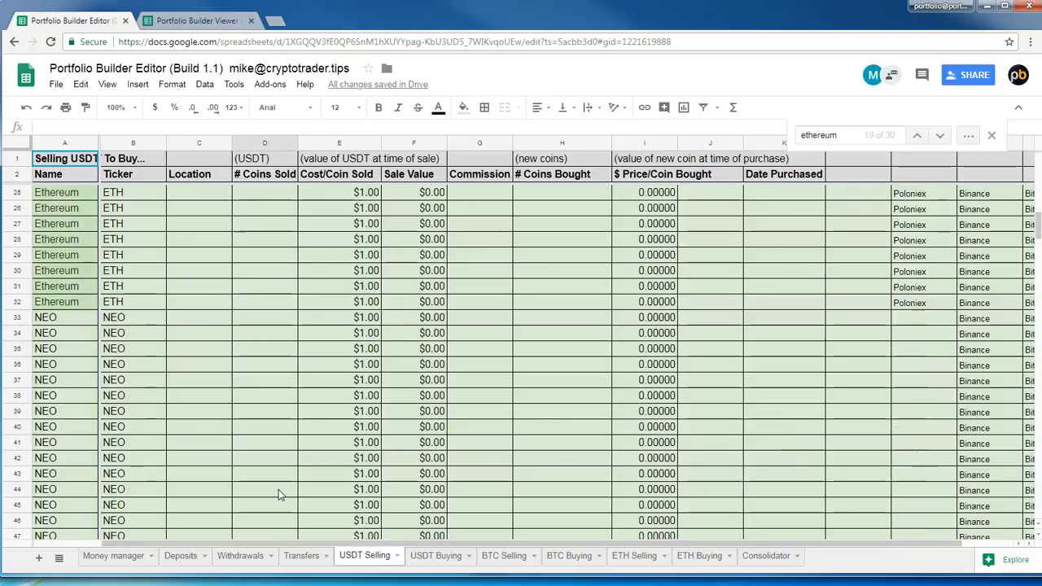
pyautogui.scroll(7, 278, 490)
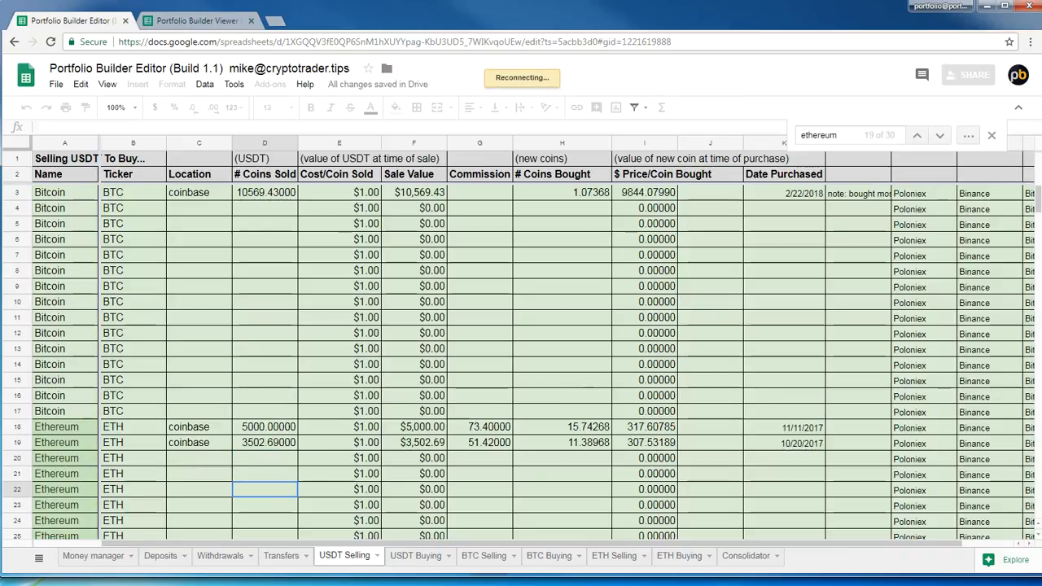
pyautogui.click(643, 303)
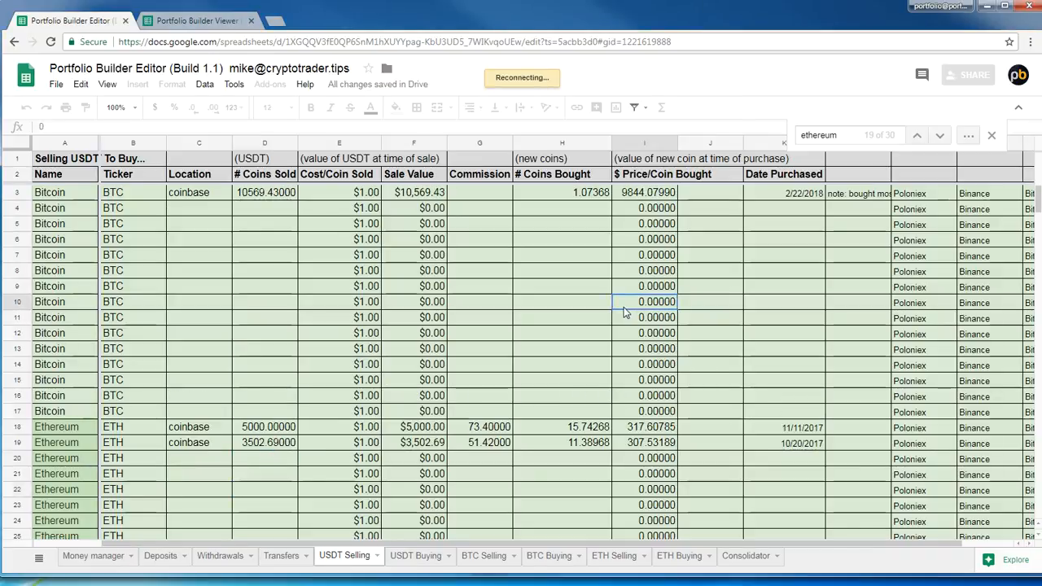